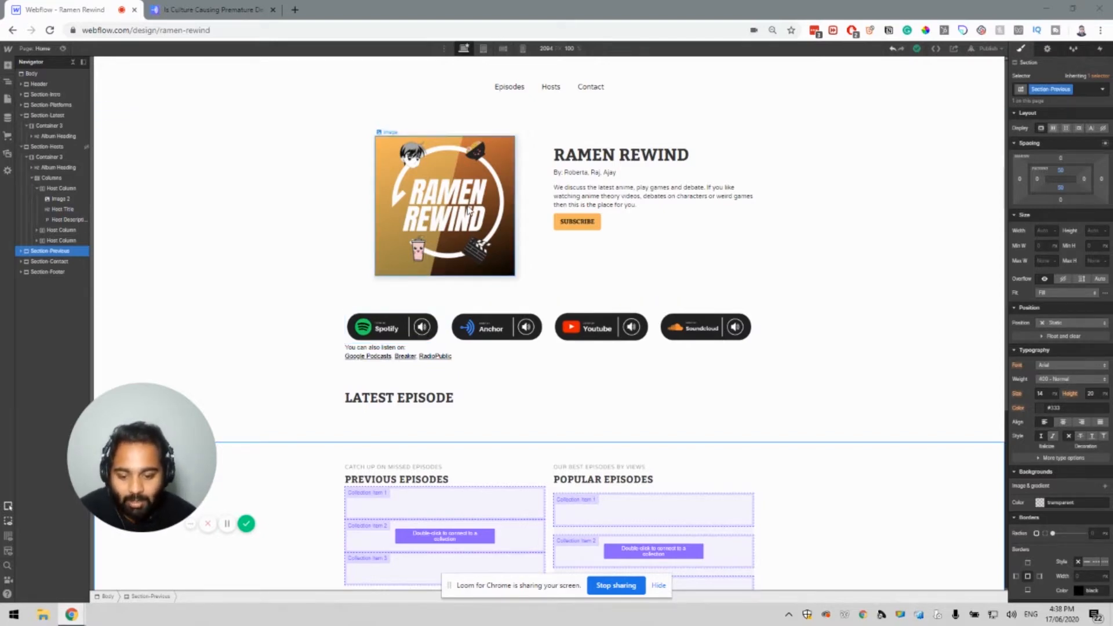
Scroll down the Ramen Rewind home page to view the empty Latest Episode section.
scroll(470, 213, down, 2)
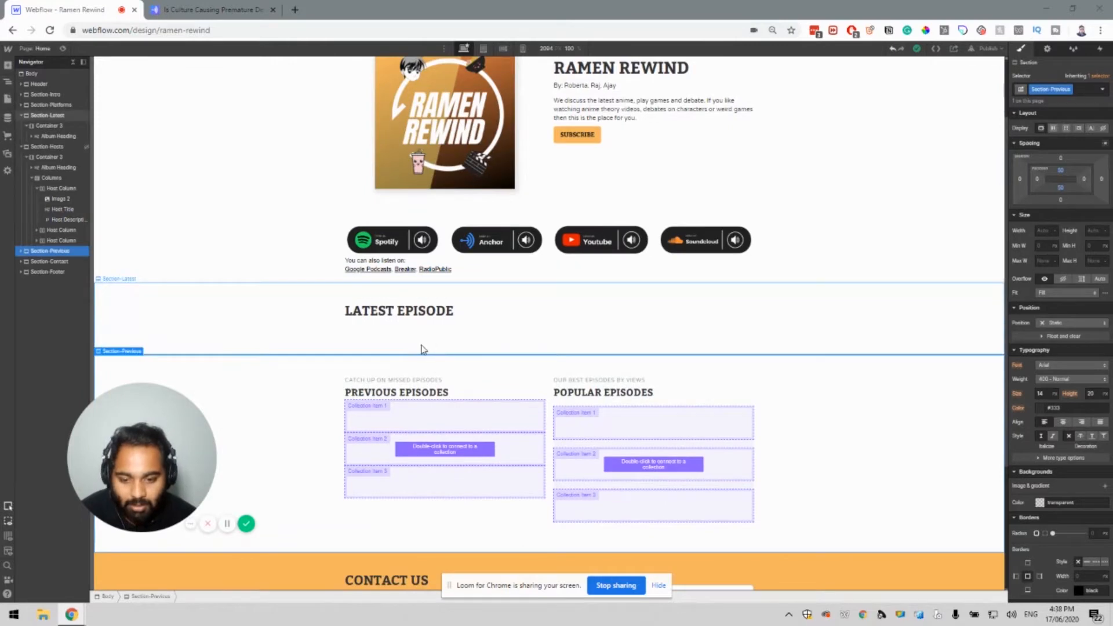
Scroll past the Latest Episode section and bring up the empty CMS Collections panel.
scroll(380, 422, down, 2)
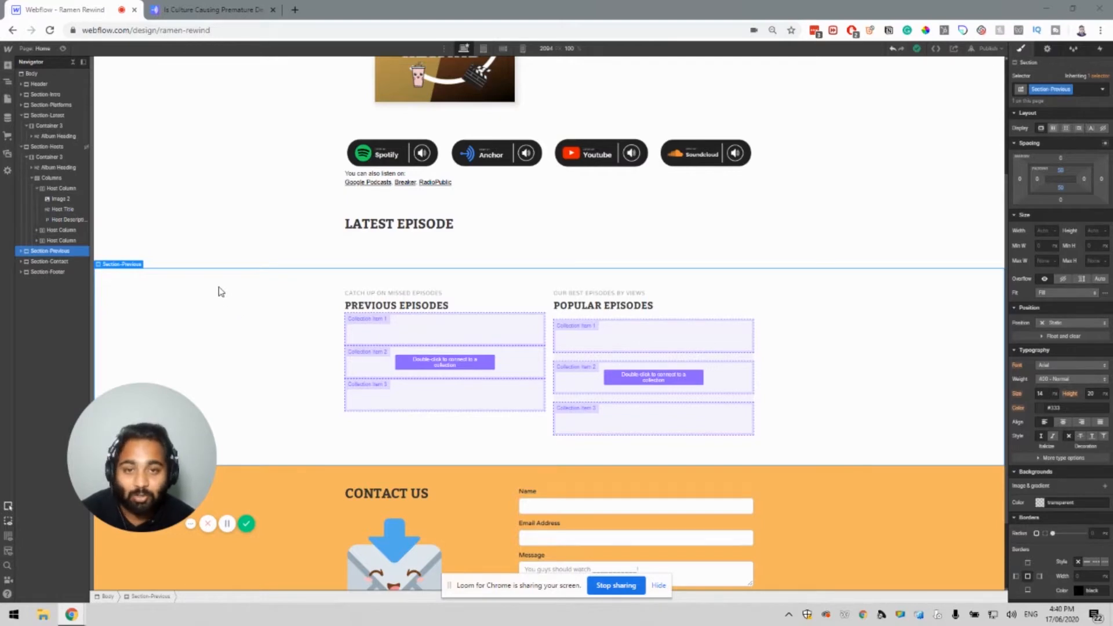
click(7, 119)
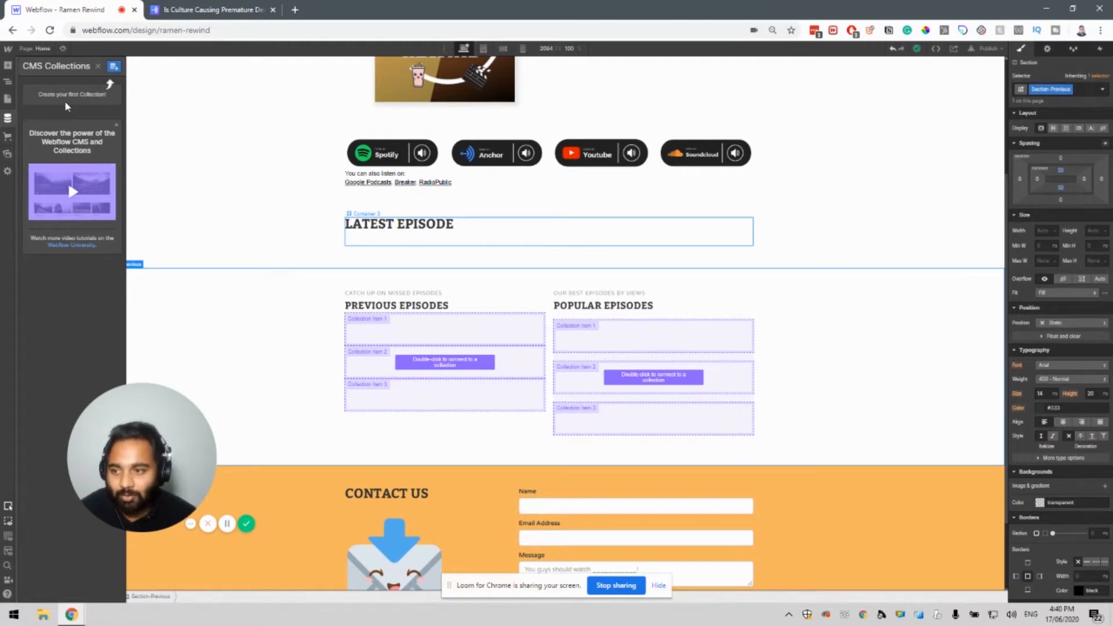
Start a new collection named Podcasts and relabel its Name field to Title.
click(114, 69)
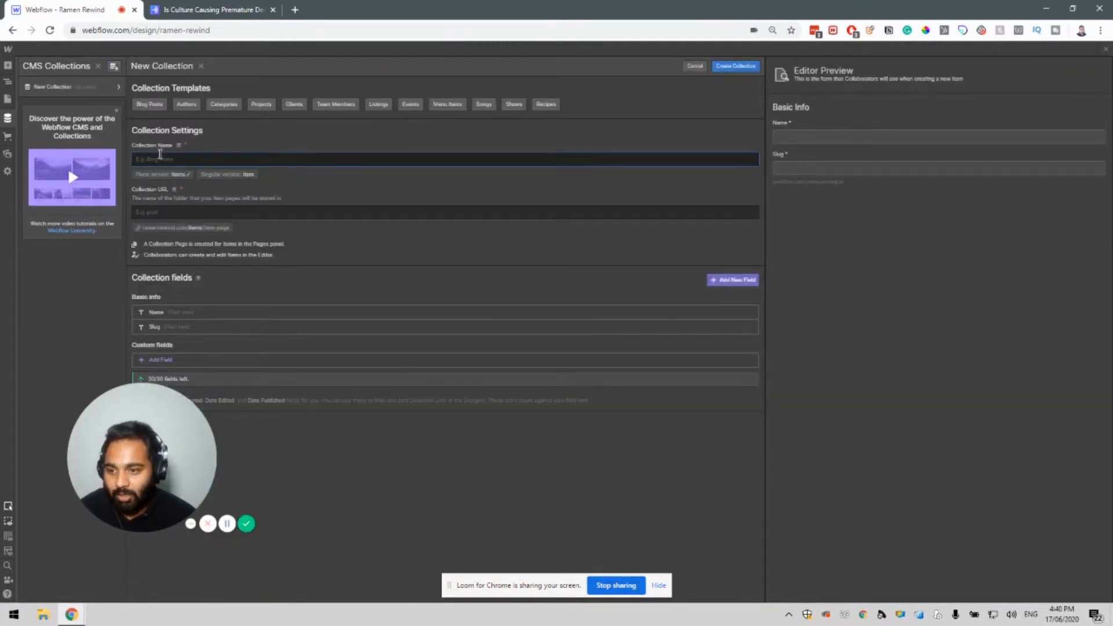
text(Podc)
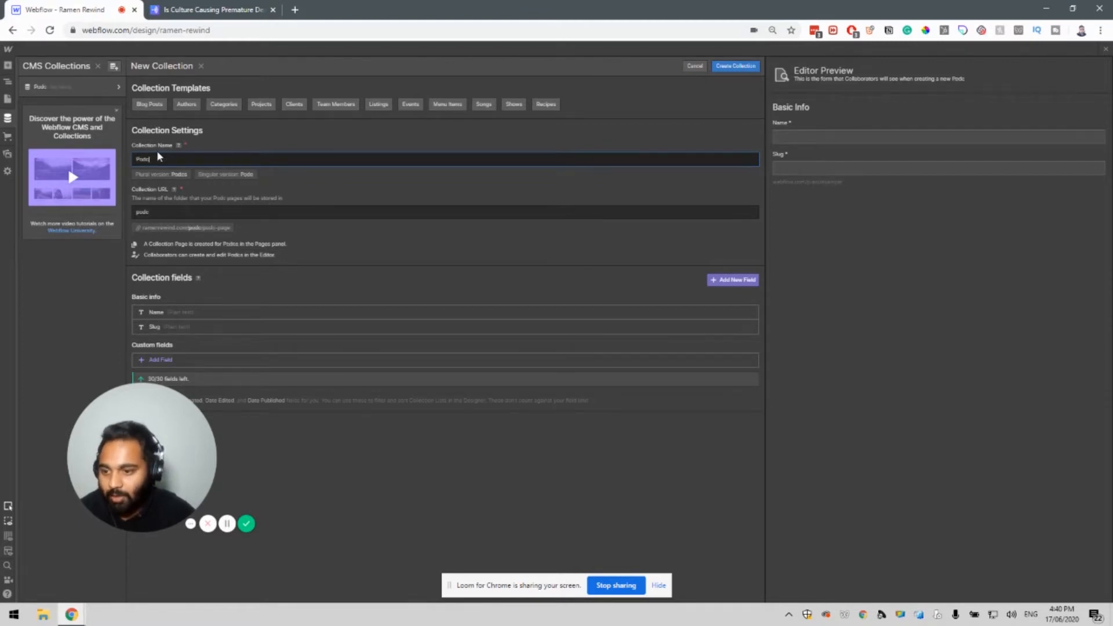
text(asts)
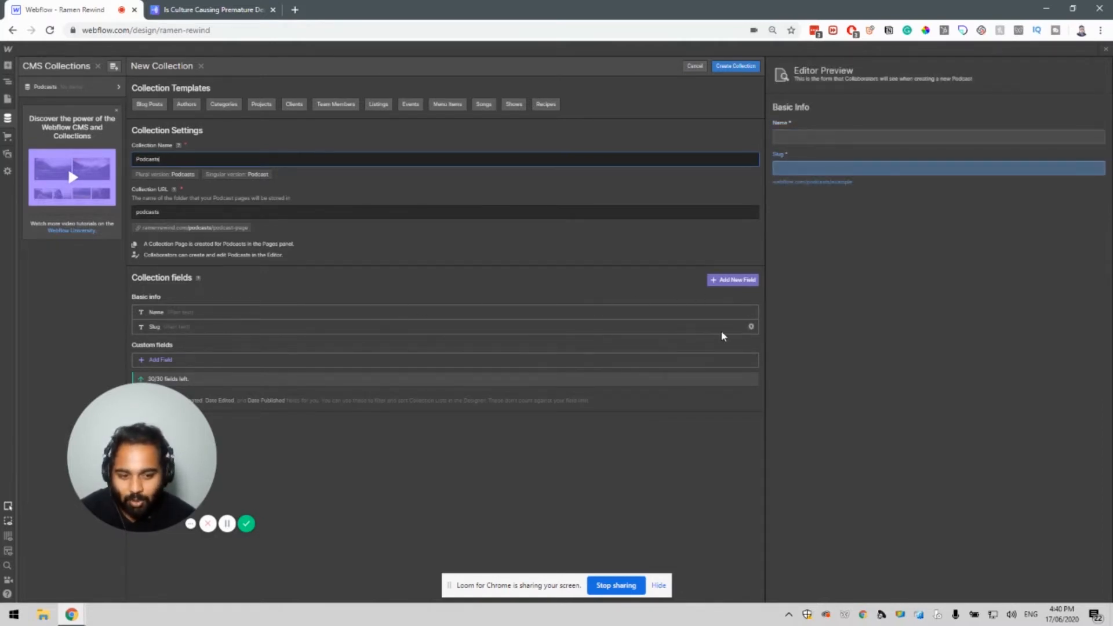
click(752, 314)
key(ctrl+a)
text(Thile)
key(Return)
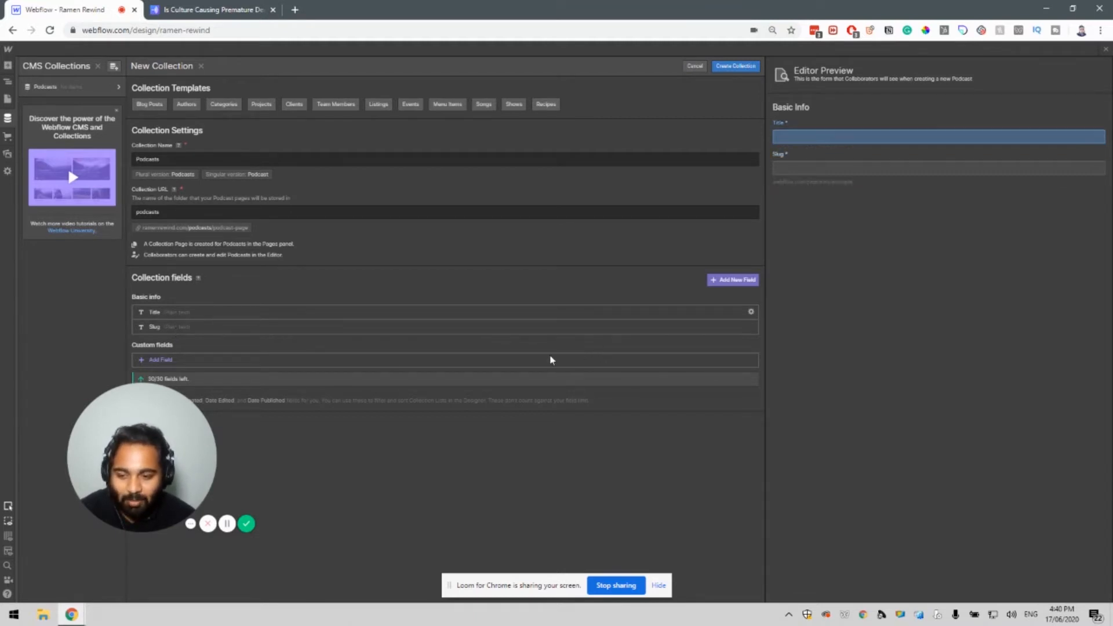
Add a custom field to show the field type choices, then go to the Anchor episode page.
click(169, 361)
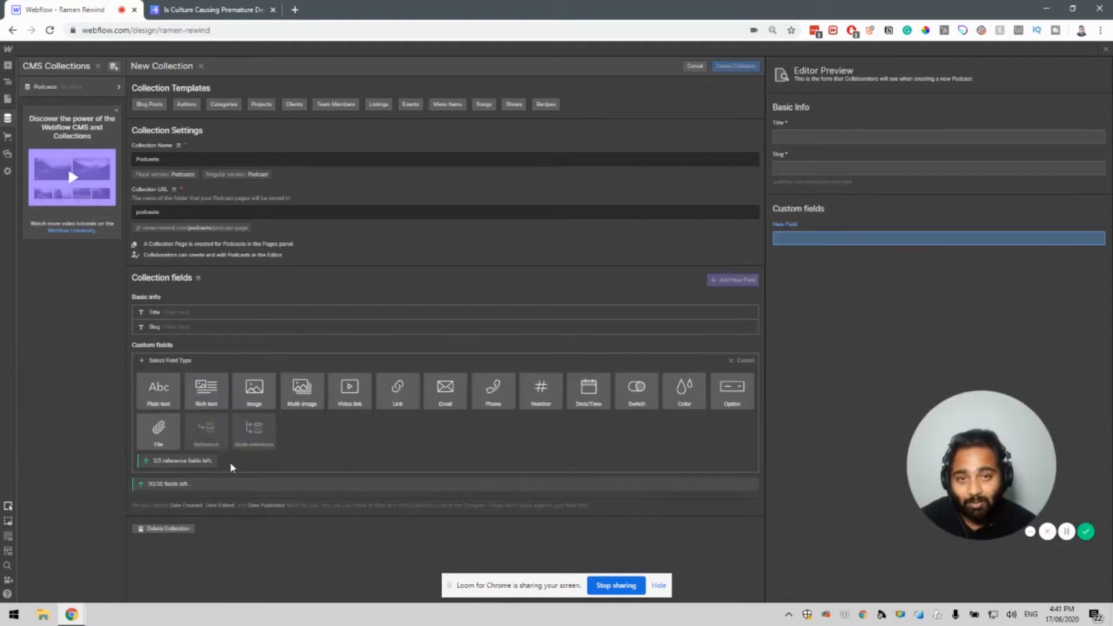
mouse_move(159, 406)
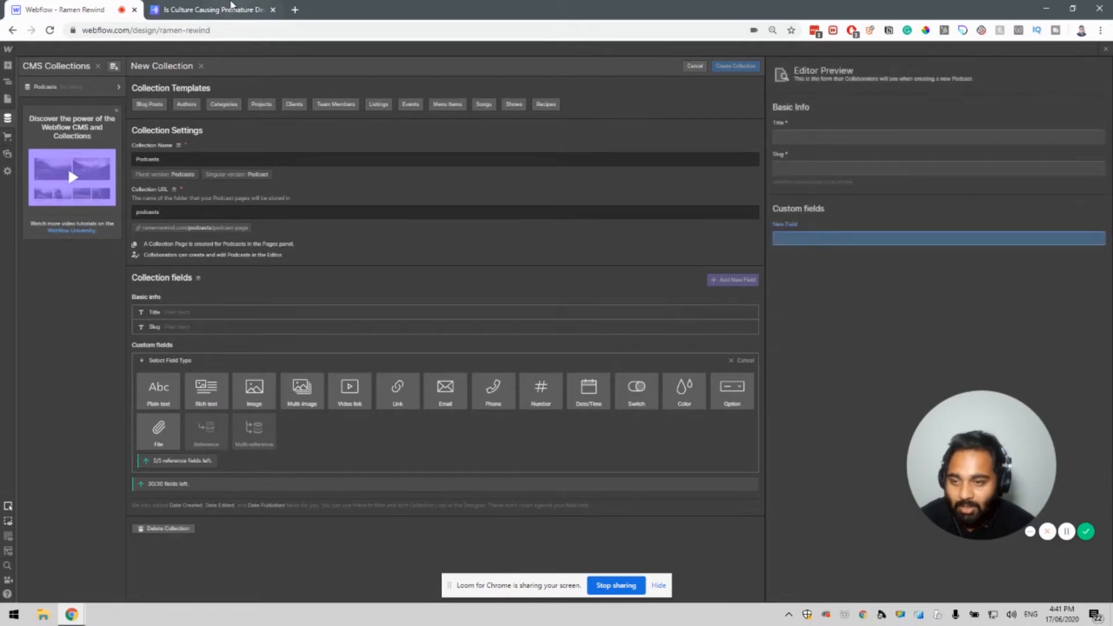
click(215, 9)
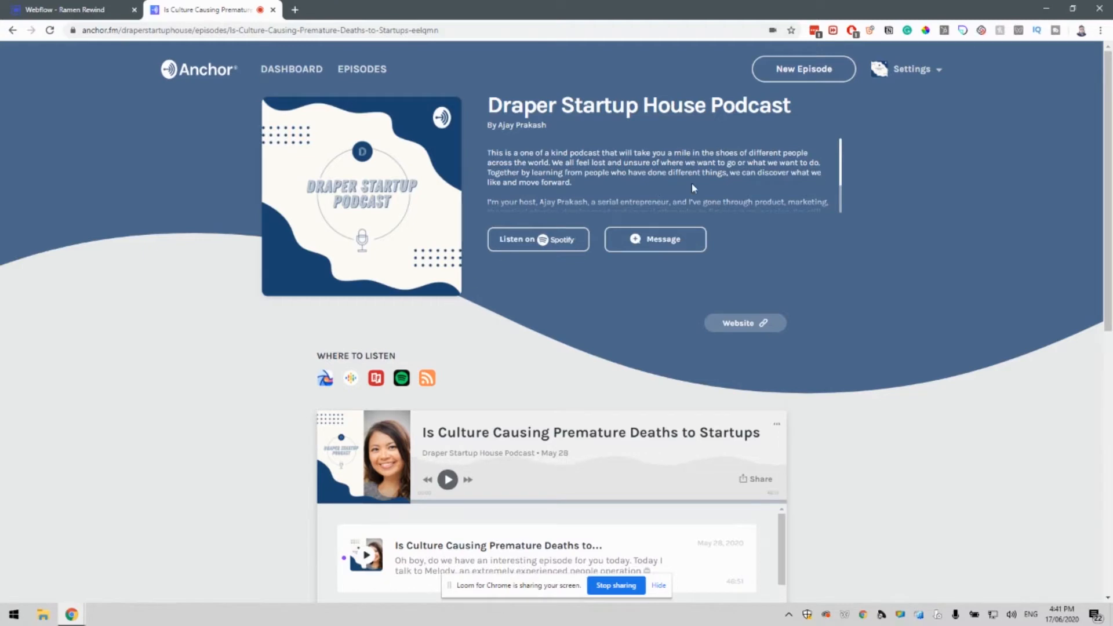
Inspect the podcast title and byline on the Anchor episode page.
drag(496, 106, 799, 115)
click(806, 115)
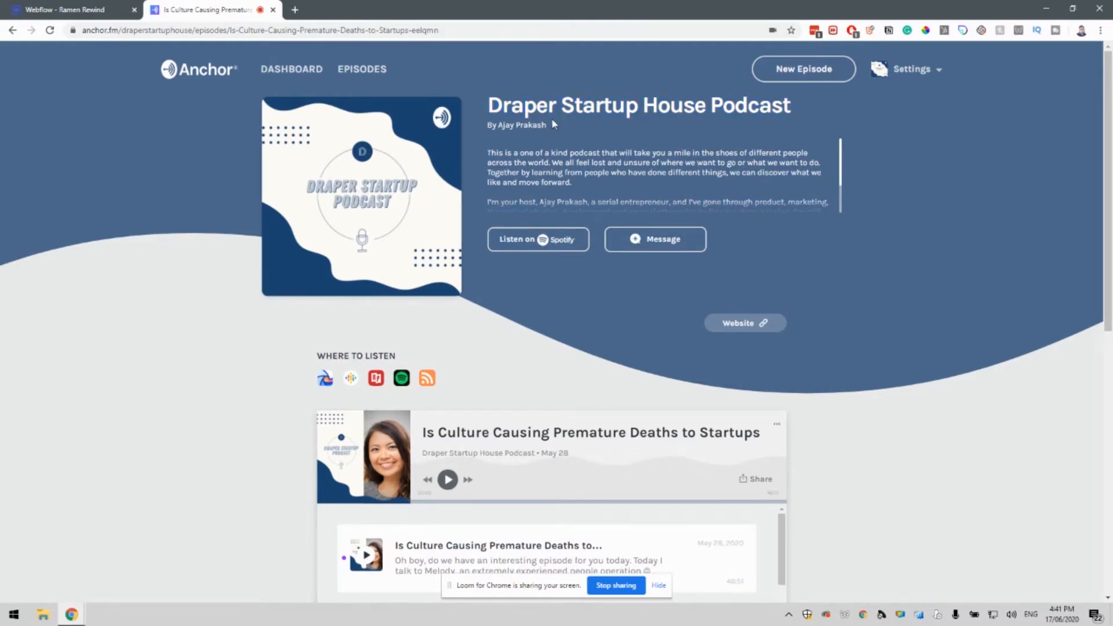
drag(546, 124, 502, 125)
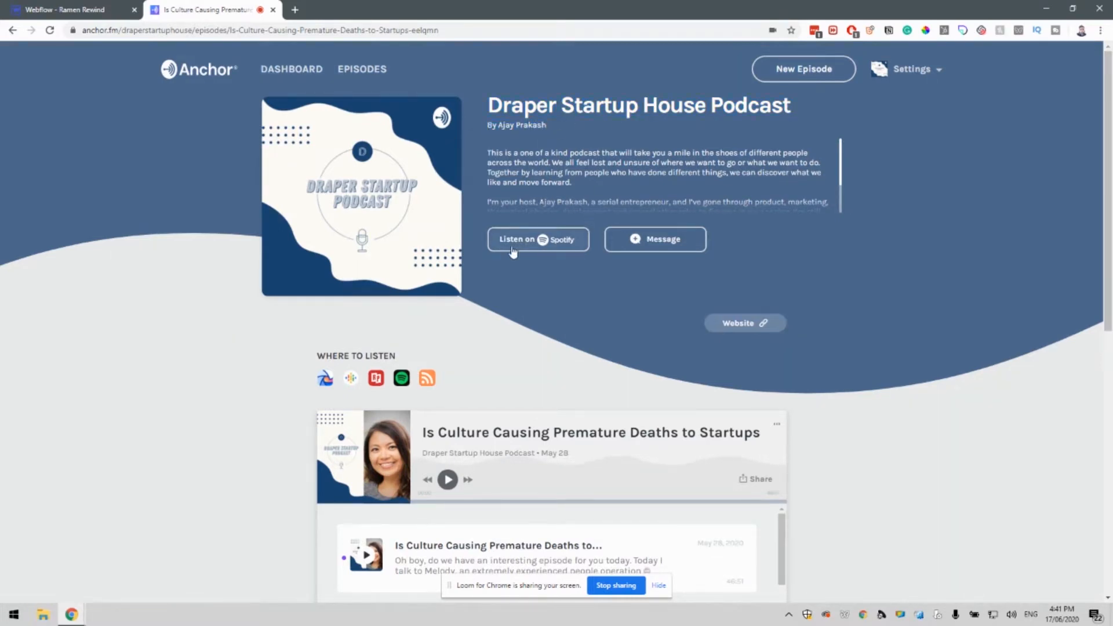
scroll(545, 341, down, 2)
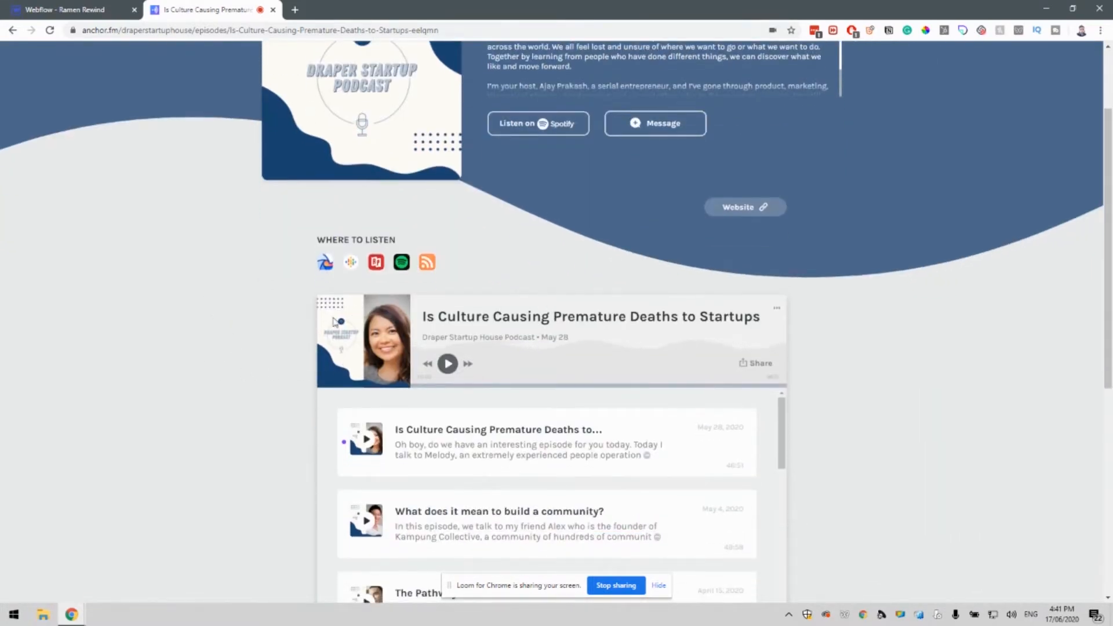
Inspect the episode title and date in the Anchor player, then return to Webflow.
drag(426, 318, 747, 320)
click(747, 320)
drag(571, 341, 540, 341)
click(536, 342)
scroll(513, 348, up, 3)
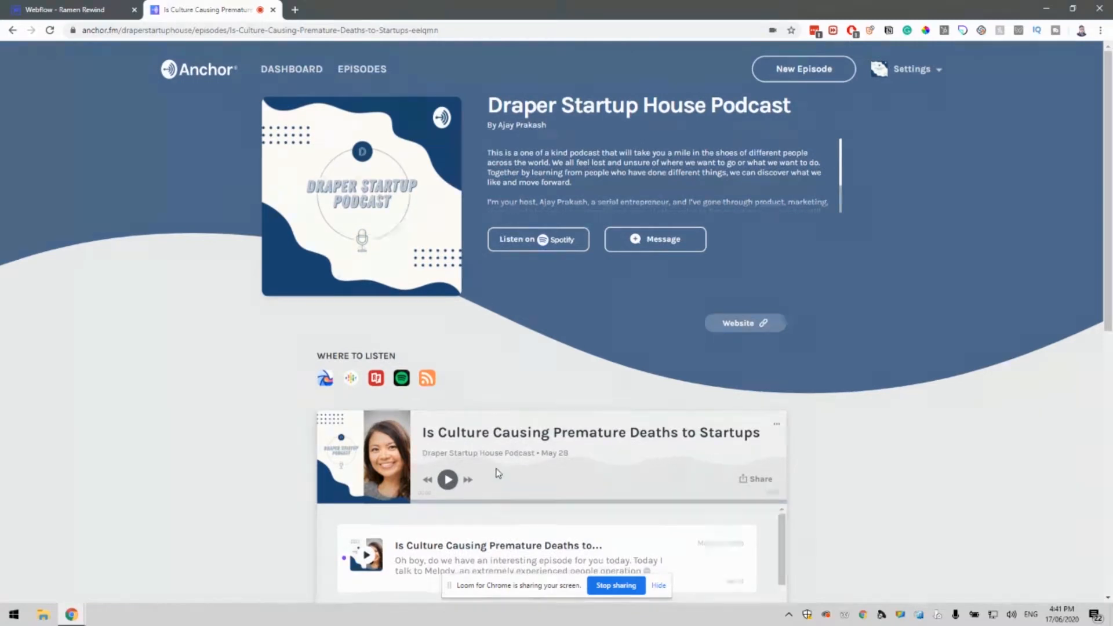
drag(428, 435, 745, 439)
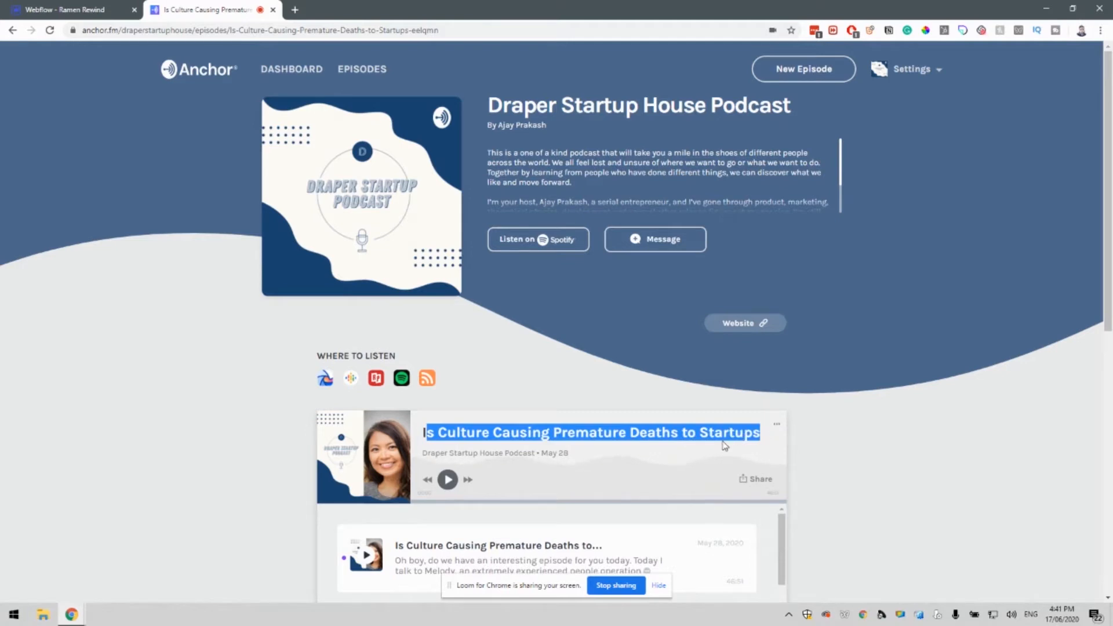
click(723, 445)
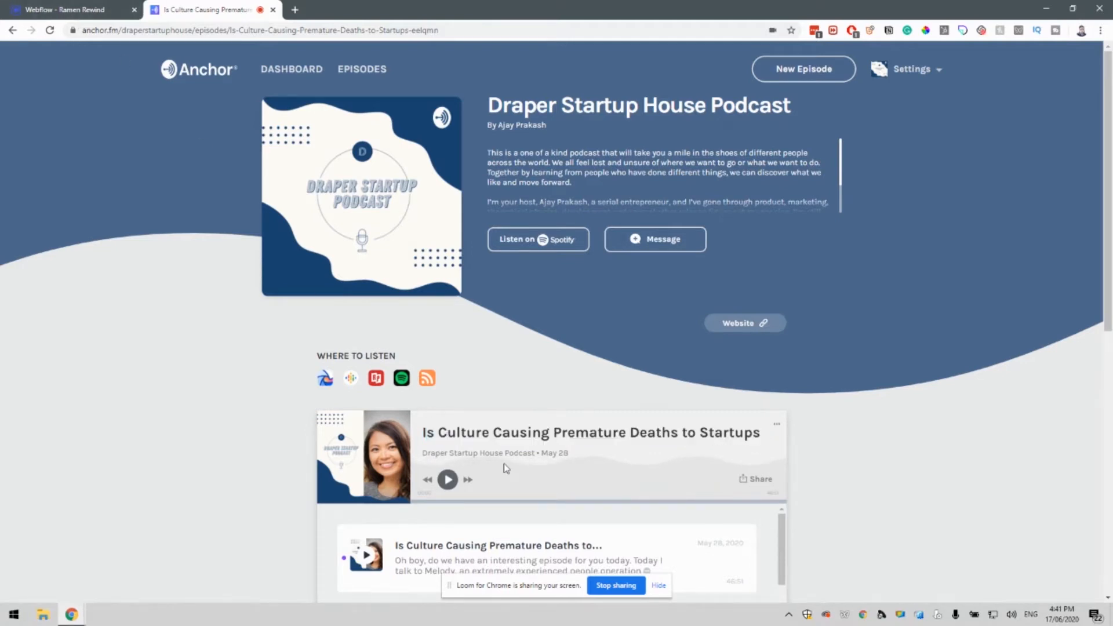
click(75, 10)
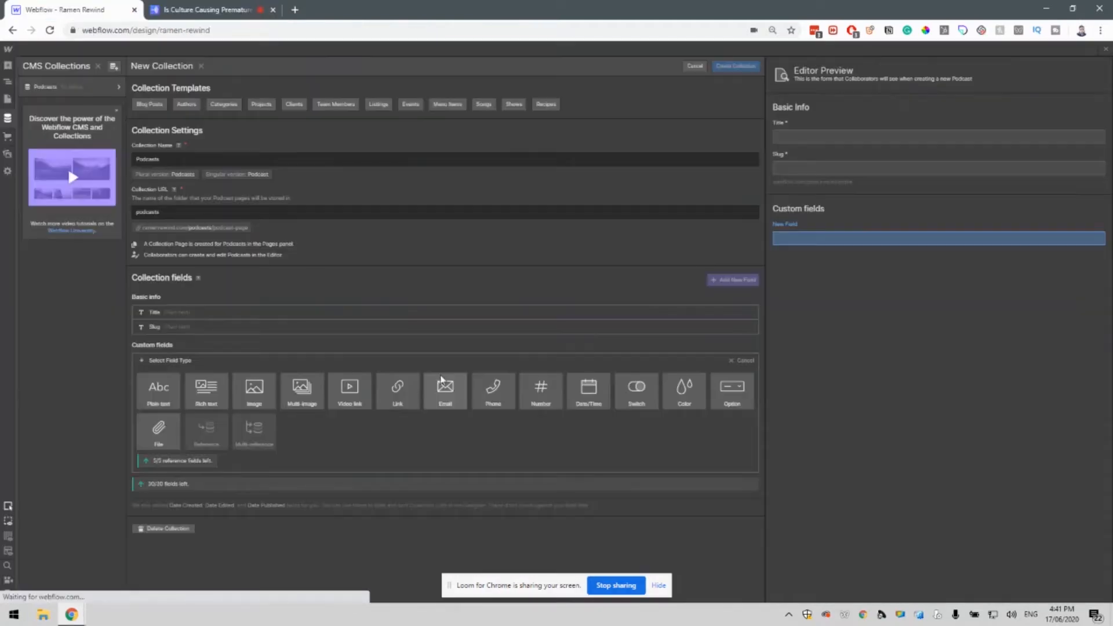
Add an image field named Artwork to the Podcasts collection.
click(258, 396)
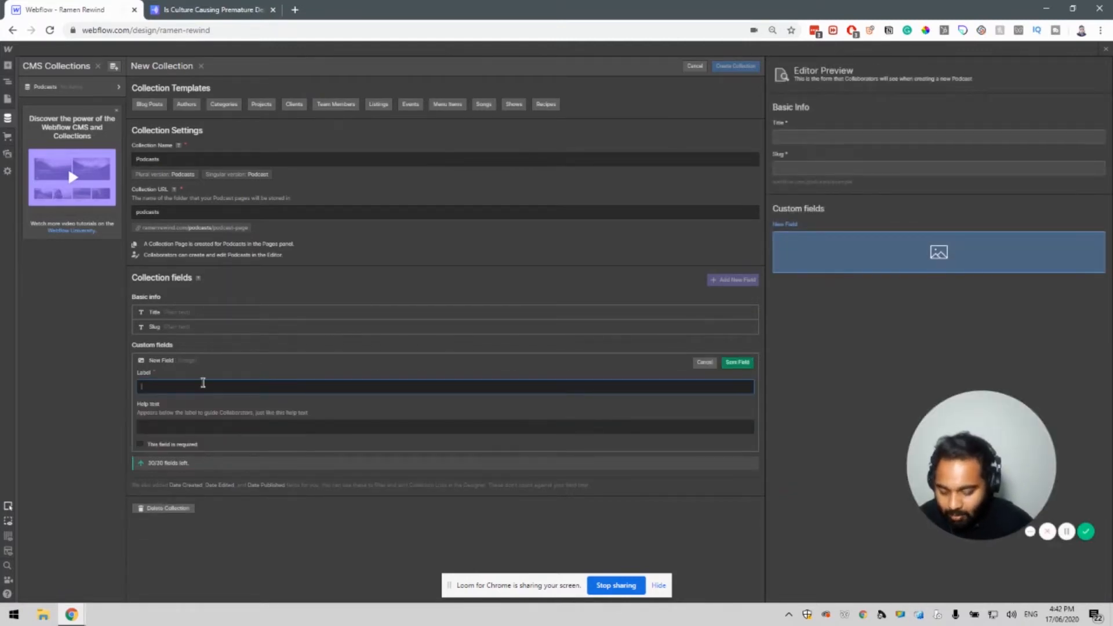
text(Artwork)
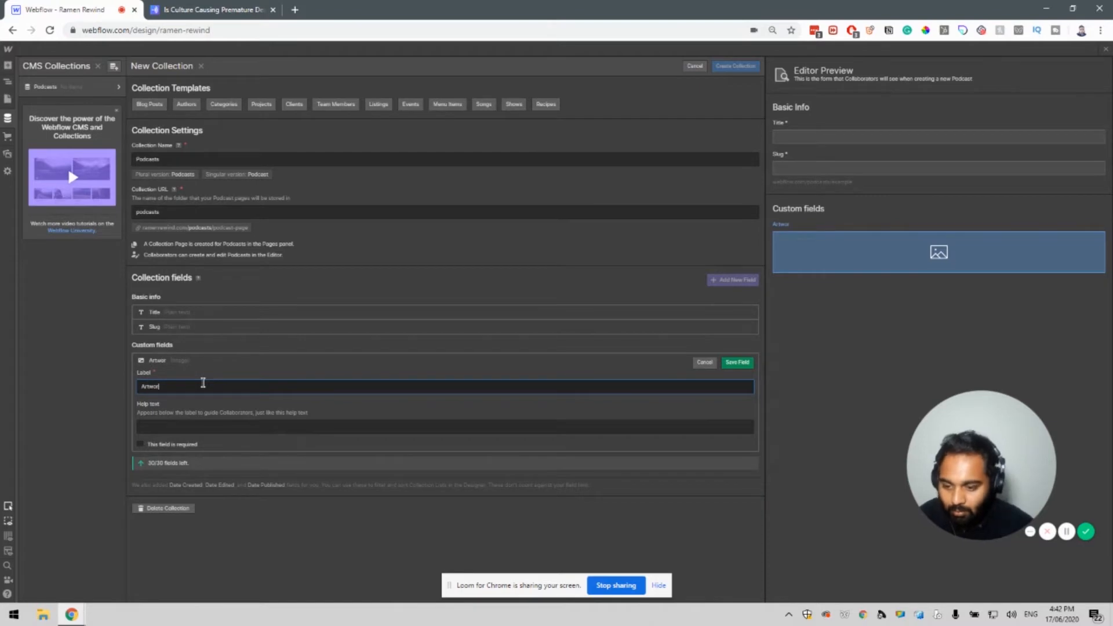
click(738, 363)
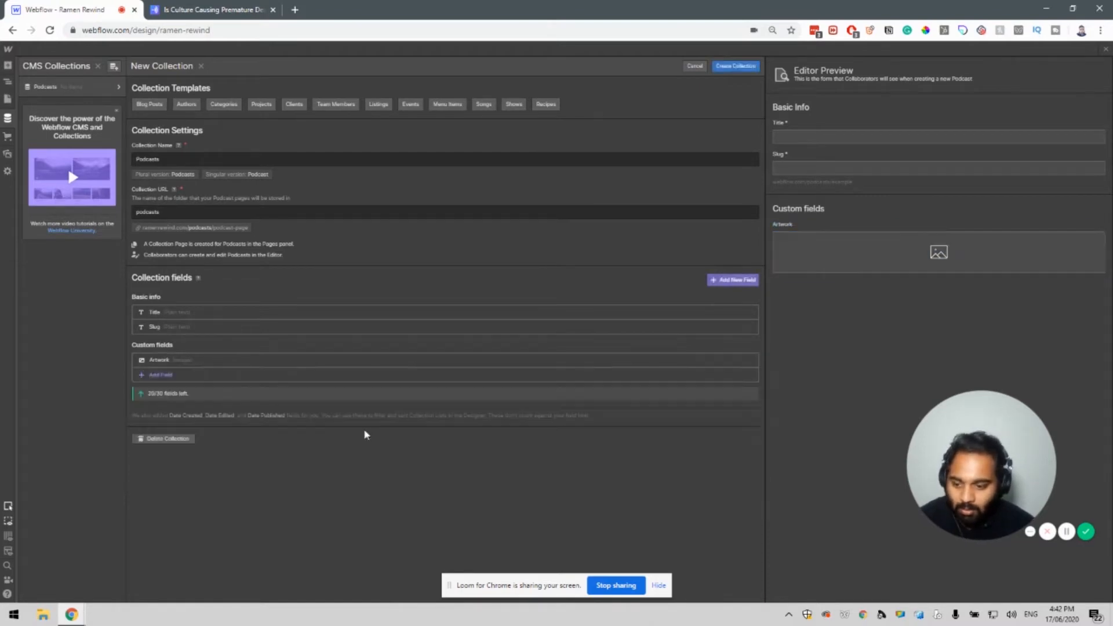
Add a Link field named Link, then go back to the Anchor episode page.
click(162, 376)
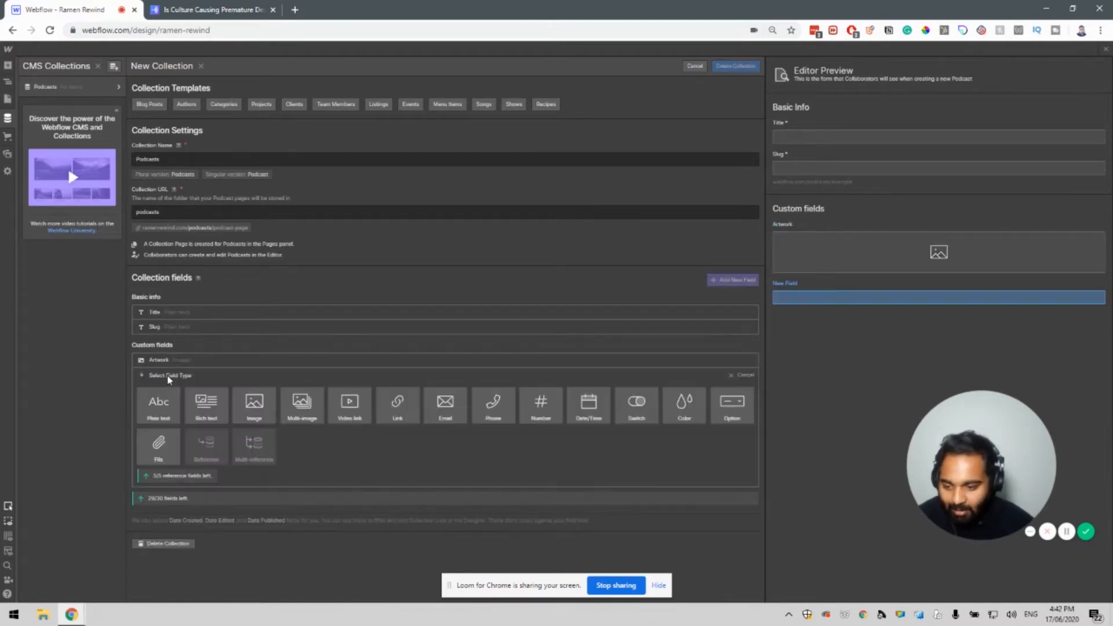
click(397, 412)
text(Link)
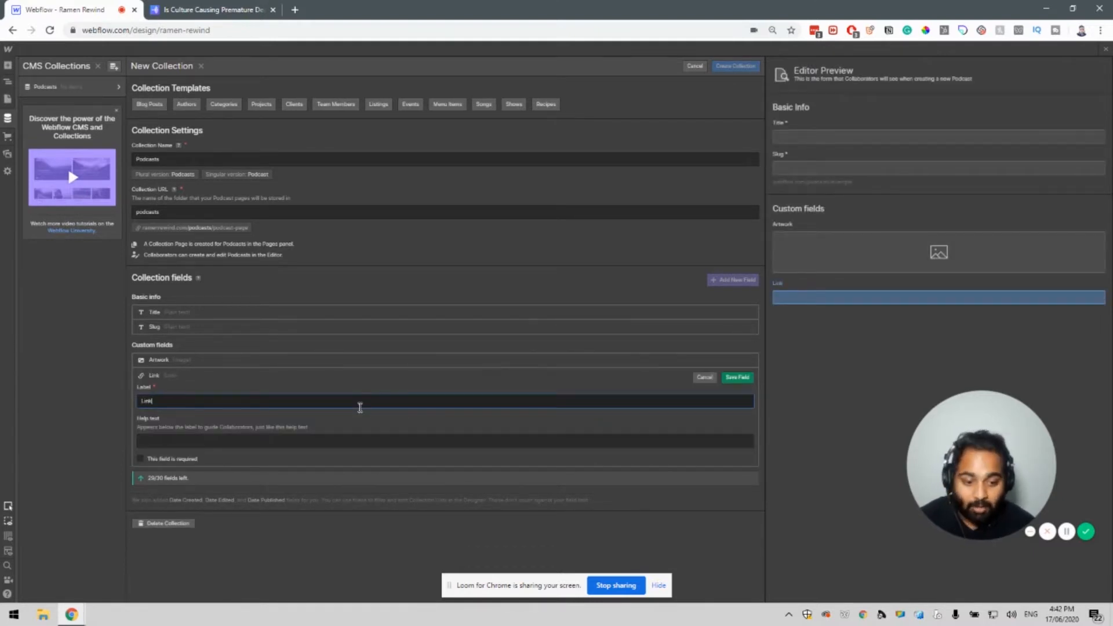
click(737, 378)
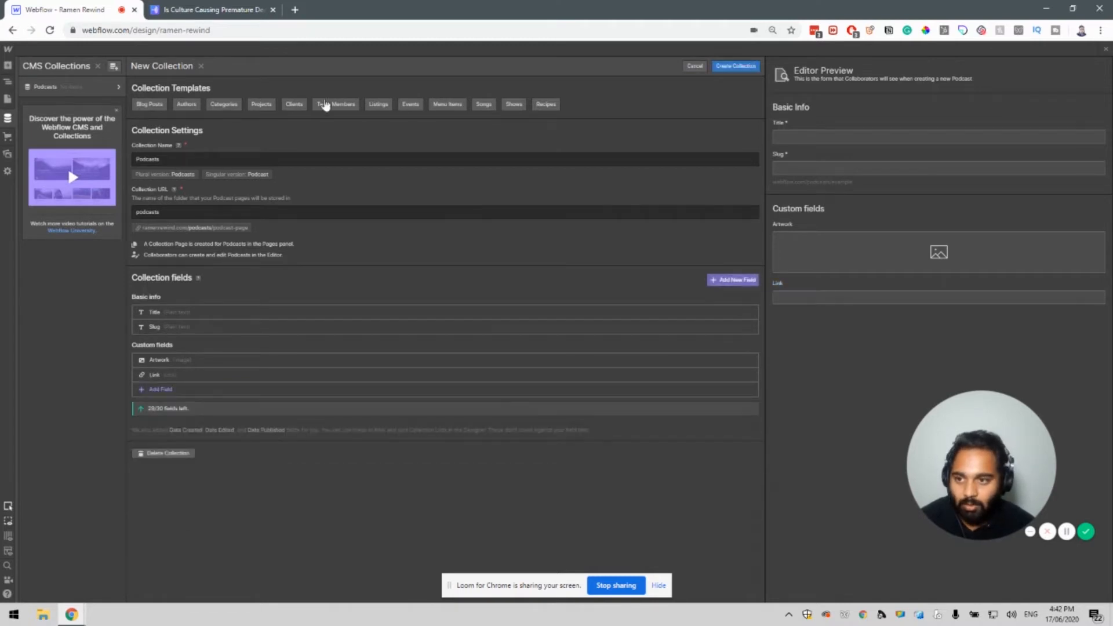
click(226, 7)
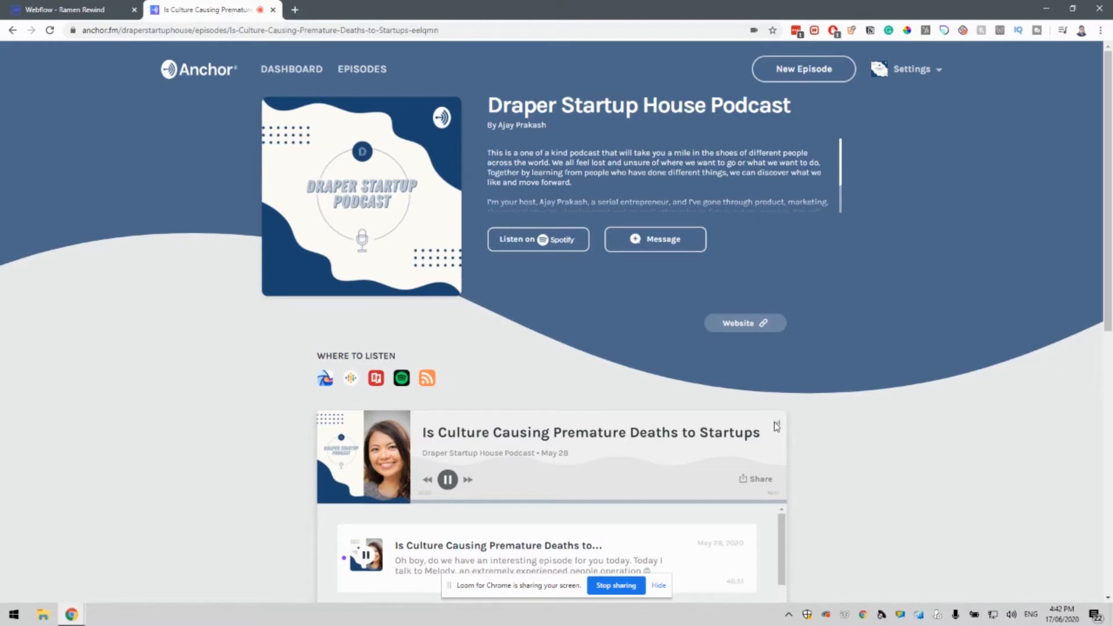
Review the Anchor episode title and its page URL, then return to the Webflow collection editor.
scroll(608, 427, down, 3)
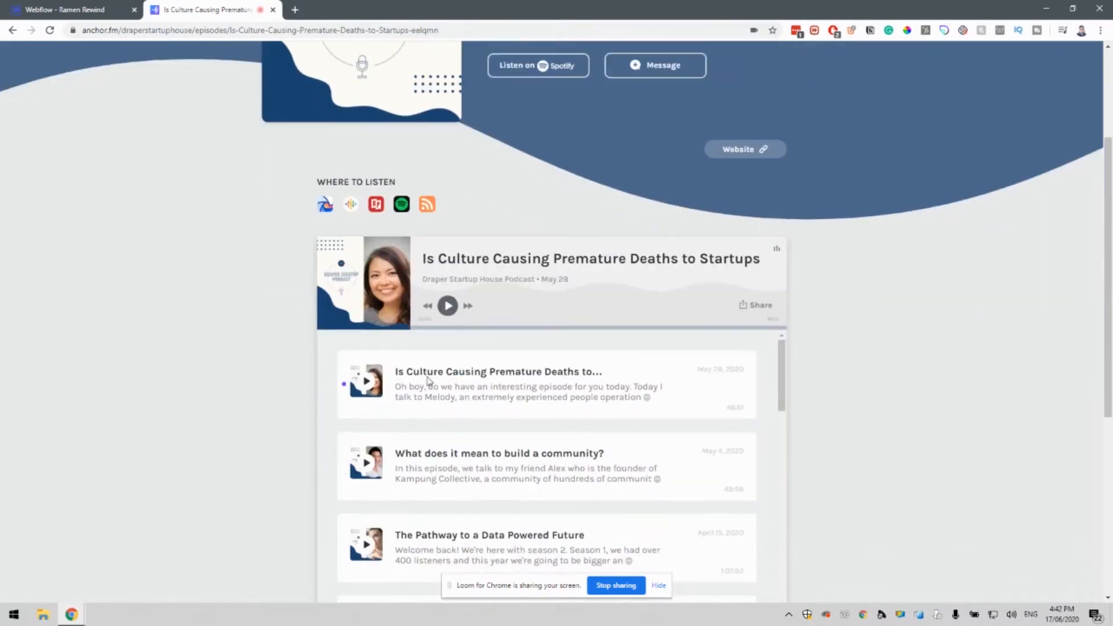
drag(435, 259, 672, 258)
click(674, 259)
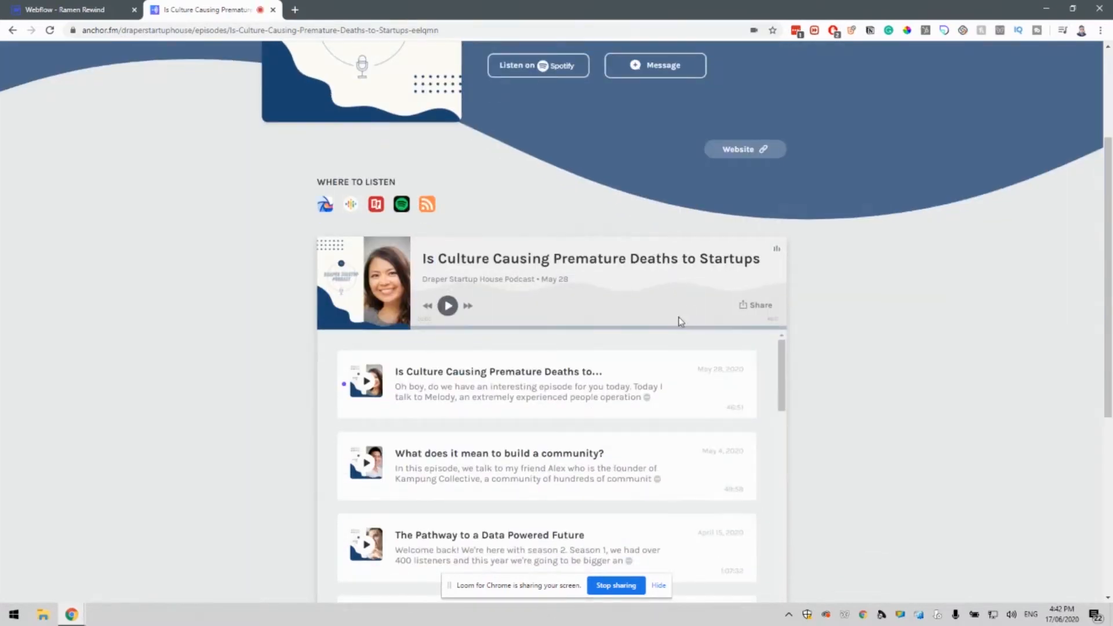
scroll(686, 316, up, 3)
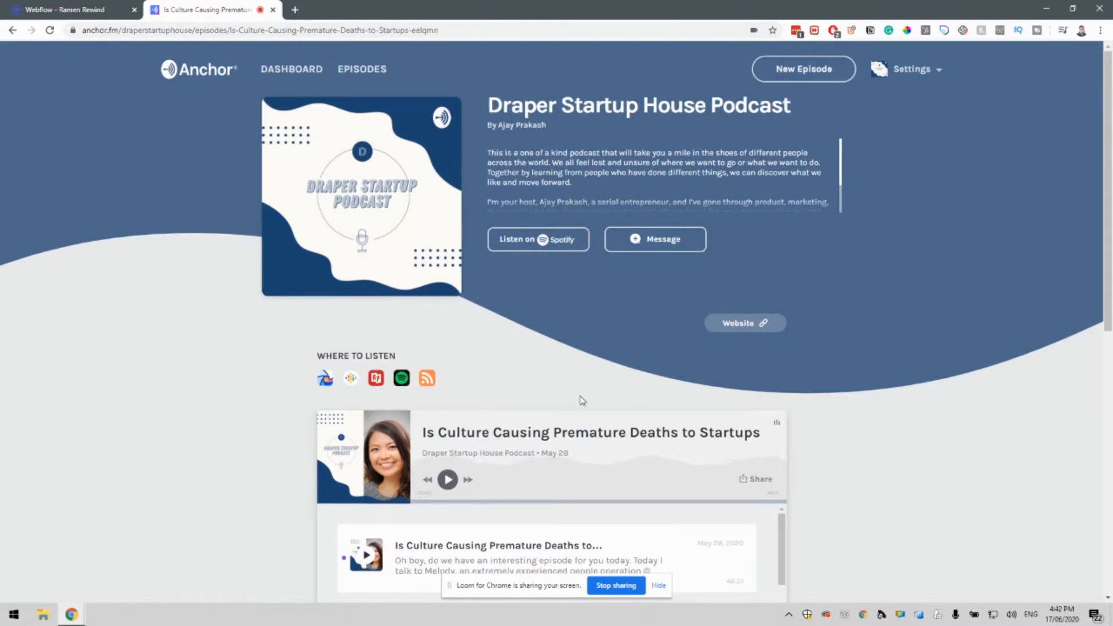
click(320, 35)
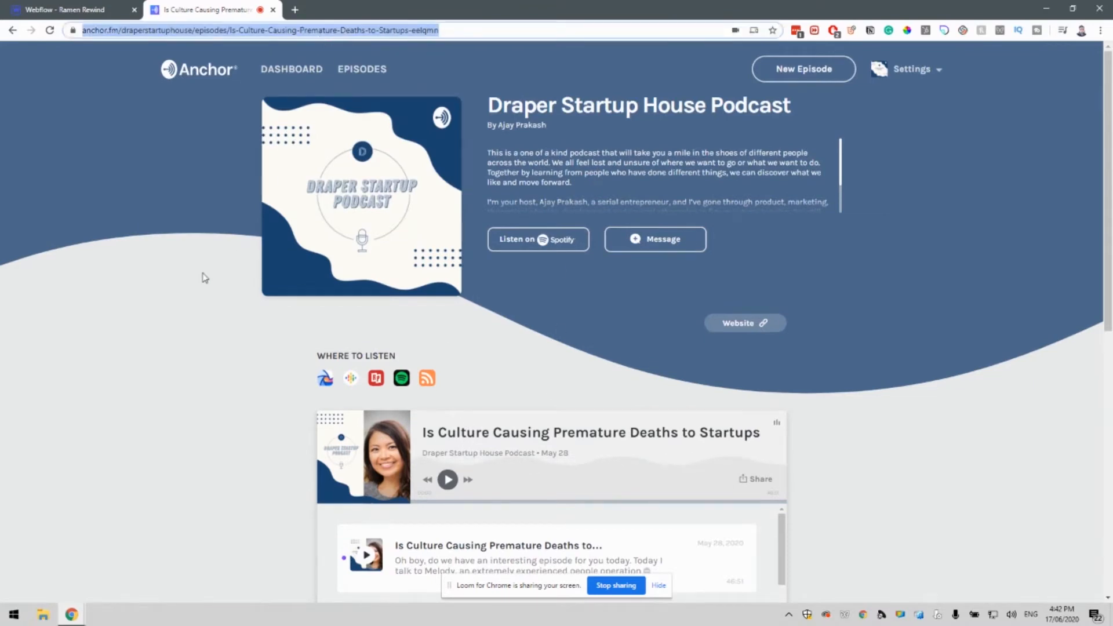
click(505, 323)
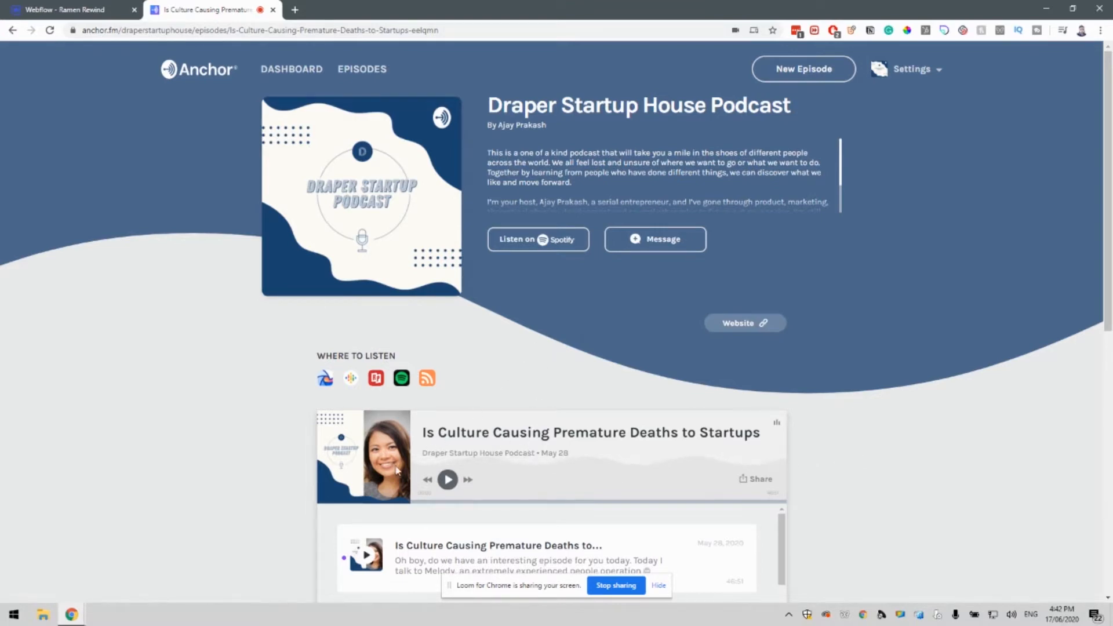
scroll(398, 469, down, 2)
scroll(397, 468, up, 4)
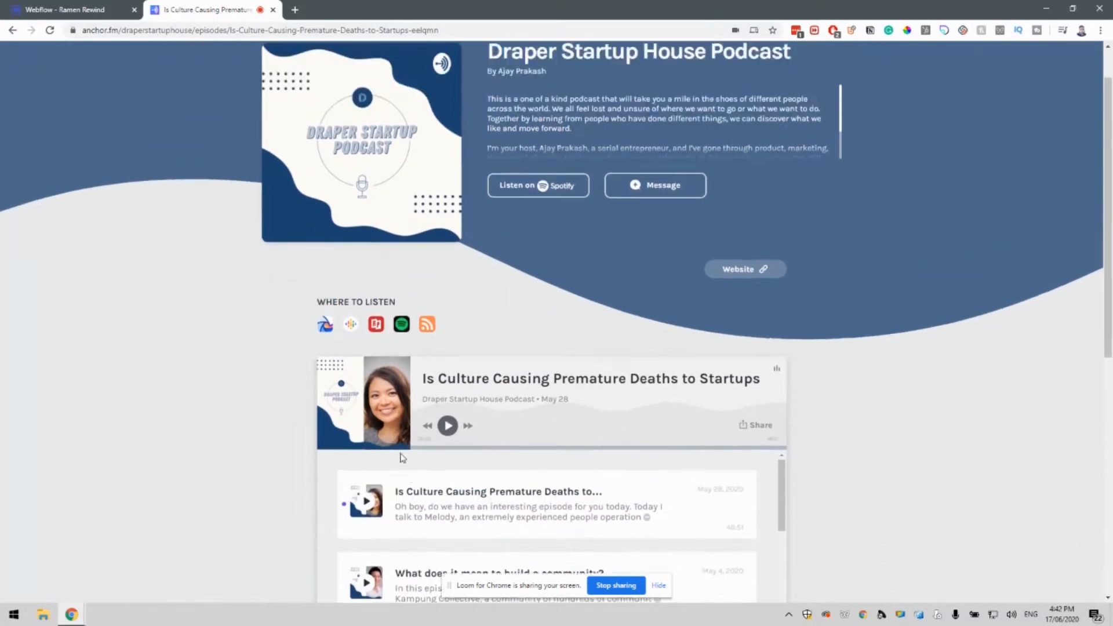
click(111, 6)
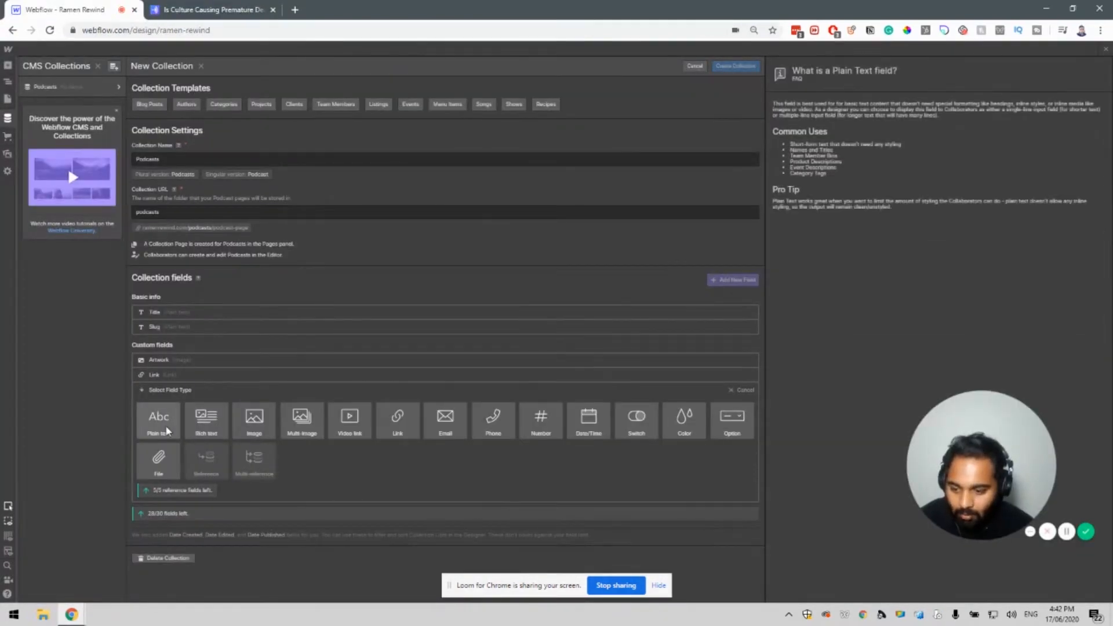
Add a plain-text field named Guest Name.
click(163, 429)
text(Guest Name)
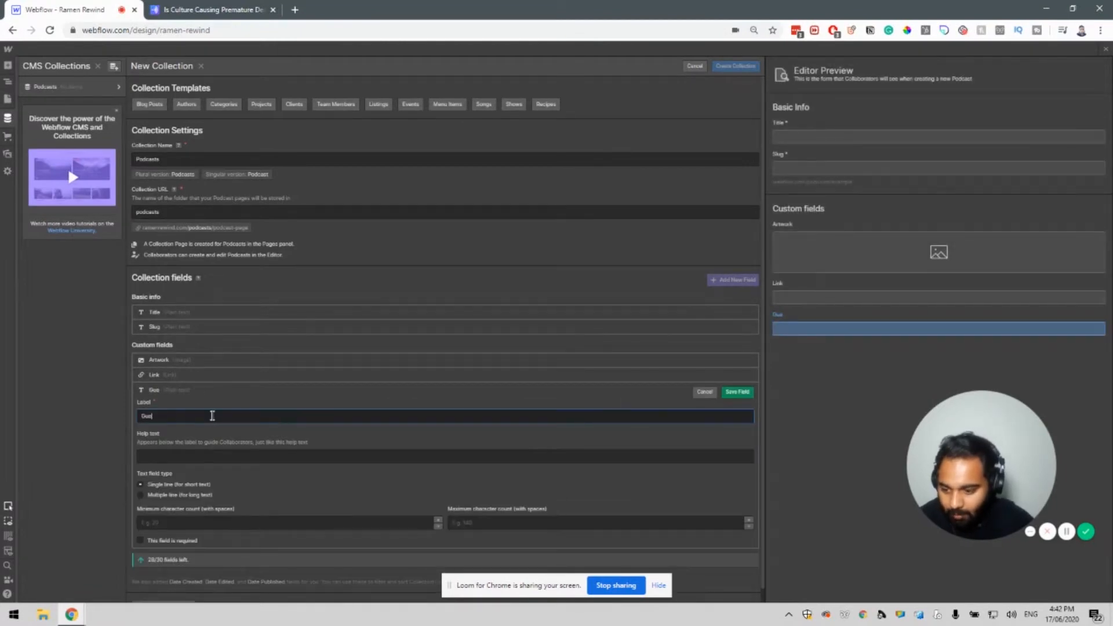
click(736, 393)
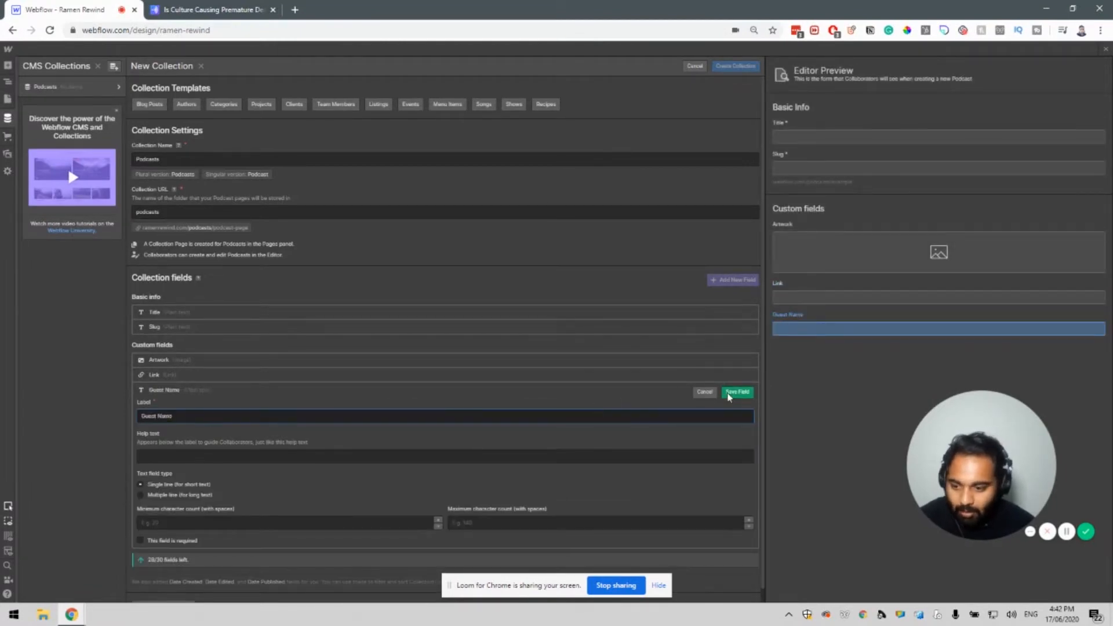
Add a rich-text Summary field with a 200-character maximum.
click(170, 408)
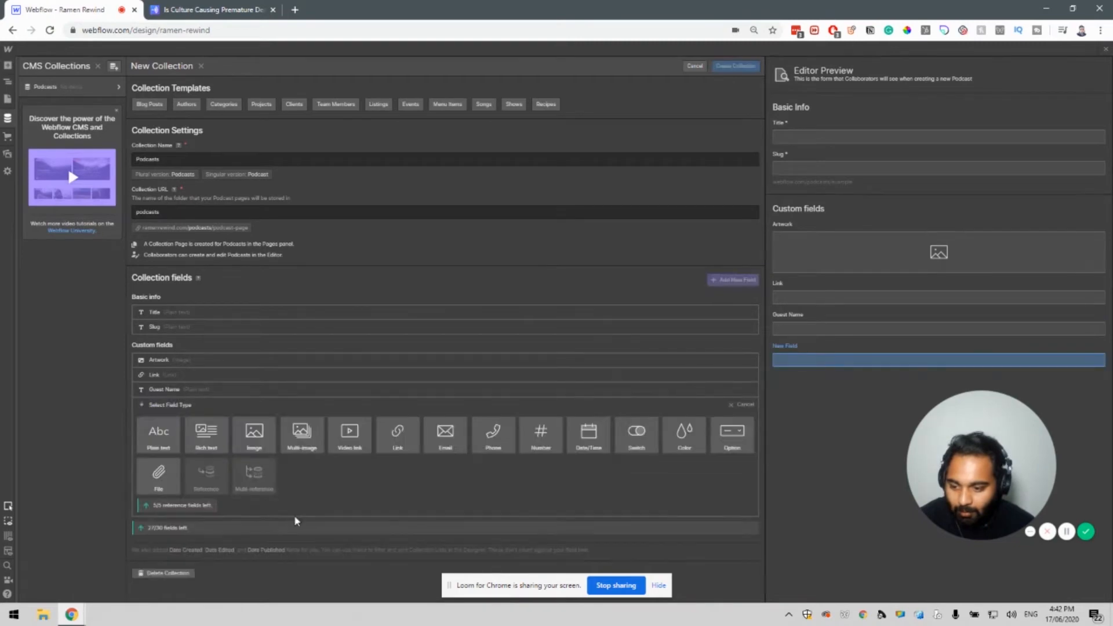
click(201, 448)
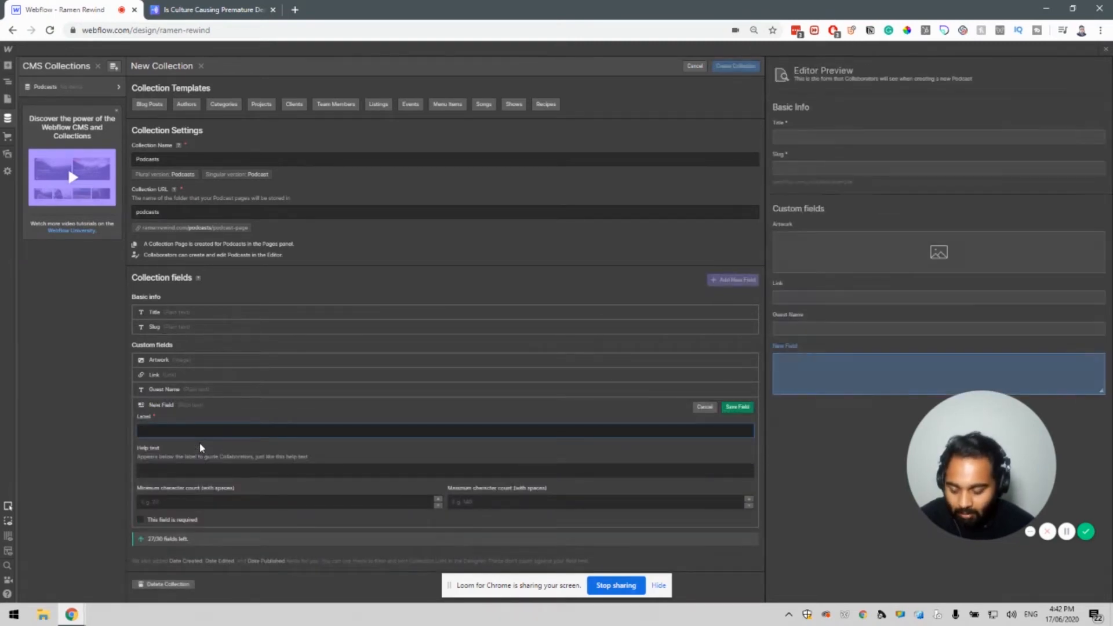
text(Summary)
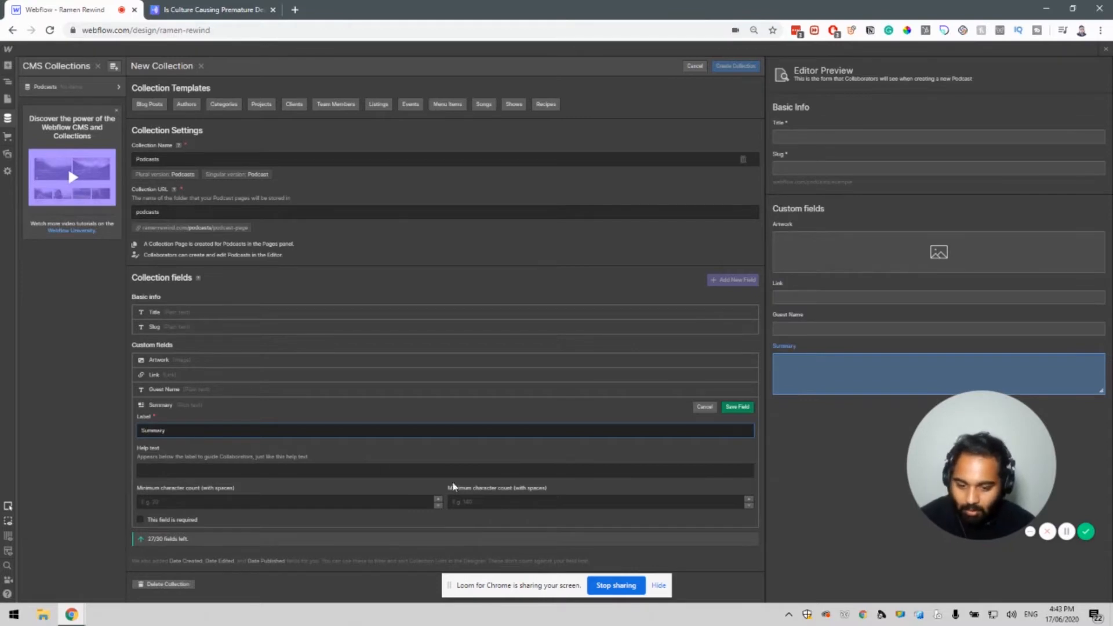
click(497, 502)
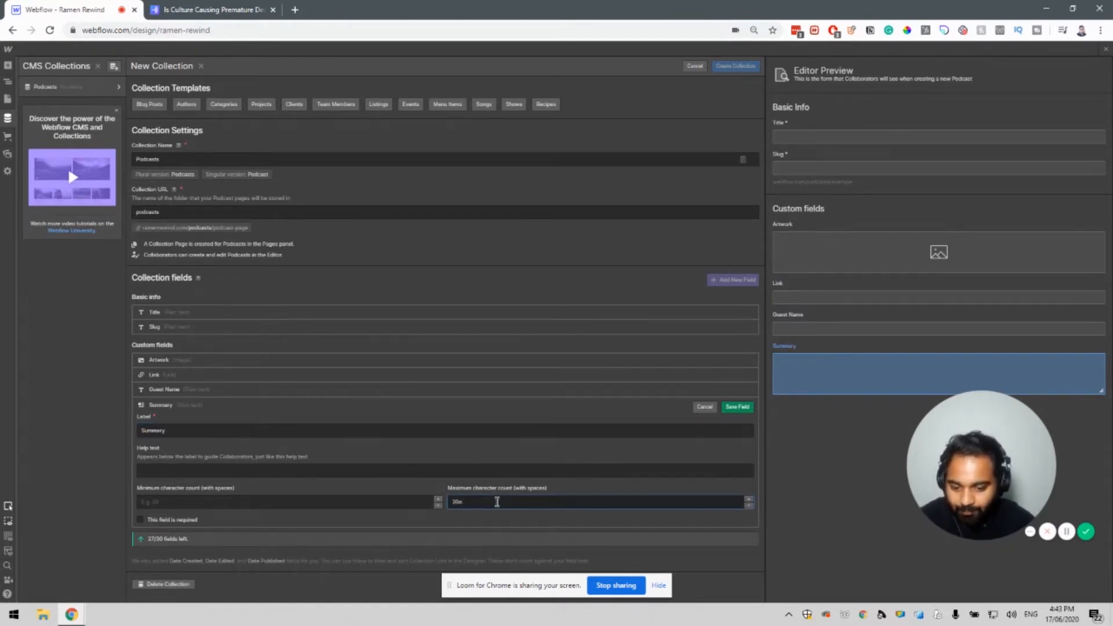
click(739, 409)
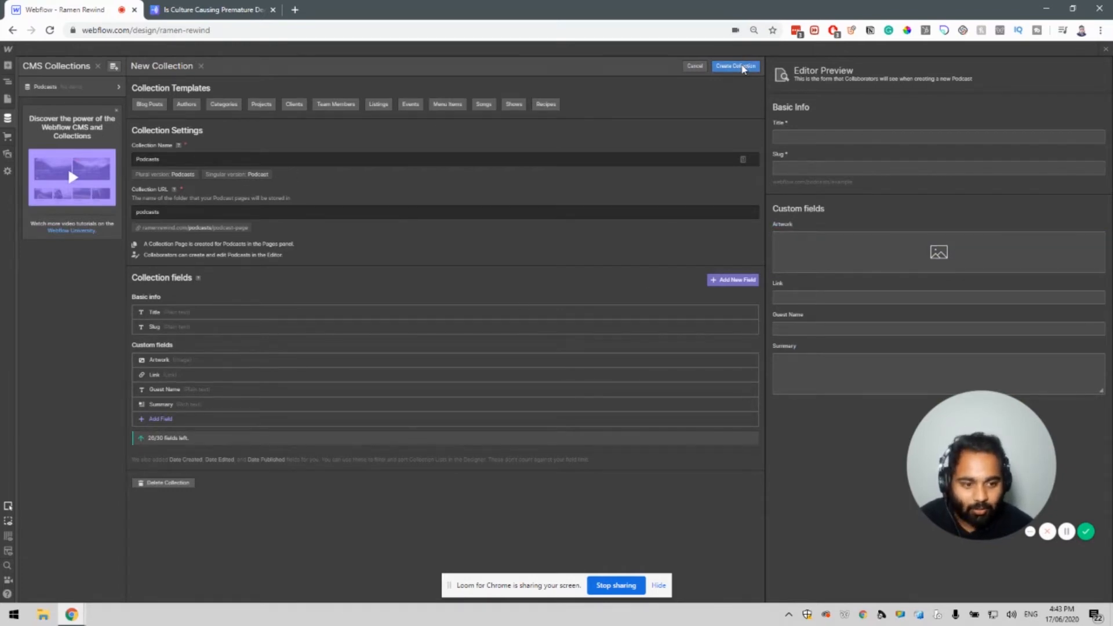
Create the Podcasts collection and fill it with five dummy items.
click(742, 68)
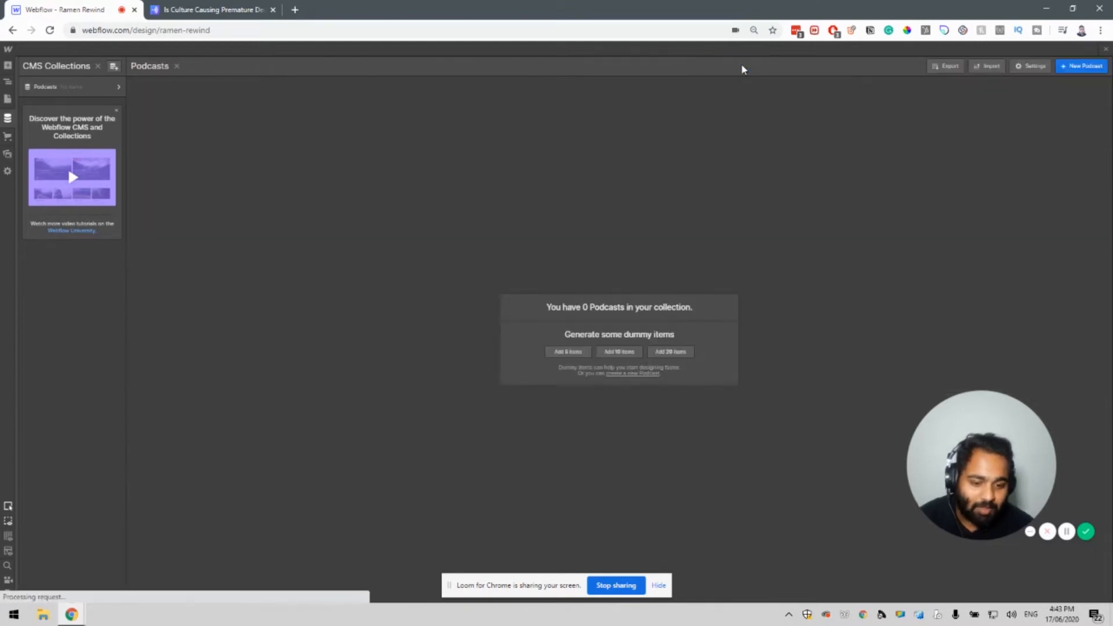
click(113, 91)
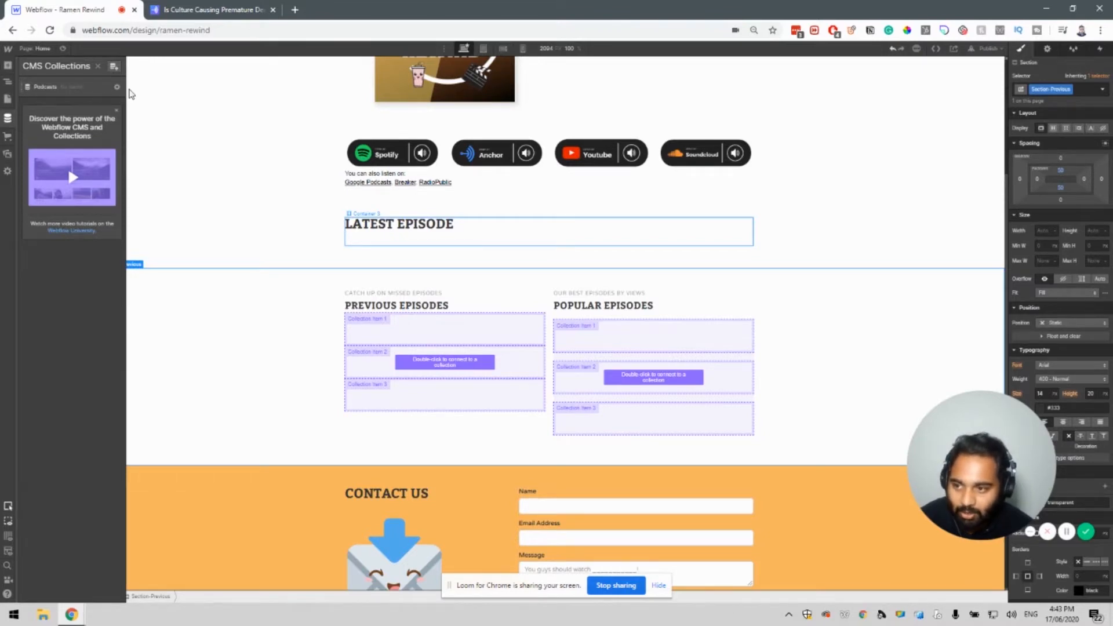
click(88, 92)
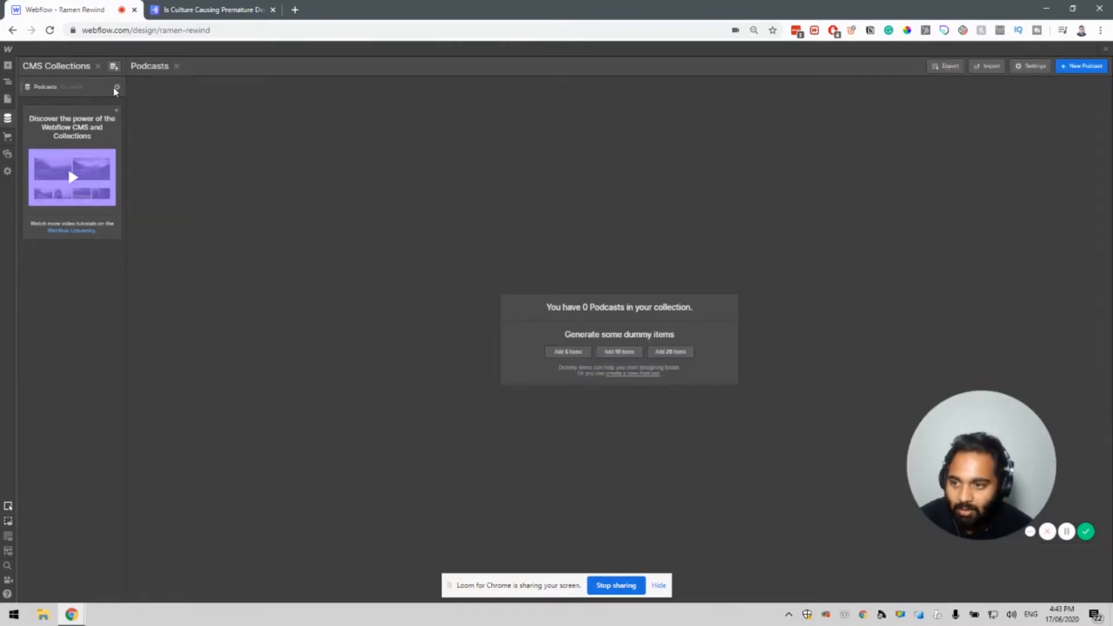
click(578, 359)
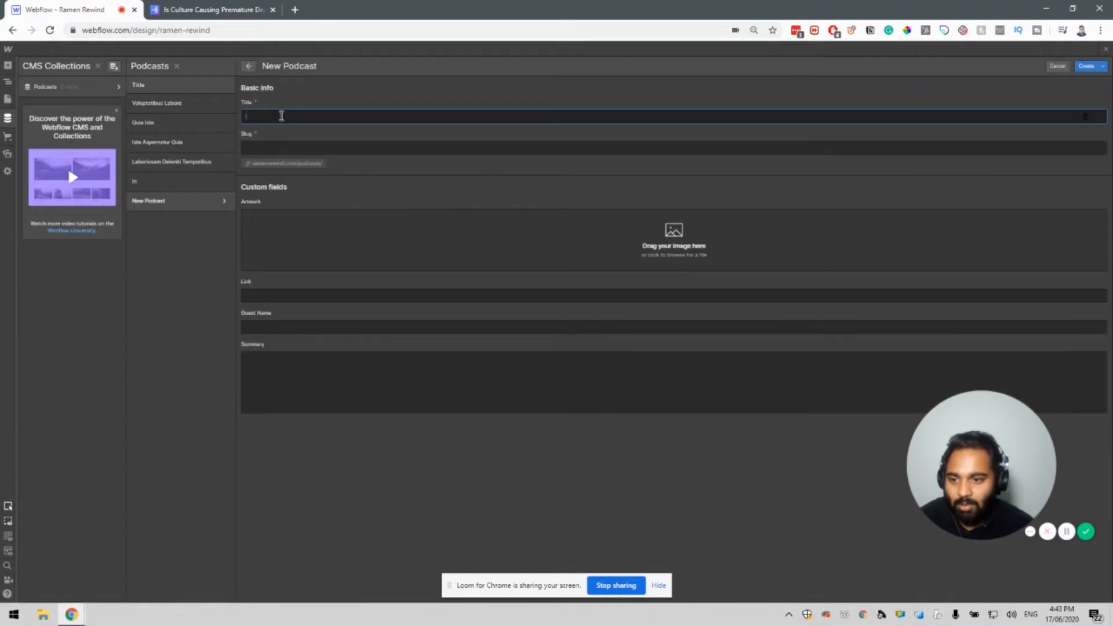
Title a new podcast 'Is Culture Causing Premature Deaths to Startups', copied from Anchor.
click(173, 8)
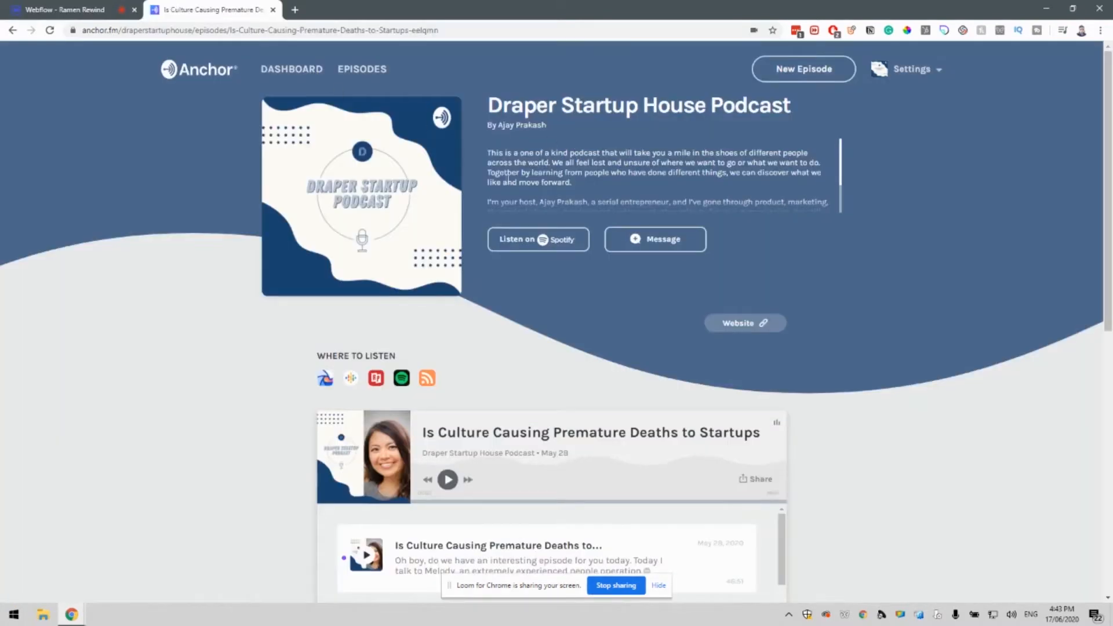
drag(424, 432, 764, 434)
key(ctrl+c)
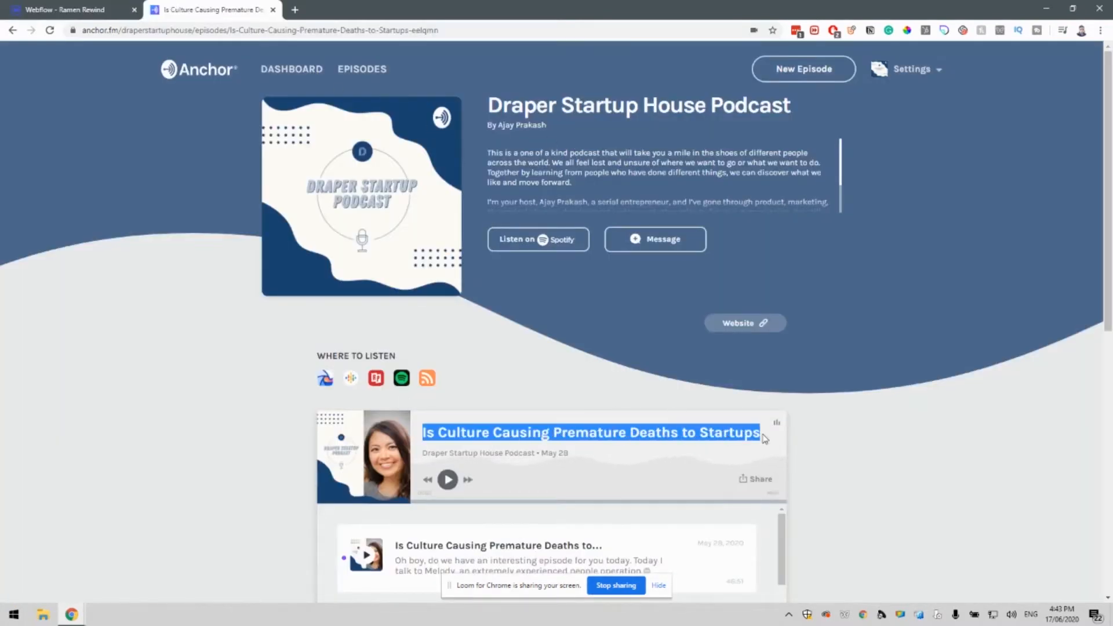
click(64, 6)
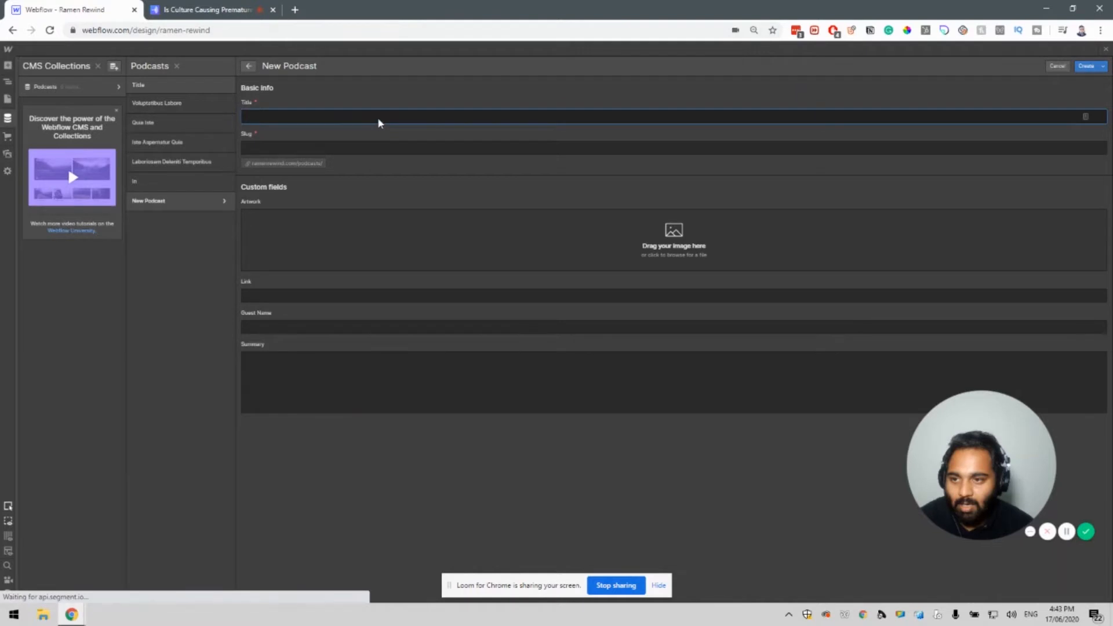
key(ctrl+v)
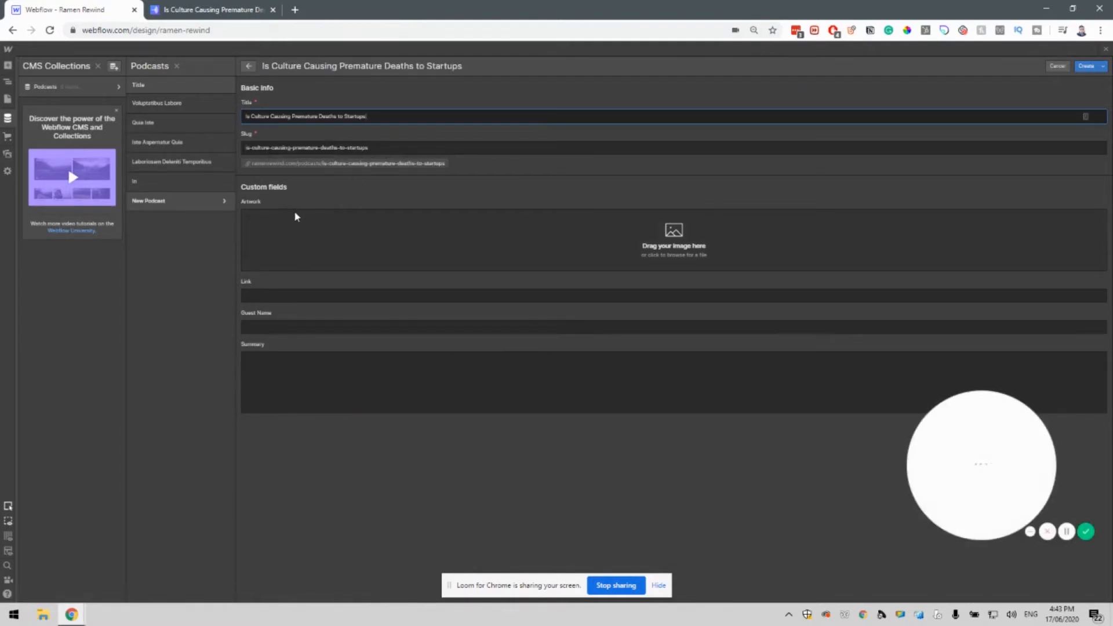
Save the Anchor episode's cover image as a JPG to Downloads and return to Webflow.
click(217, 9)
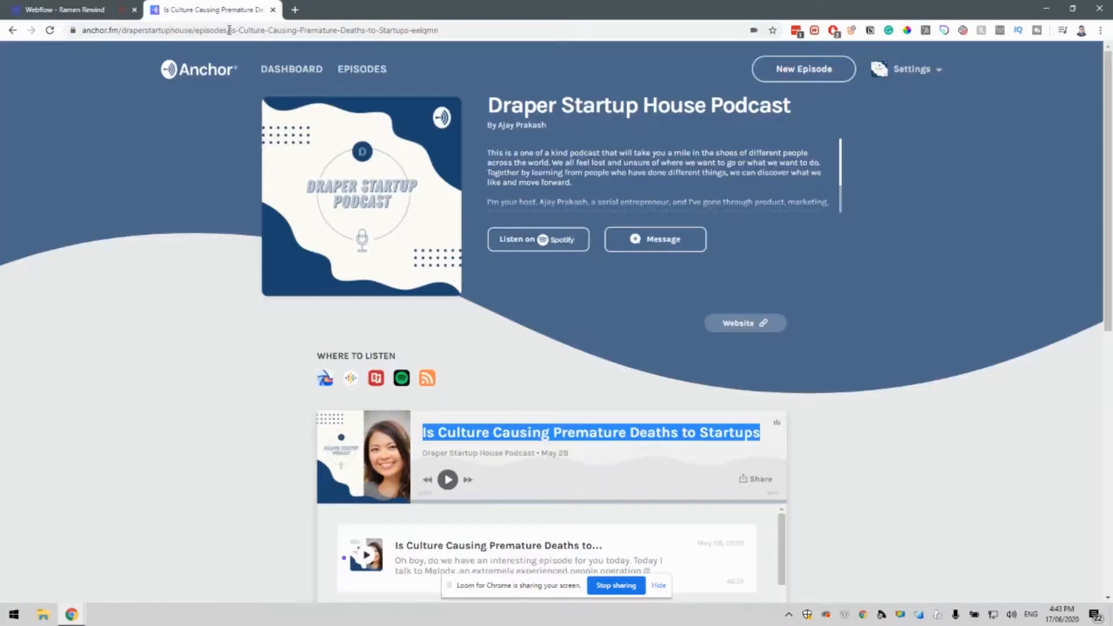
right_click(377, 469)
click(409, 470)
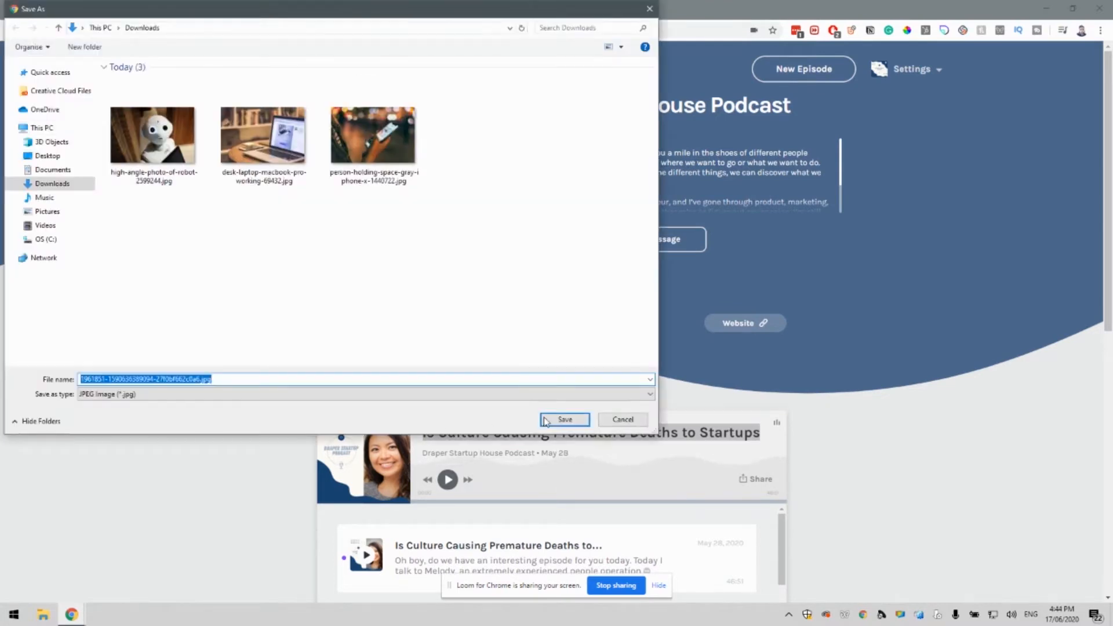
click(552, 426)
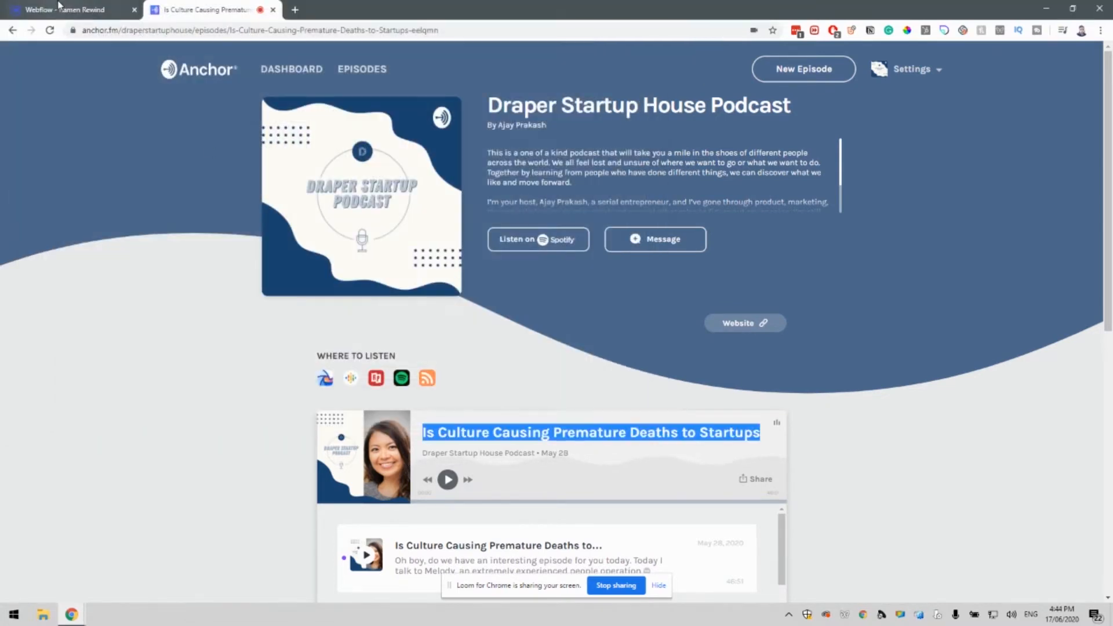
key(ctrl+1)
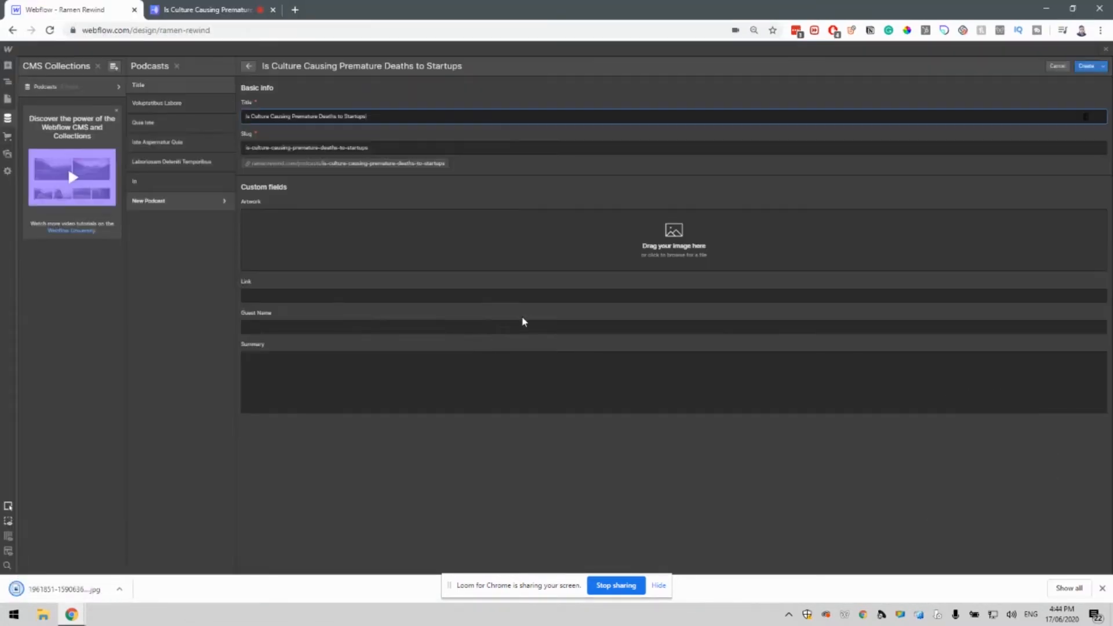
Upload the downloaded cover as Artwork and paste the Anchor episode URL into Link.
click(652, 249)
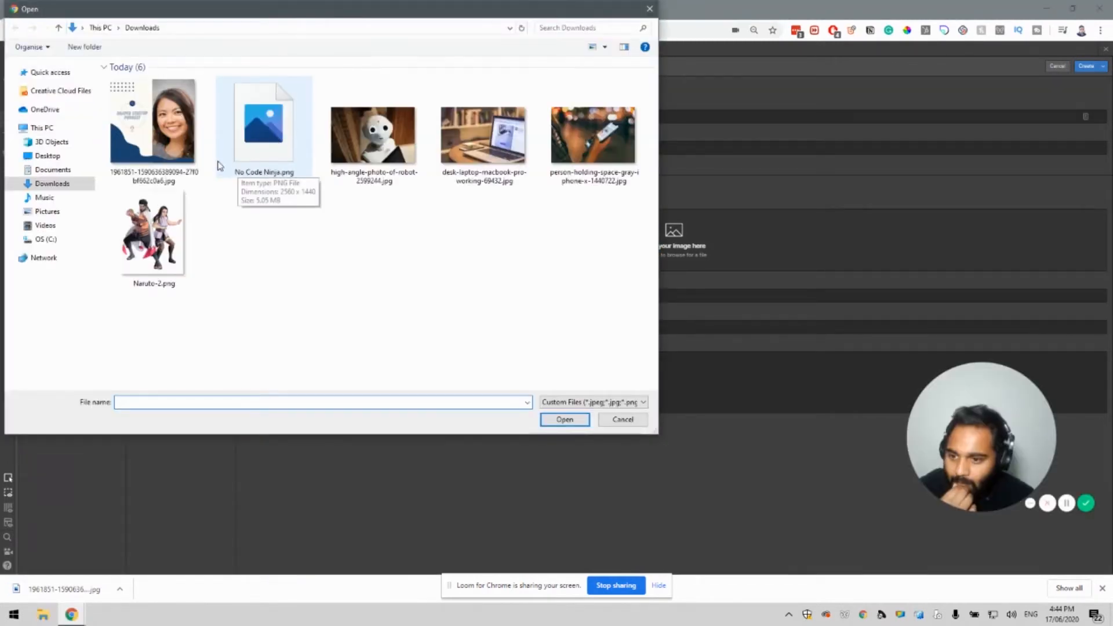
double_click(166, 148)
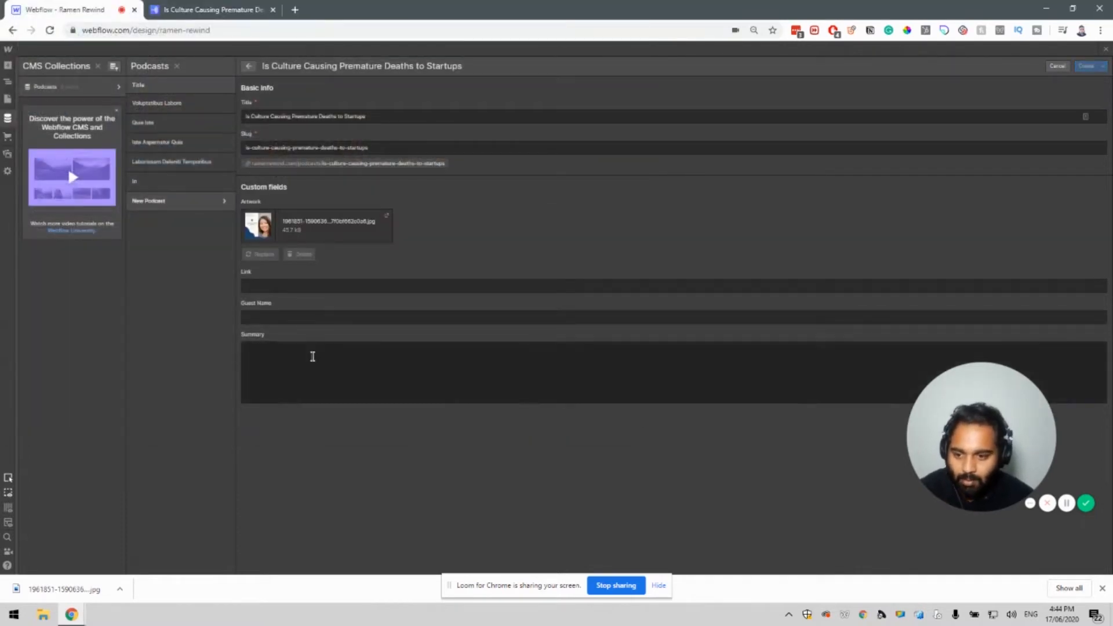
click(267, 288)
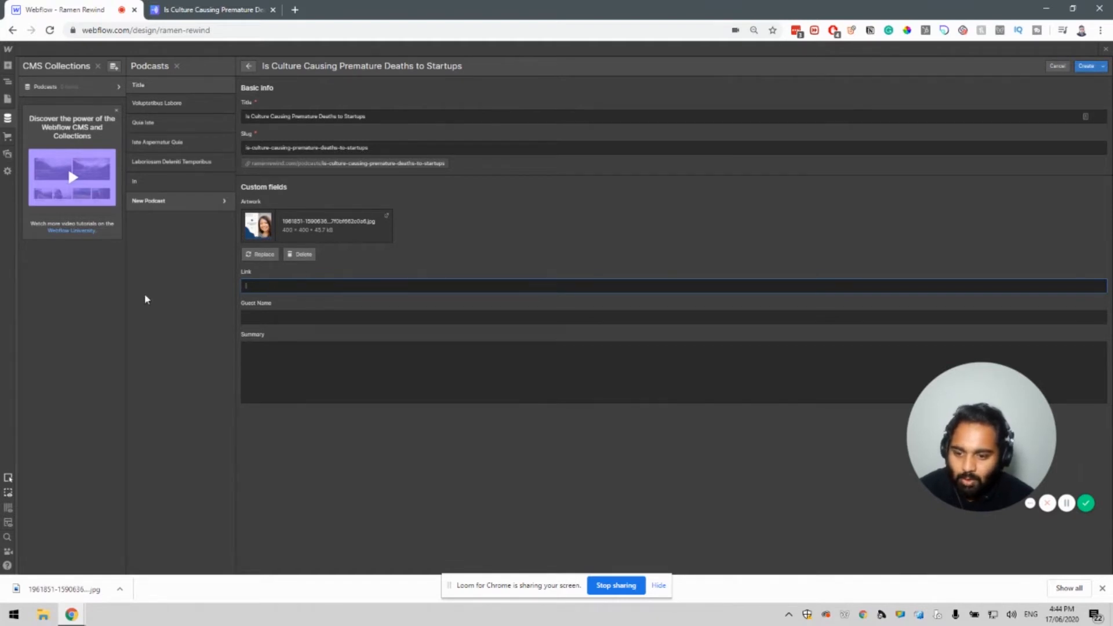
click(215, 5)
click(203, 32)
key(ctrl+c)
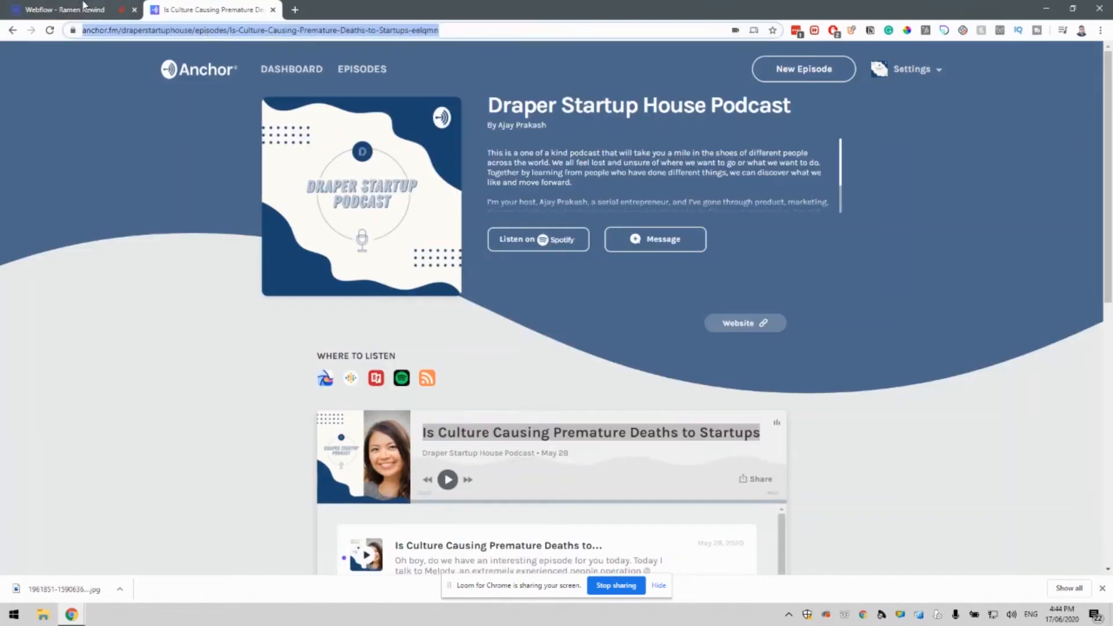
click(83, 6)
key(ctrl+v)
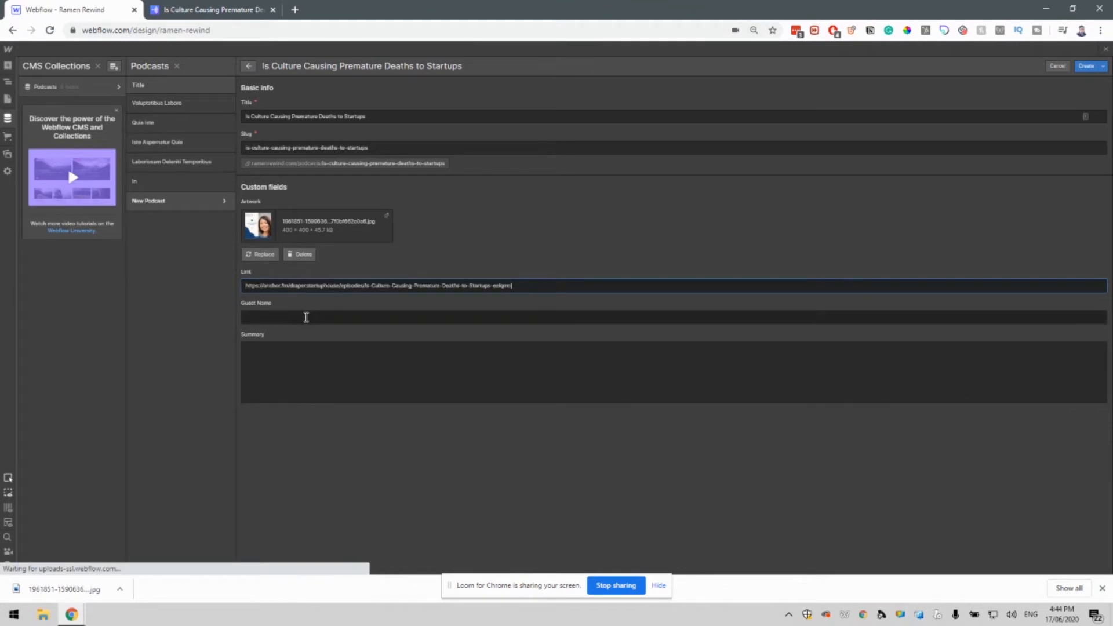
Enter the guest's name and begin the Summary with 'This podcast is ab…'.
click(306, 317)
text(Mel)
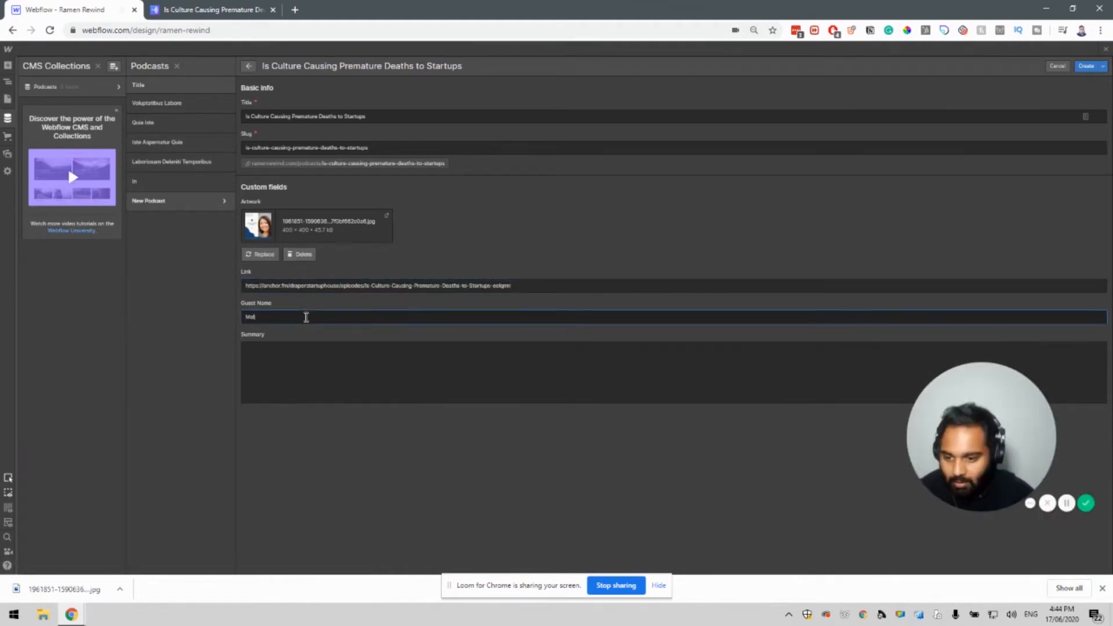
text(ody Chen)
click(296, 357)
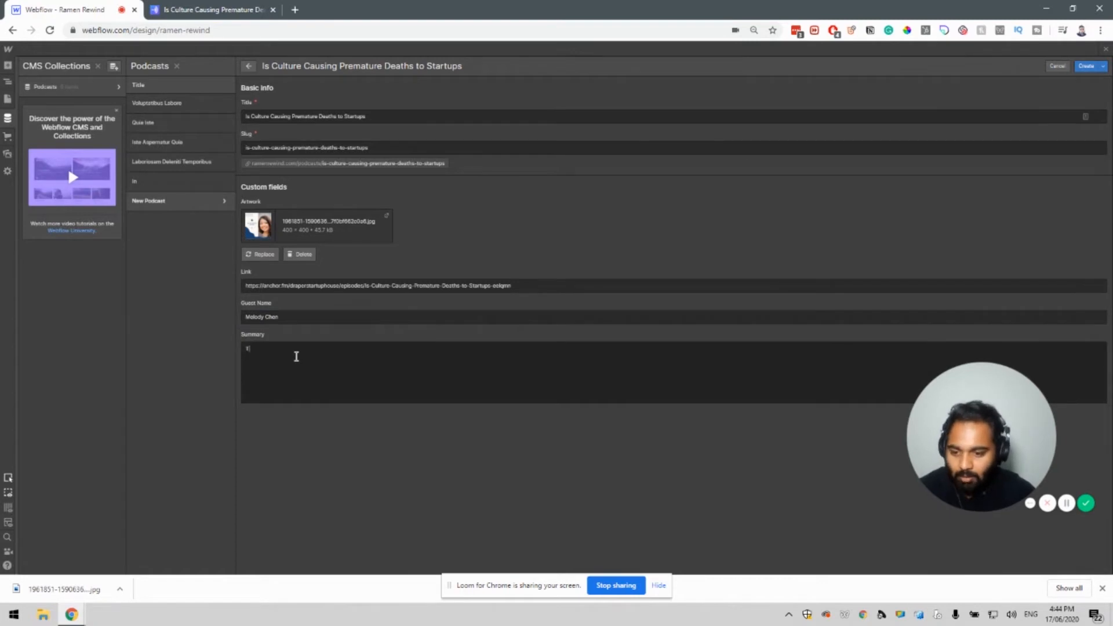
text(This podcast is about whether culture is a root cause of evil for startups.)
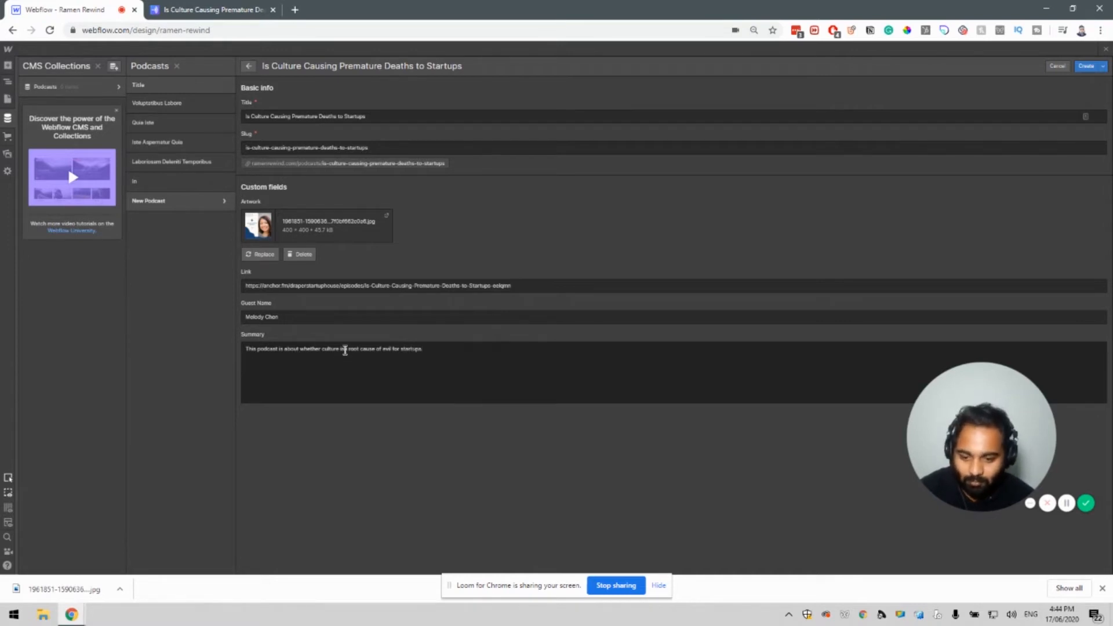
click(345, 350)
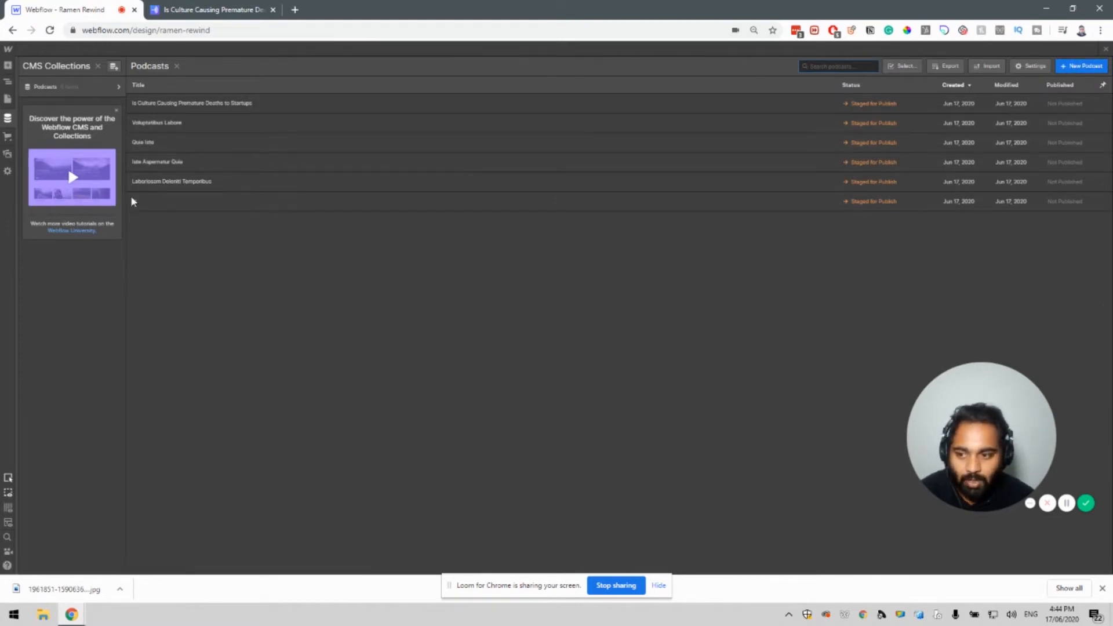
Close the Voluptatibus Labore item editor and return to the Home page in the Designer.
click(188, 129)
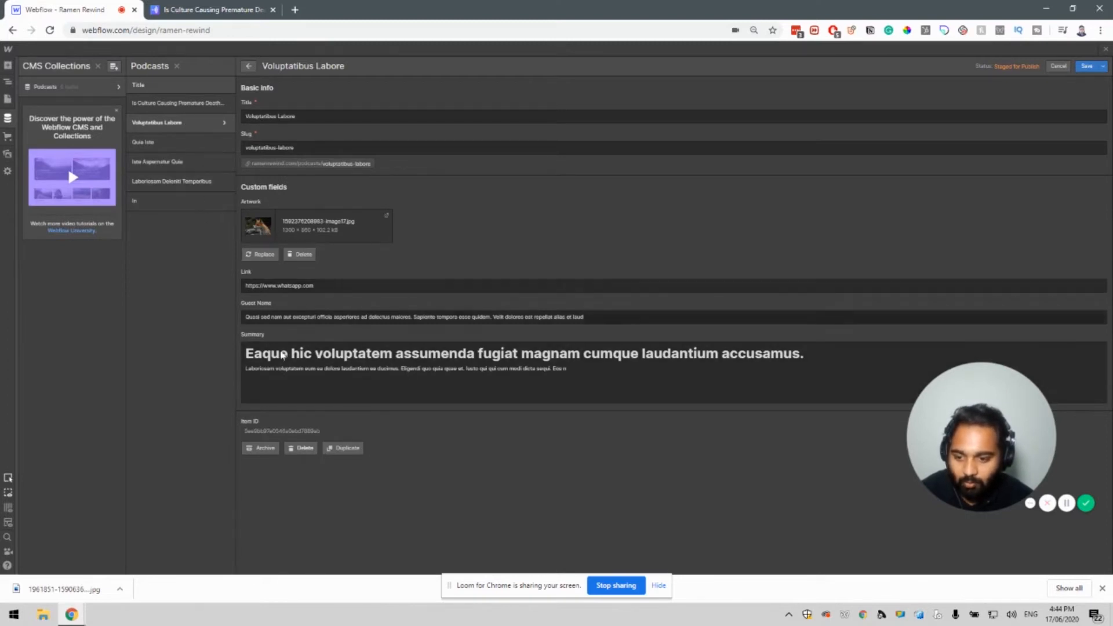
drag(589, 368, 411, 354)
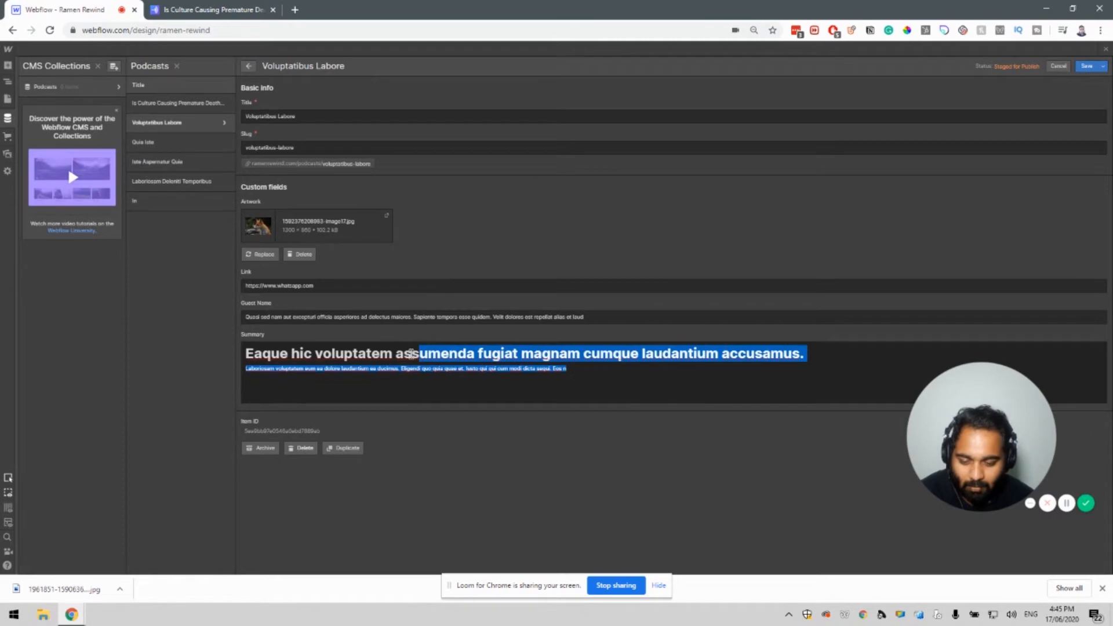
click(412, 354)
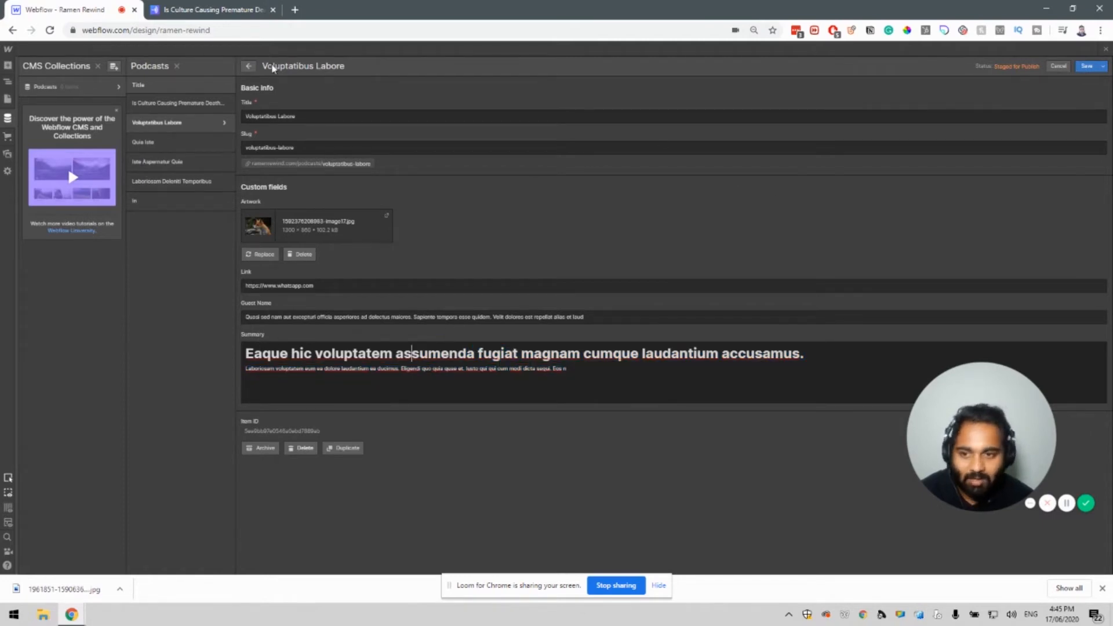
click(248, 67)
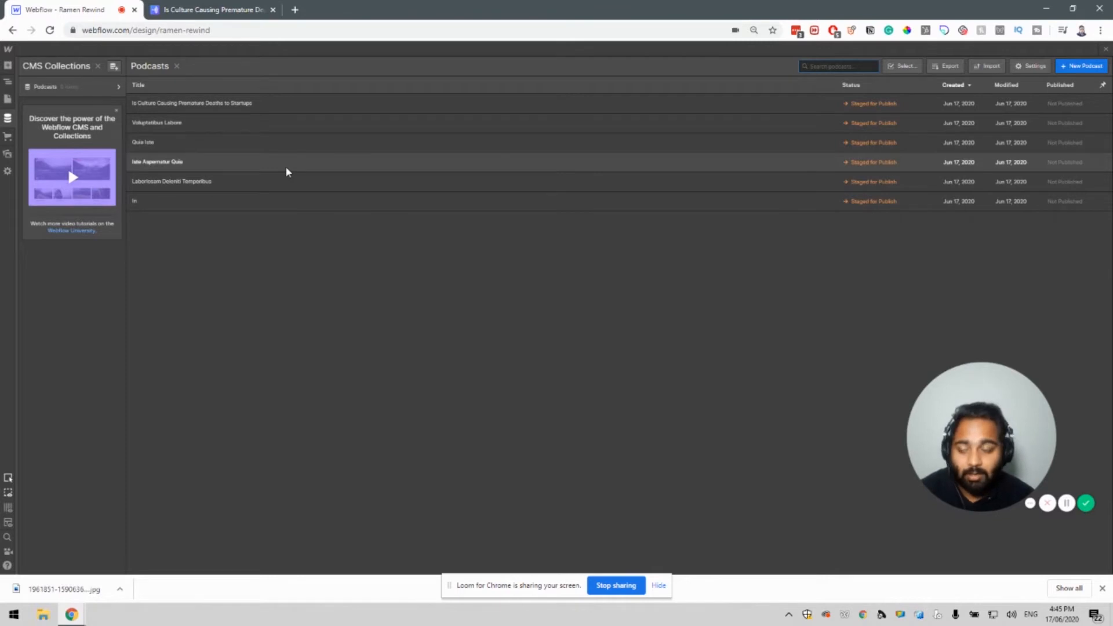
click(8, 100)
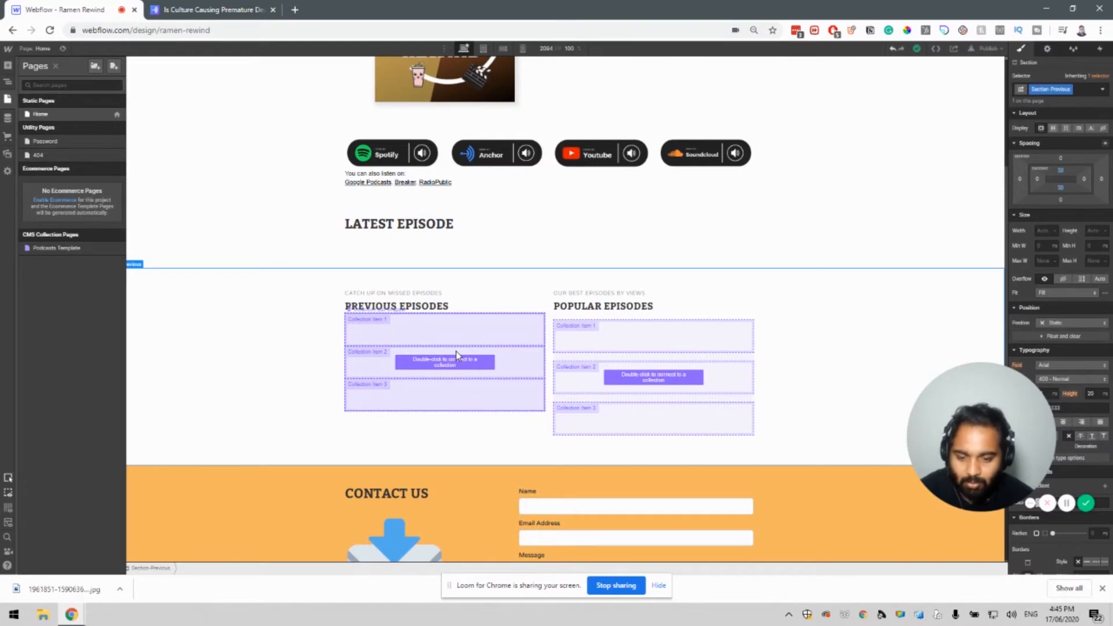
Bind the Previous Episodes collection list to the Podcasts source, undoing a trial three-column layout.
click(457, 355)
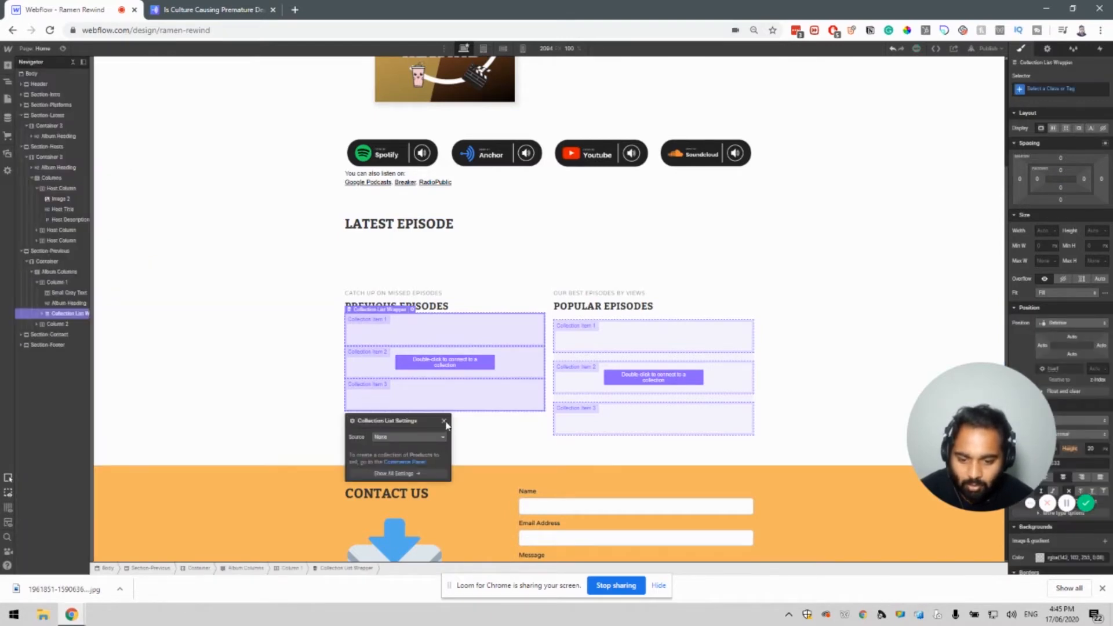
click(8, 67)
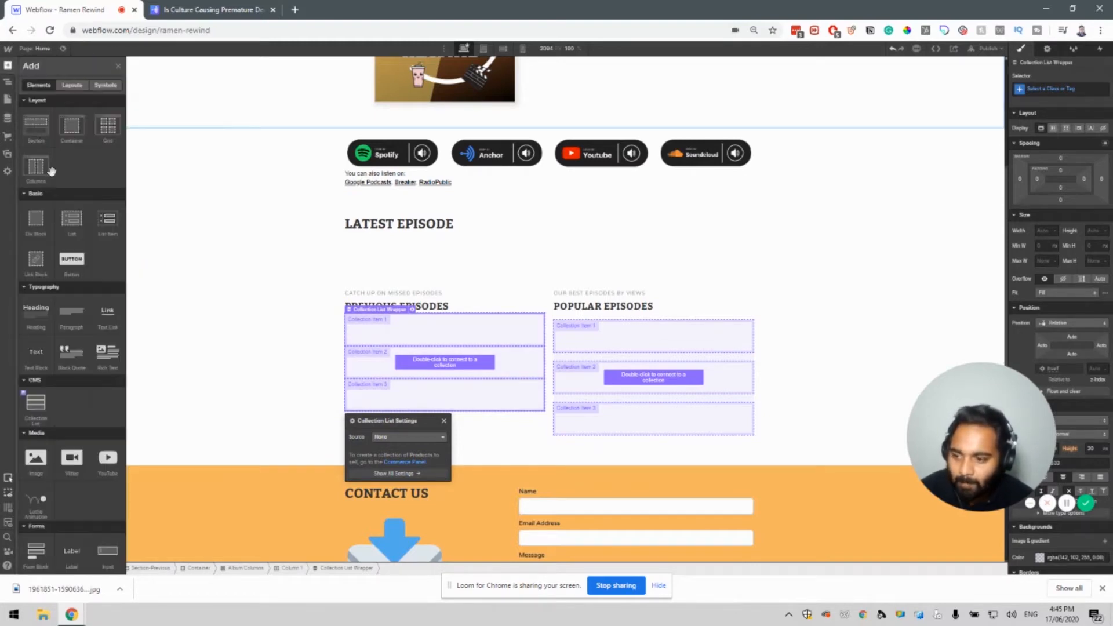
drag(33, 407, 212, 394)
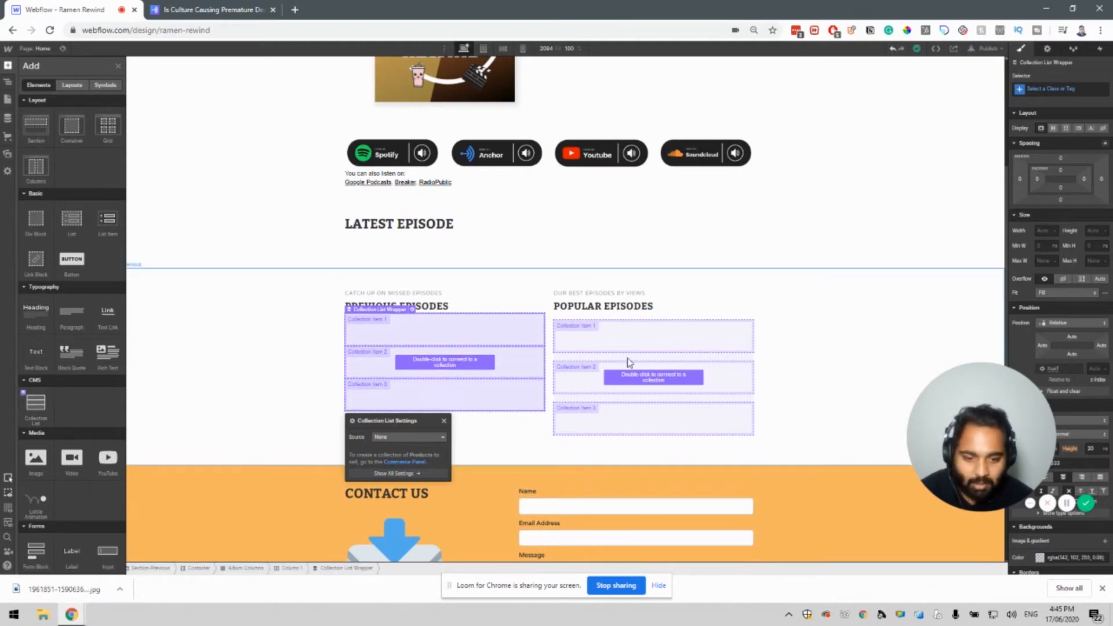
drag(417, 405, 455, 285)
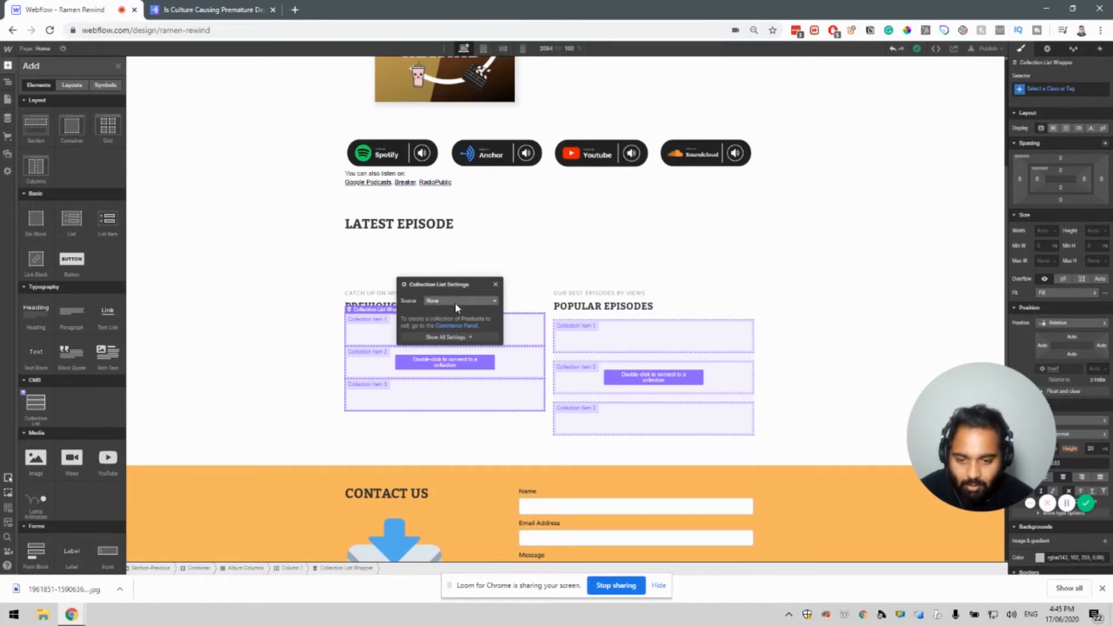
click(454, 303)
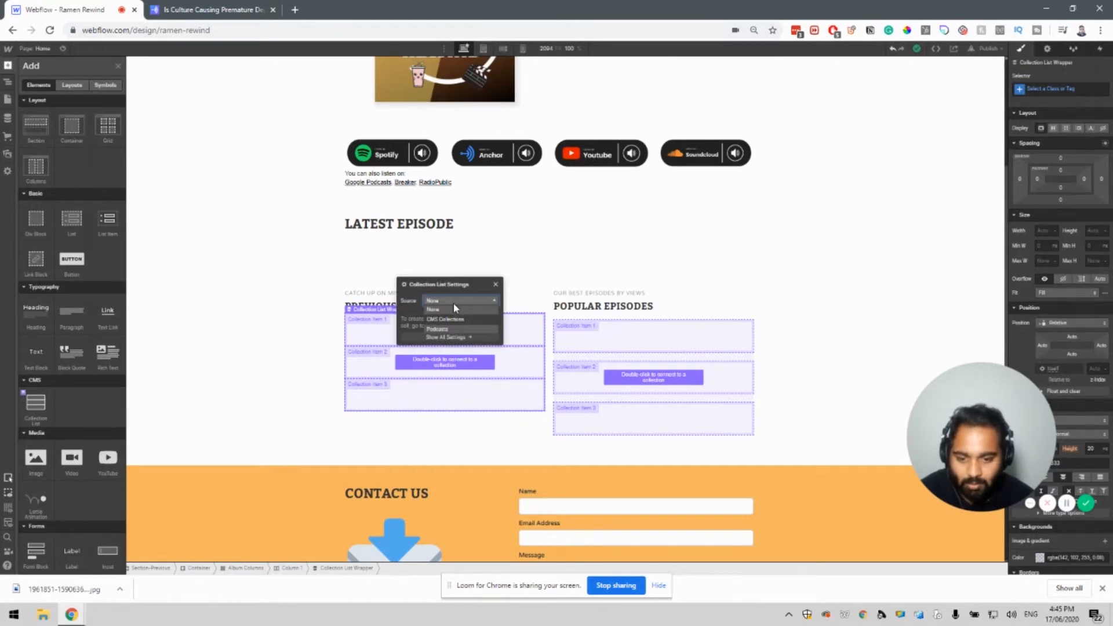
click(463, 330)
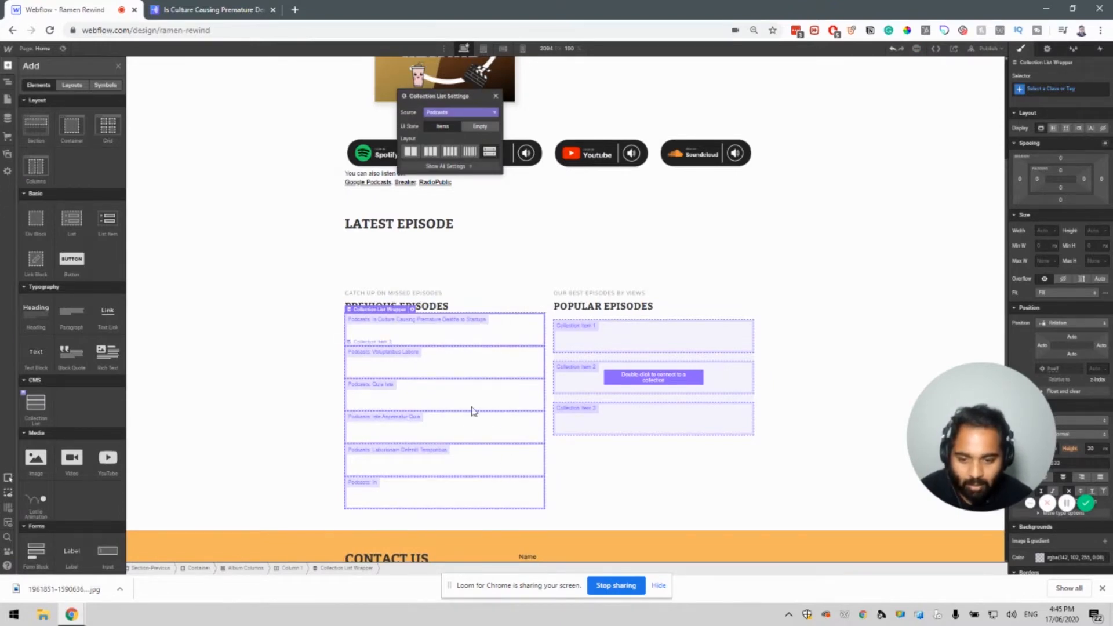
click(431, 152)
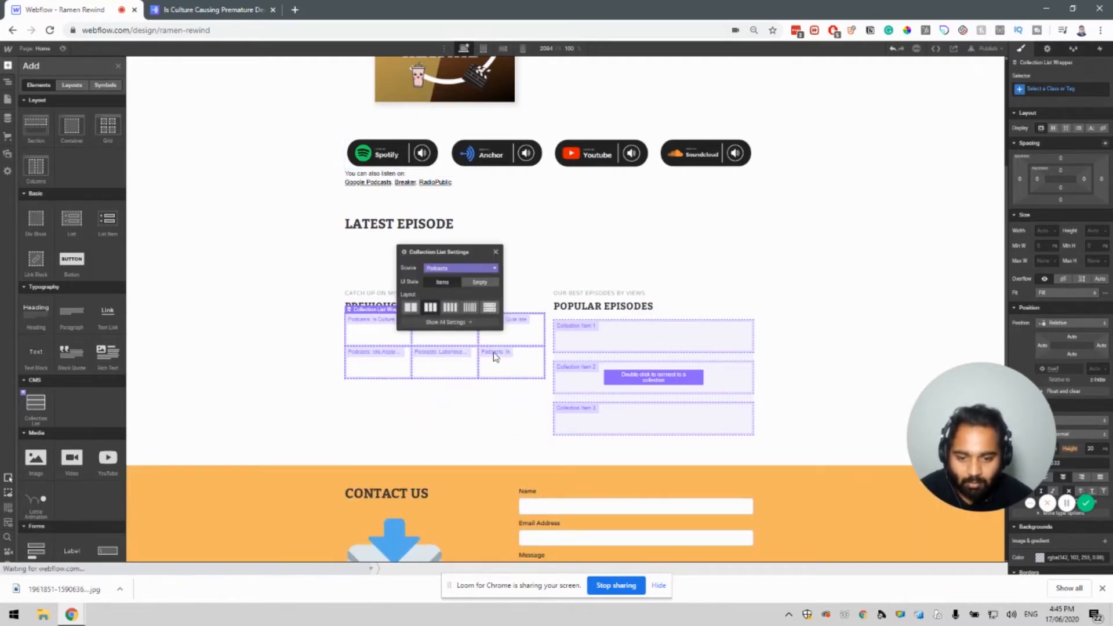
key(ctrl+z)
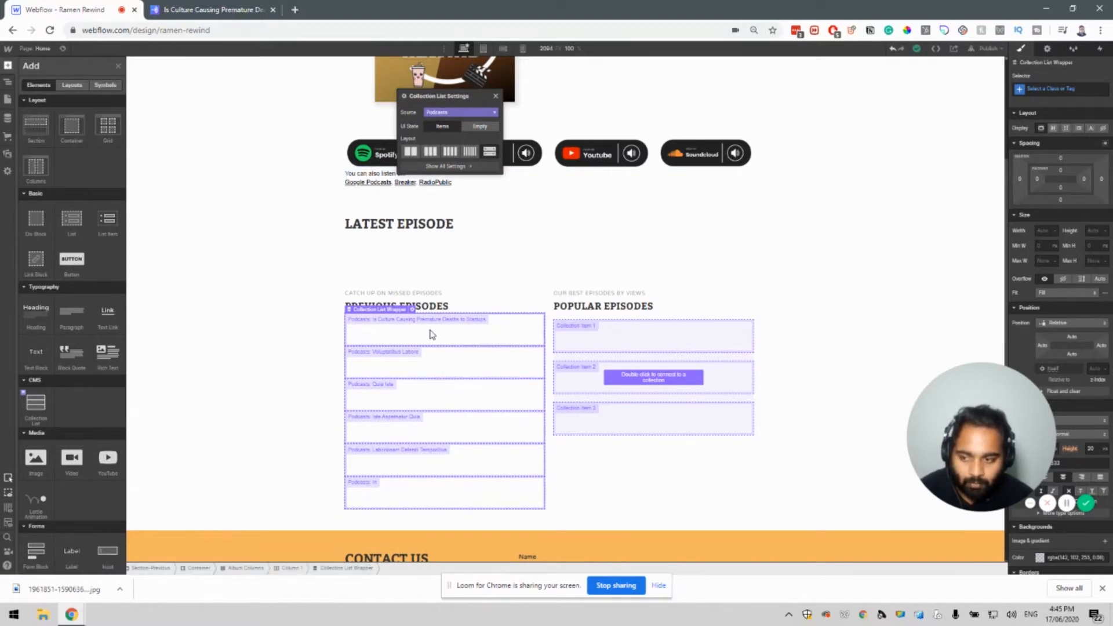
key(a)
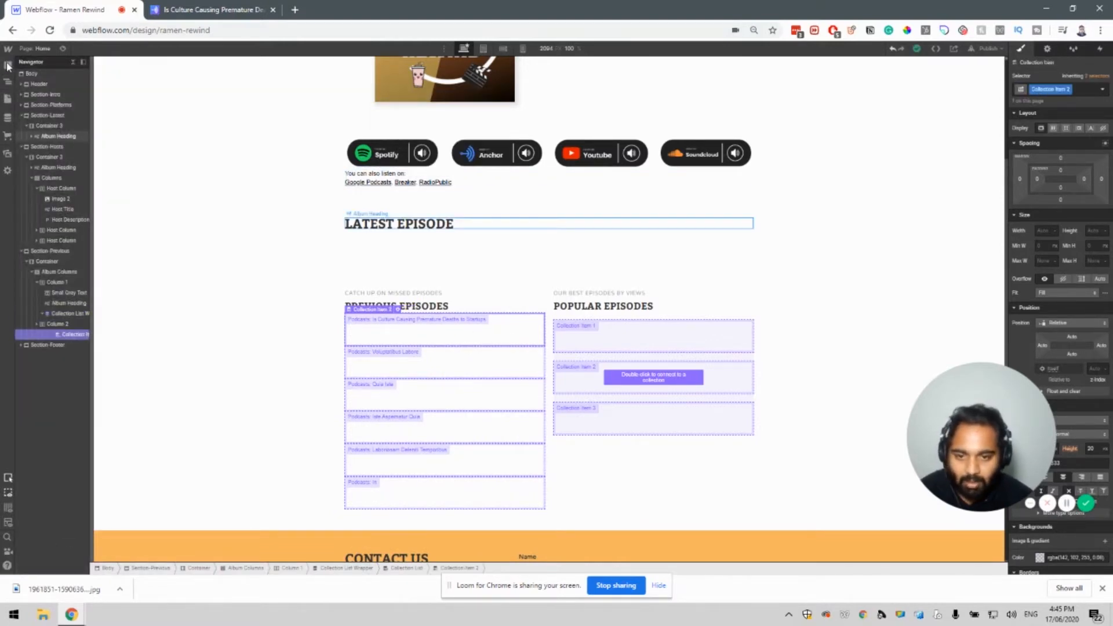
Place an Image in the first podcast item and bind it to the Podcasts Artwork field.
click(7, 65)
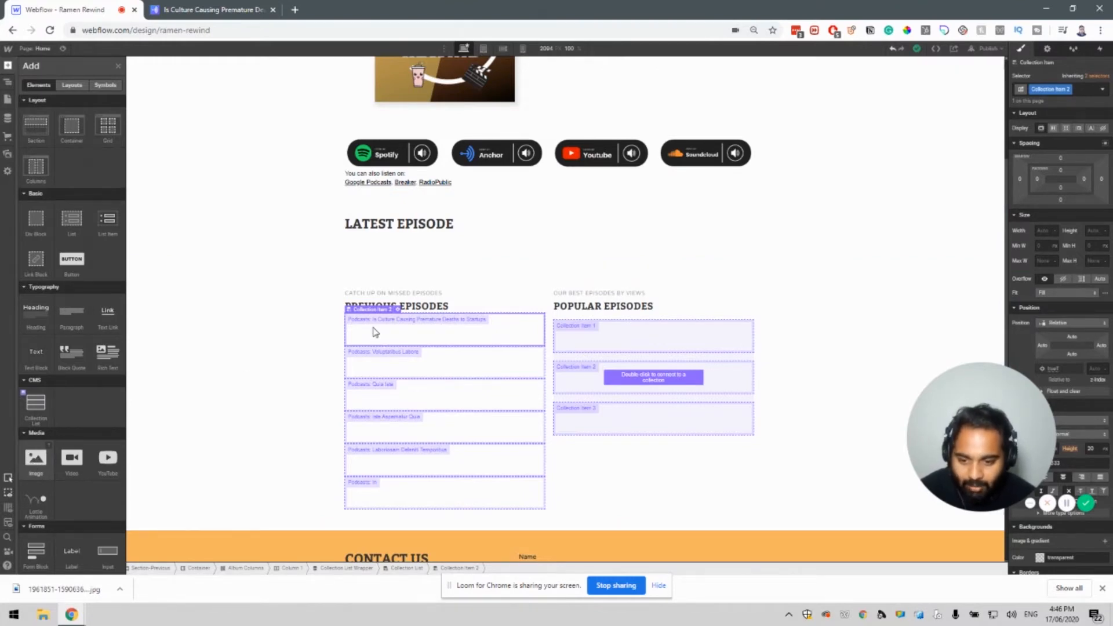
drag(376, 333, 366, 329)
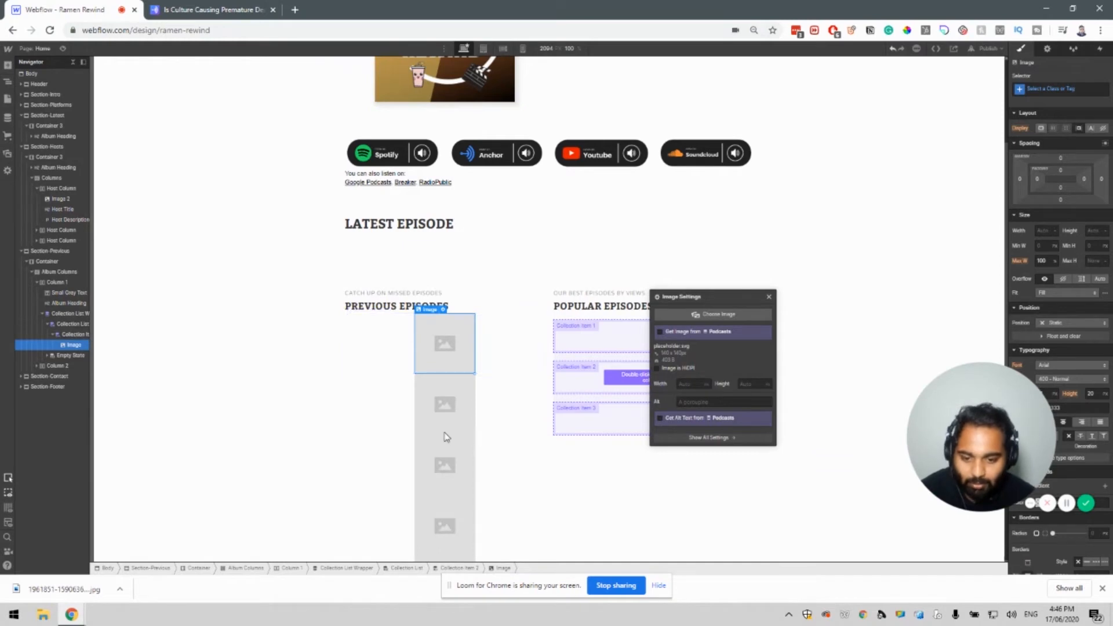
click(661, 332)
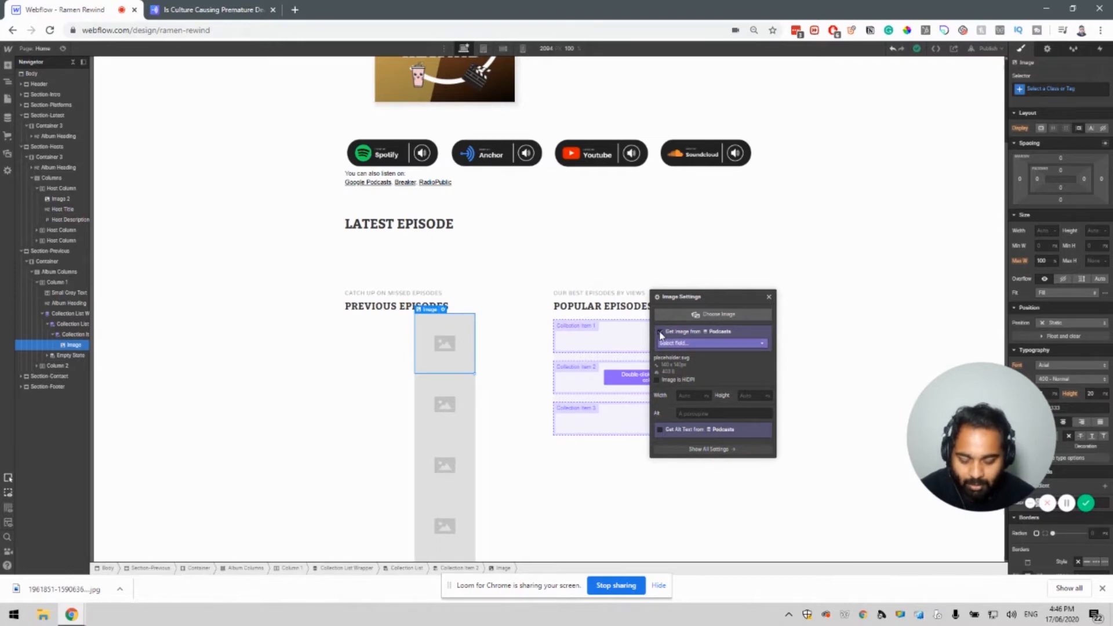
click(682, 342)
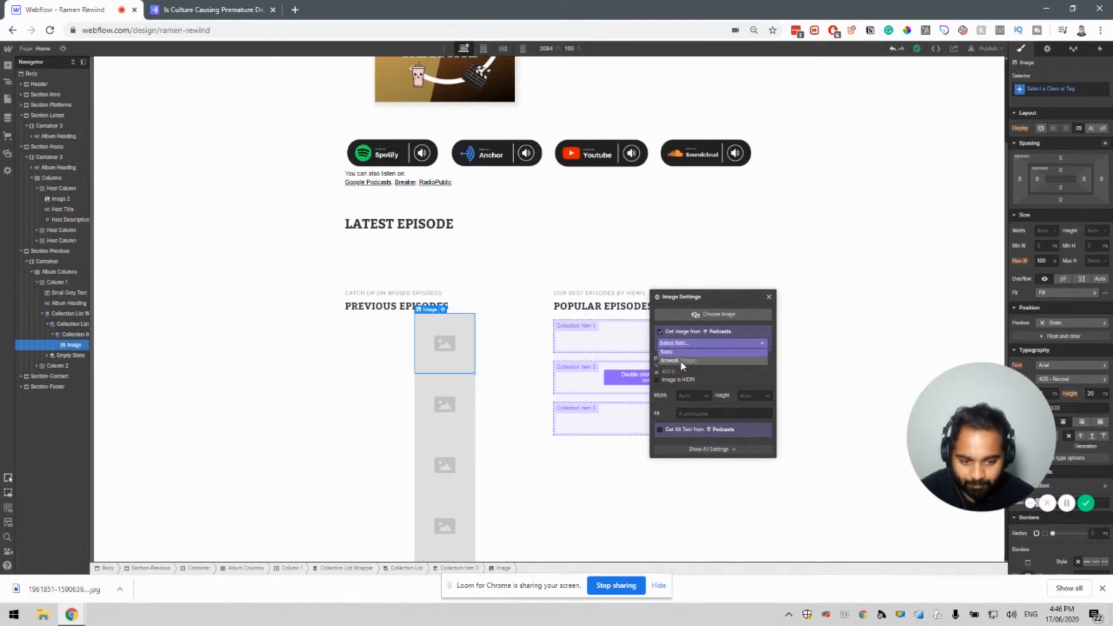
click(673, 361)
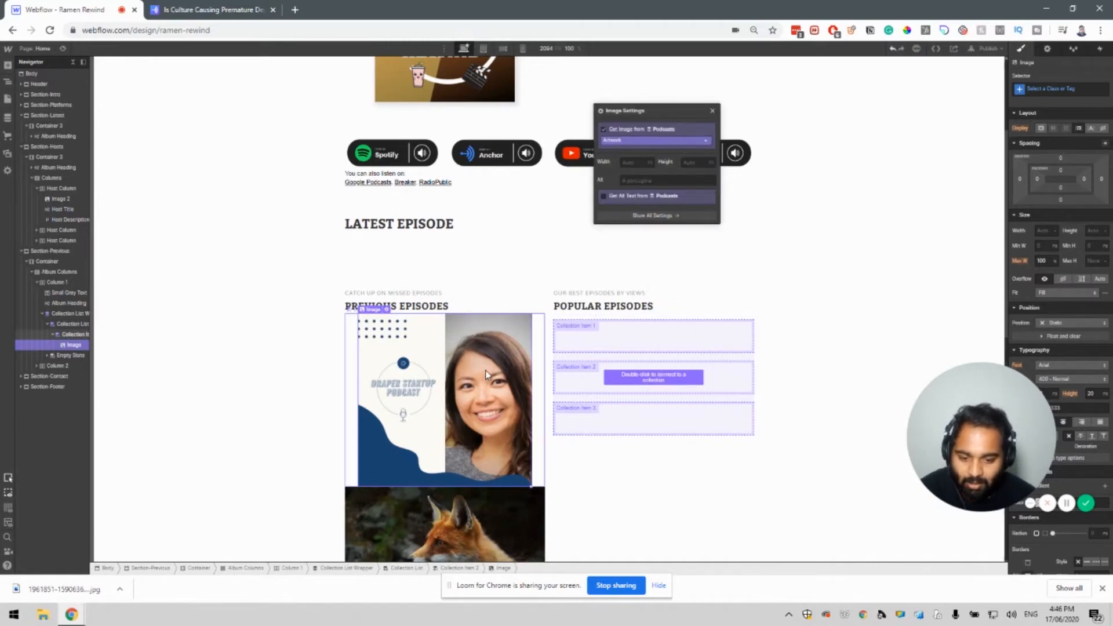
scroll(484, 380, down, 6)
scroll(490, 374, down, 2)
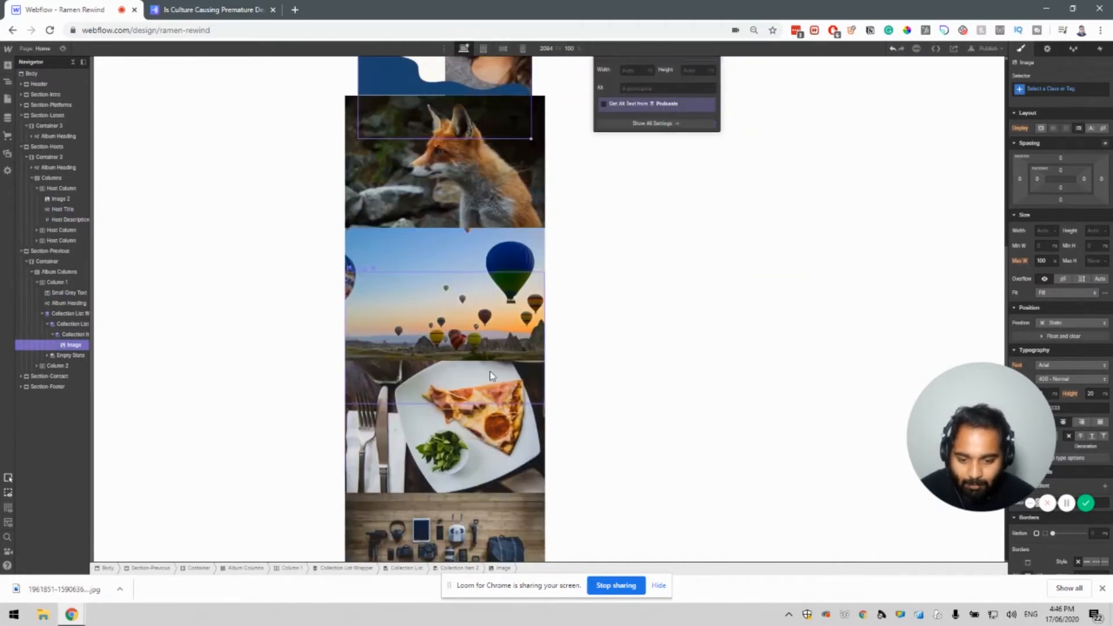
scroll(490, 353, up, 3)
scroll(490, 350, up, 3)
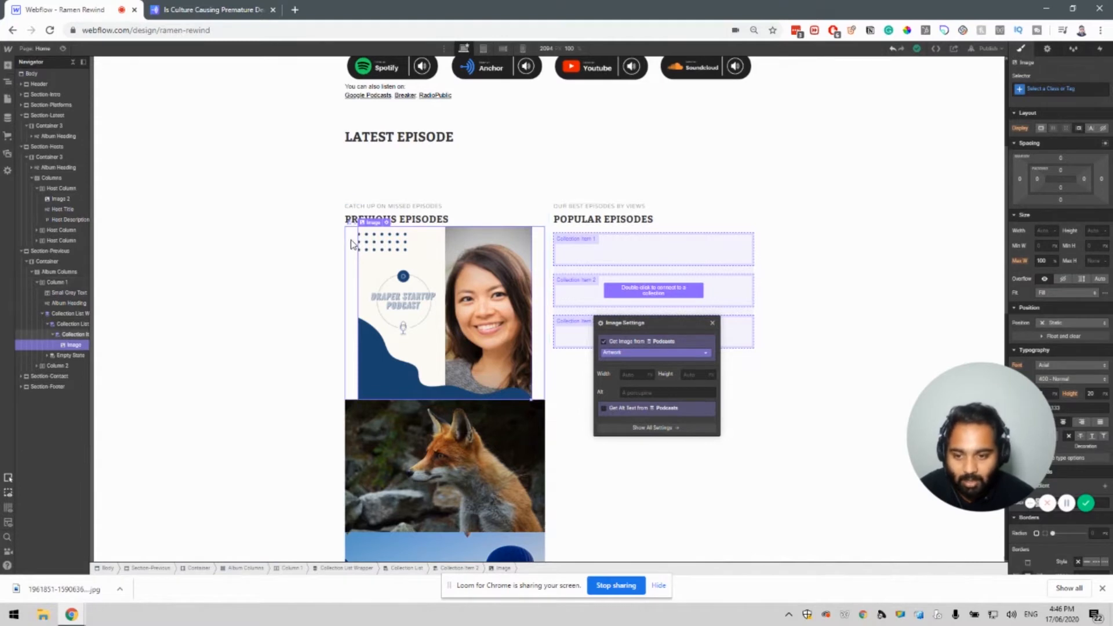
click(354, 273)
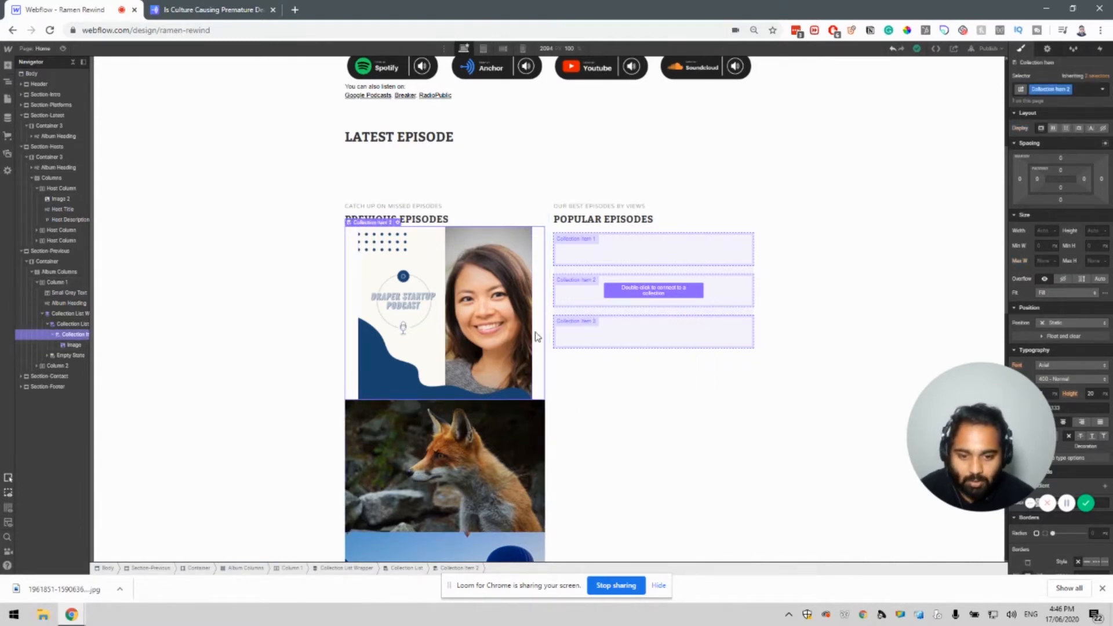
click(7, 66)
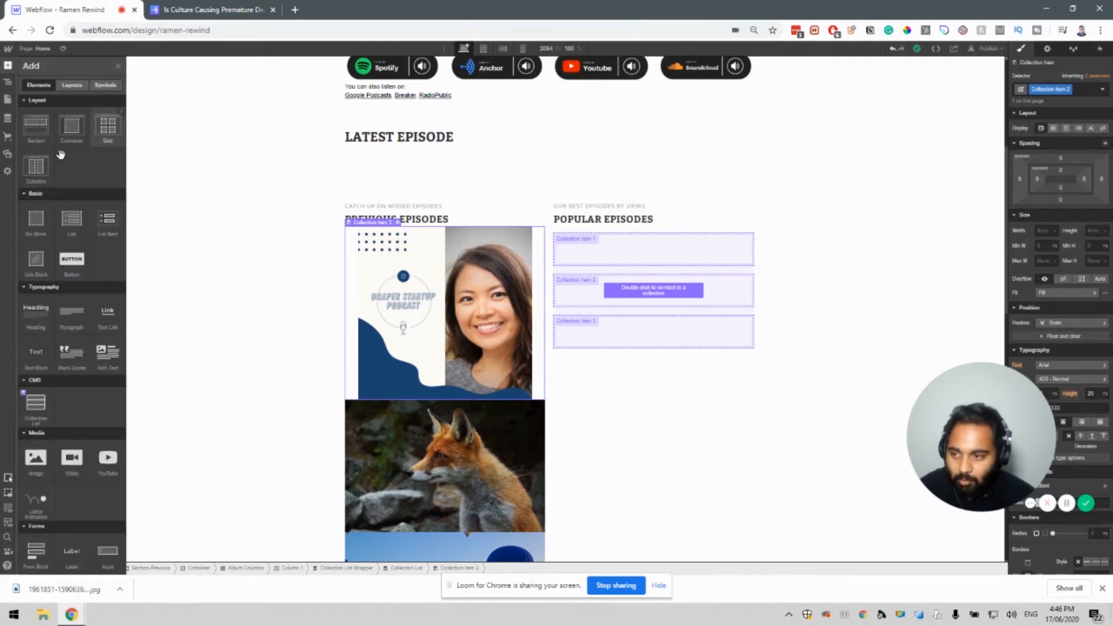
Add a two-column row to the podcast item and move the artwork into its first column.
mouse_move(542, 242)
mouse_down()
mouse_move(520, 232)
mouse_move(525, 242)
mouse_up()
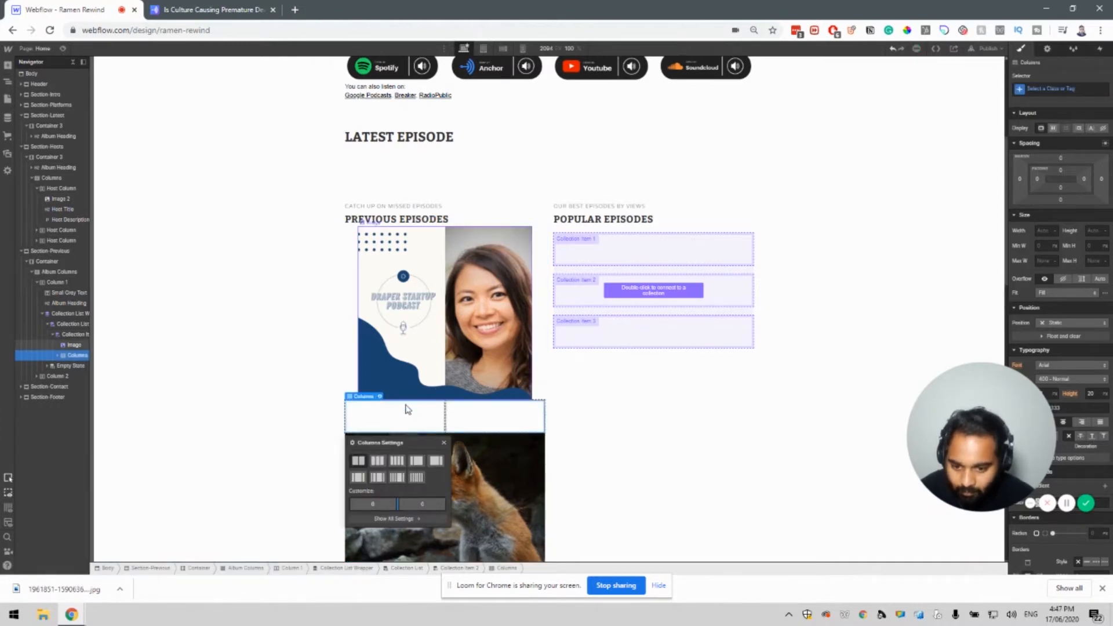
drag(392, 418, 430, 368)
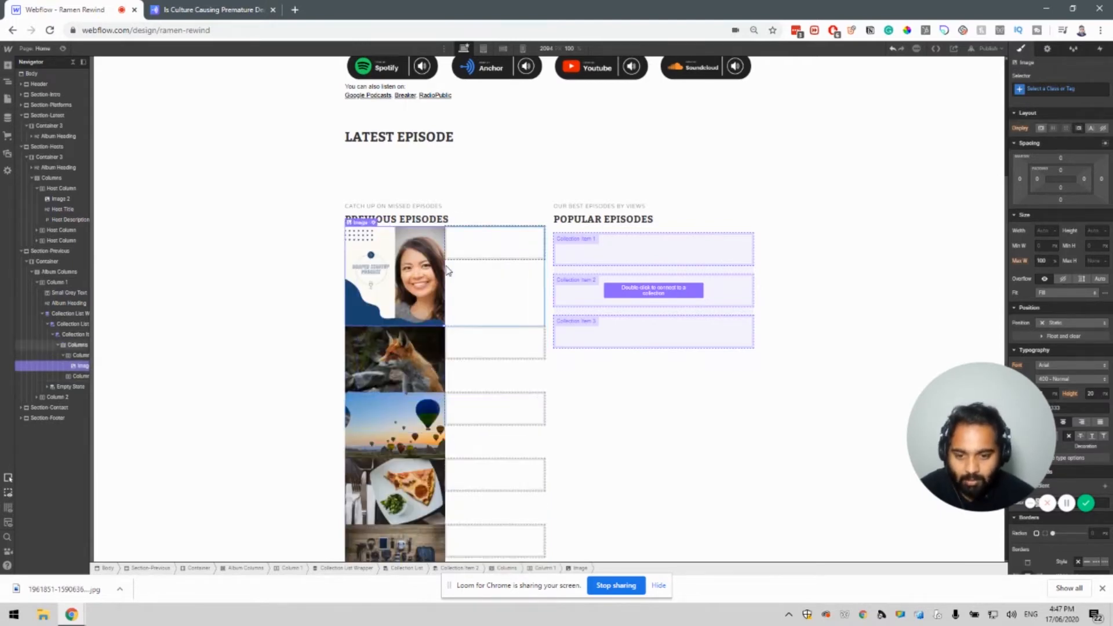
click(500, 300)
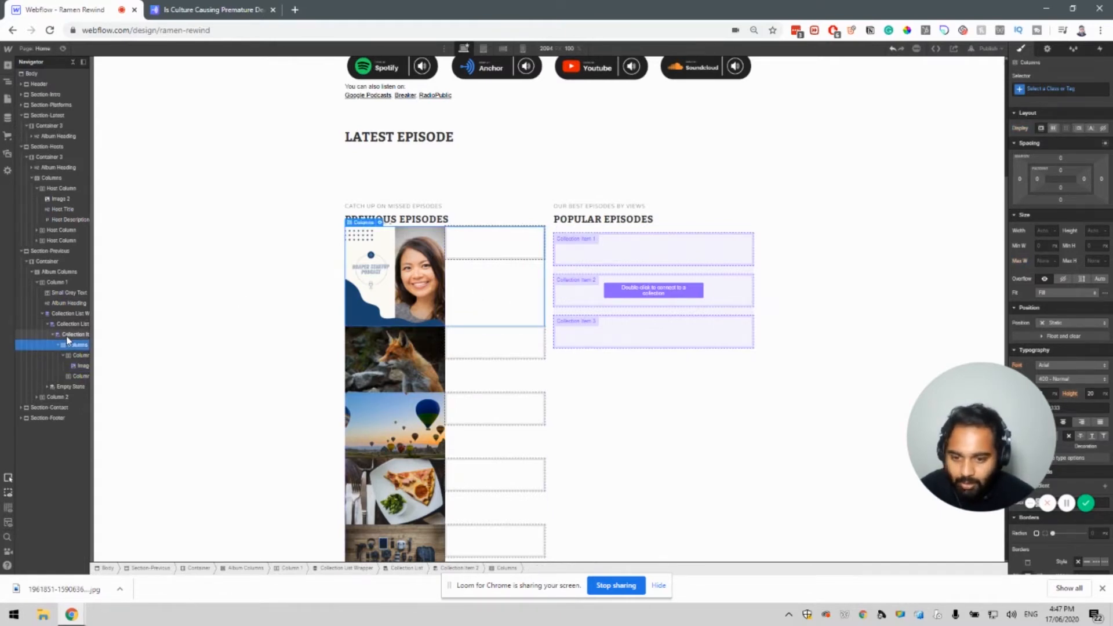
Give the podcast item 10 px top and bottom padding.
click(1062, 171)
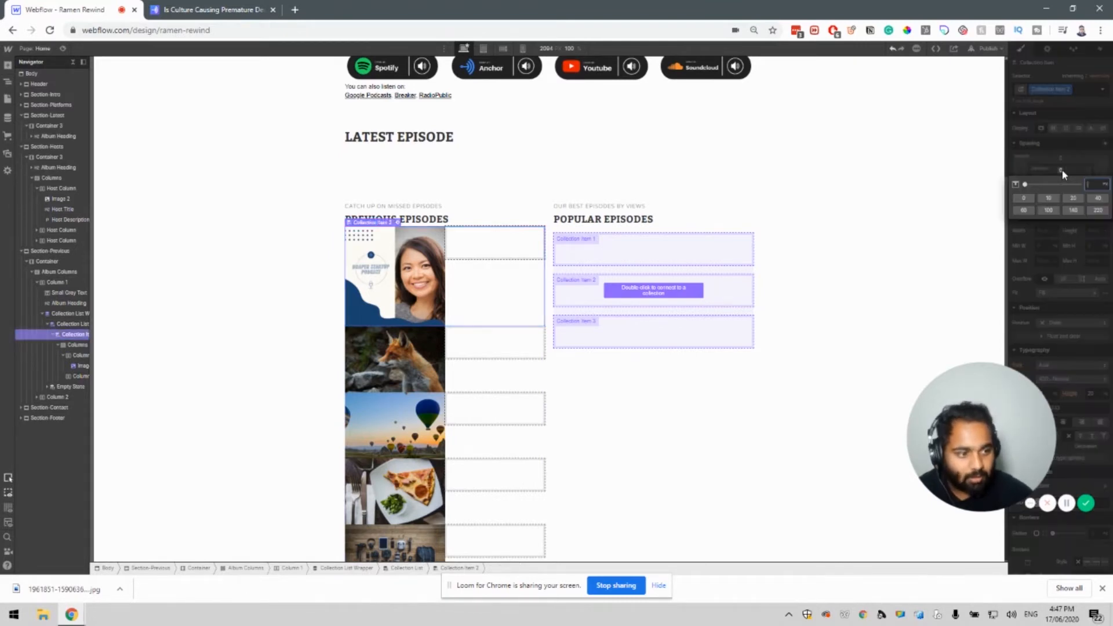
text(10)
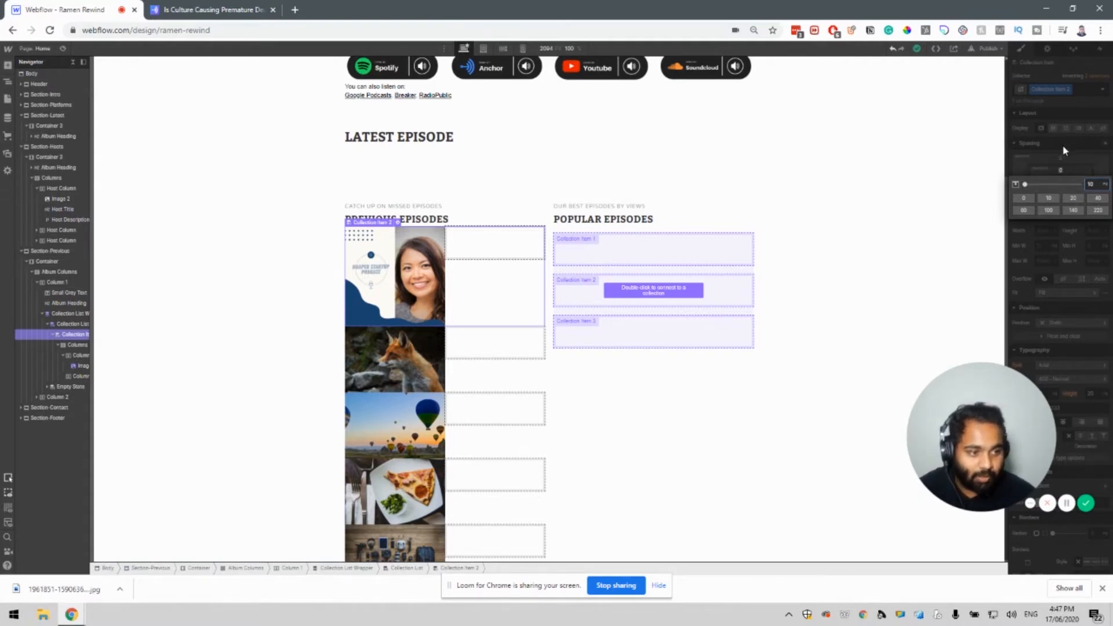
click(1051, 149)
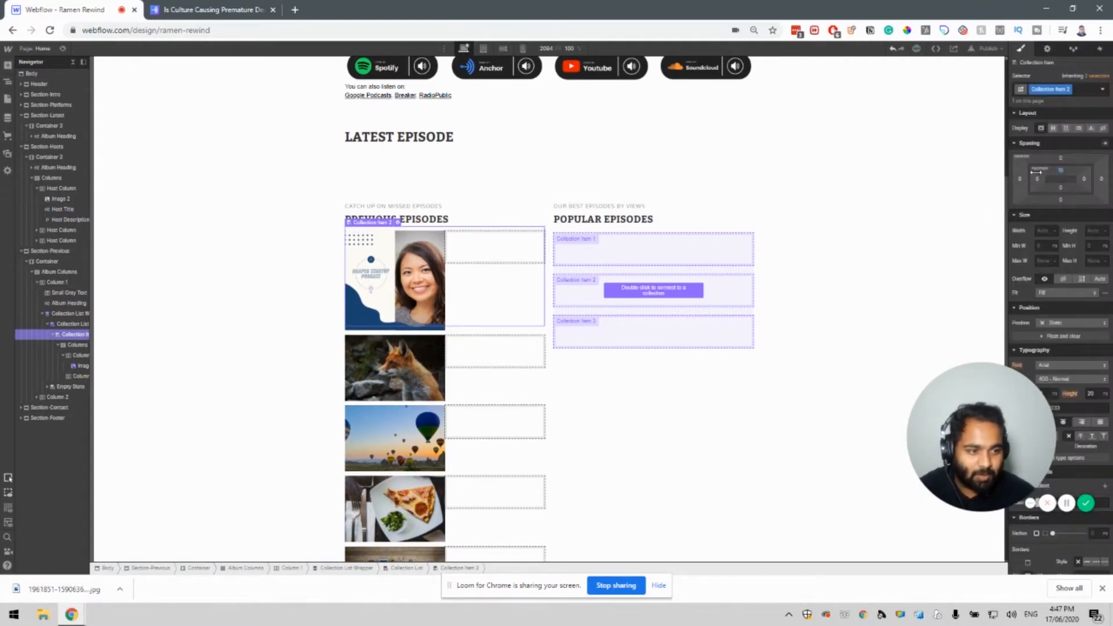
click(1062, 189)
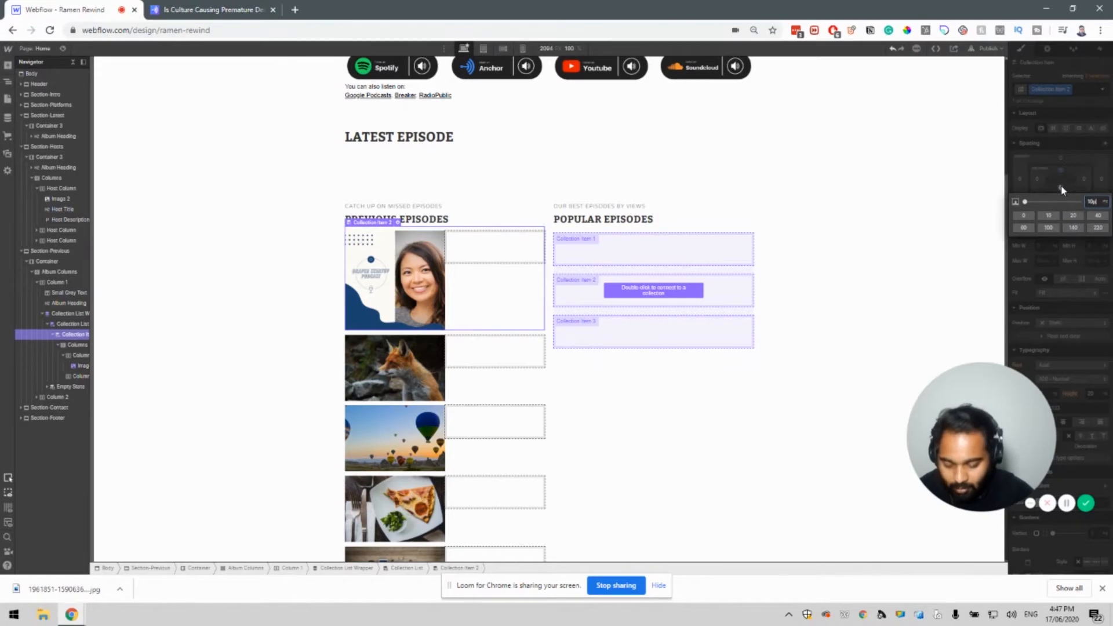
text(10px)
key(Return)
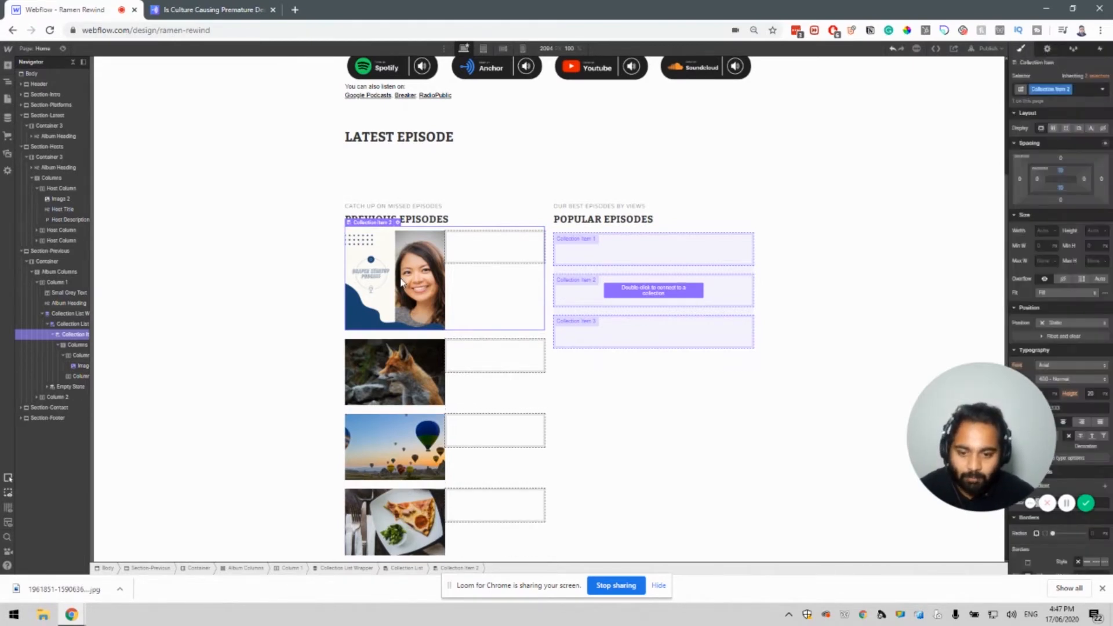
Limit the artwork image to a maximum width of 80, then select the empty second column.
click(402, 283)
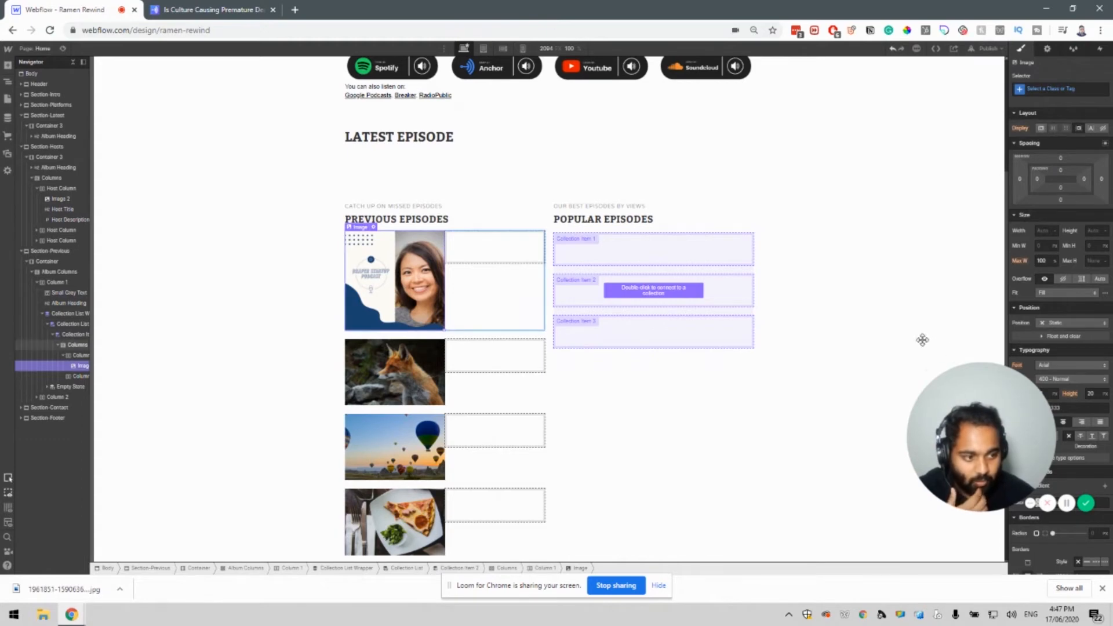
click(1045, 262)
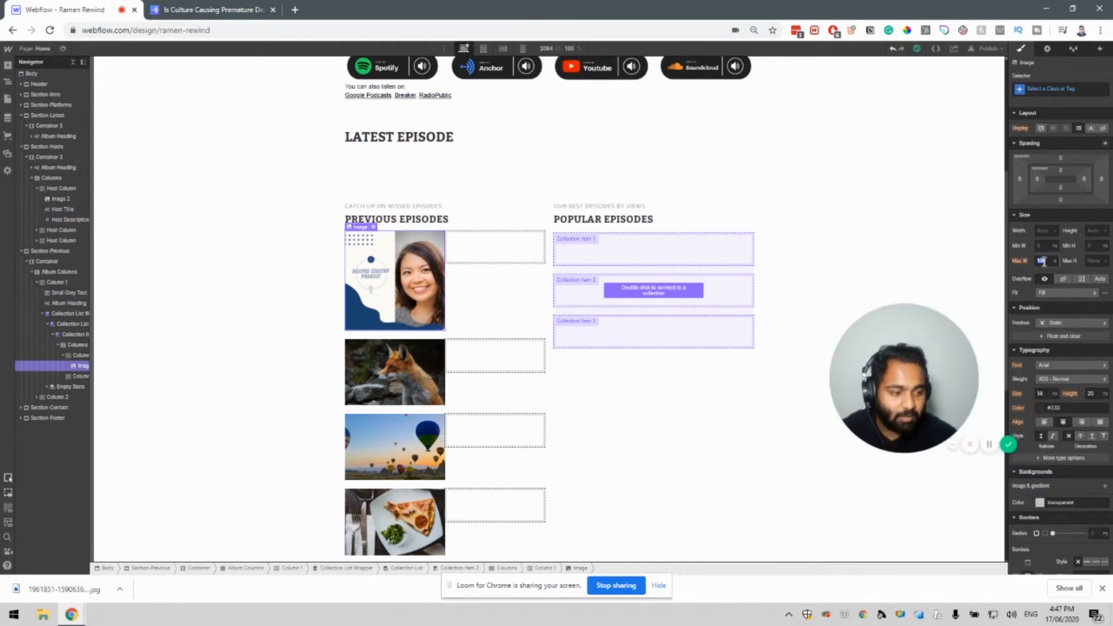
text(80)
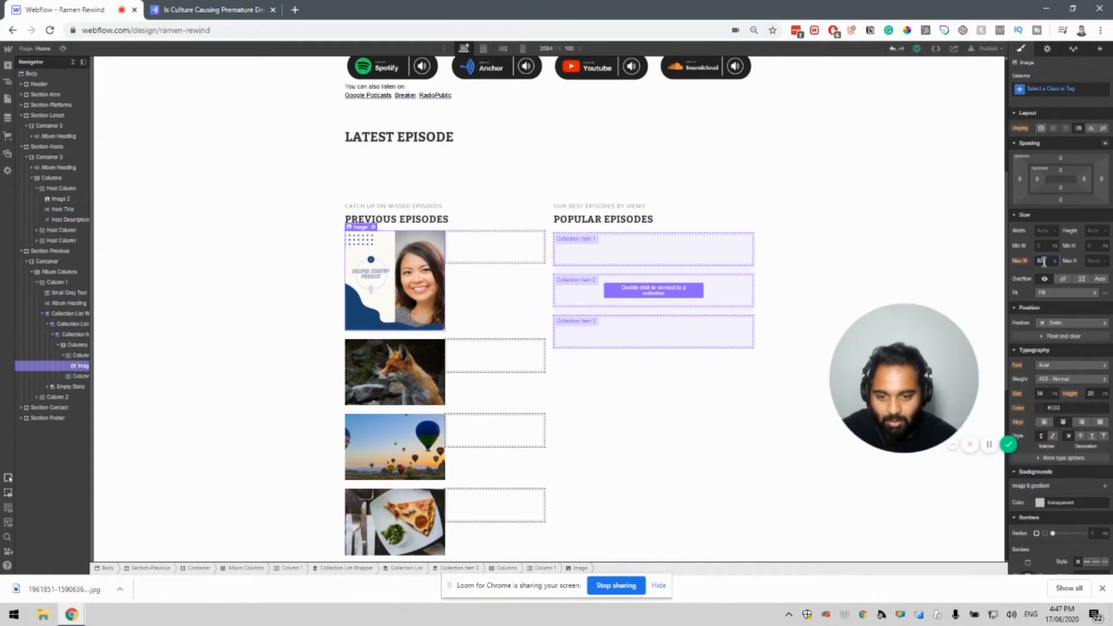
key(Return)
click(490, 255)
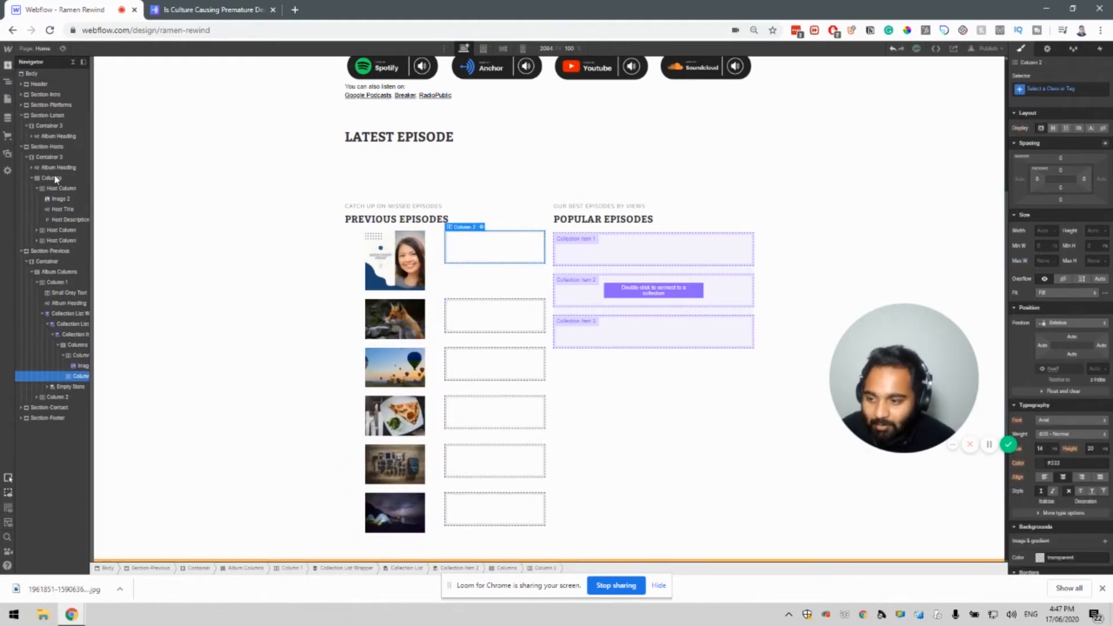
key(a)
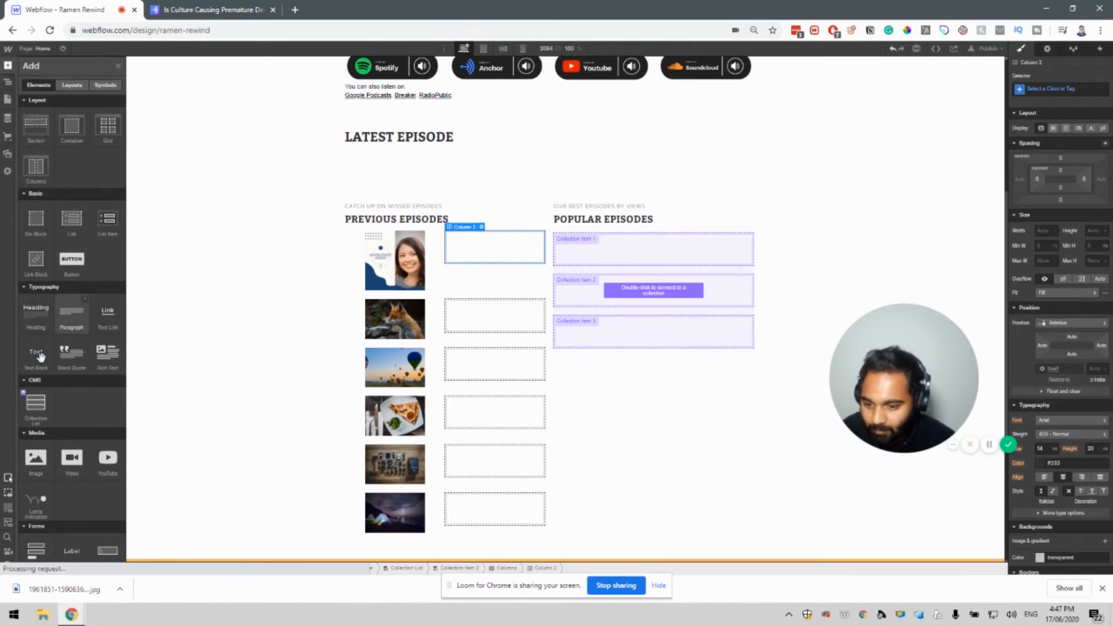
Add a Text Block to the second column bound to the Podcasts Title field.
mouse_move(476, 255)
mouse_down()
mouse_move(484, 244)
mouse_move(519, 261)
mouse_move(488, 247)
mouse_up()
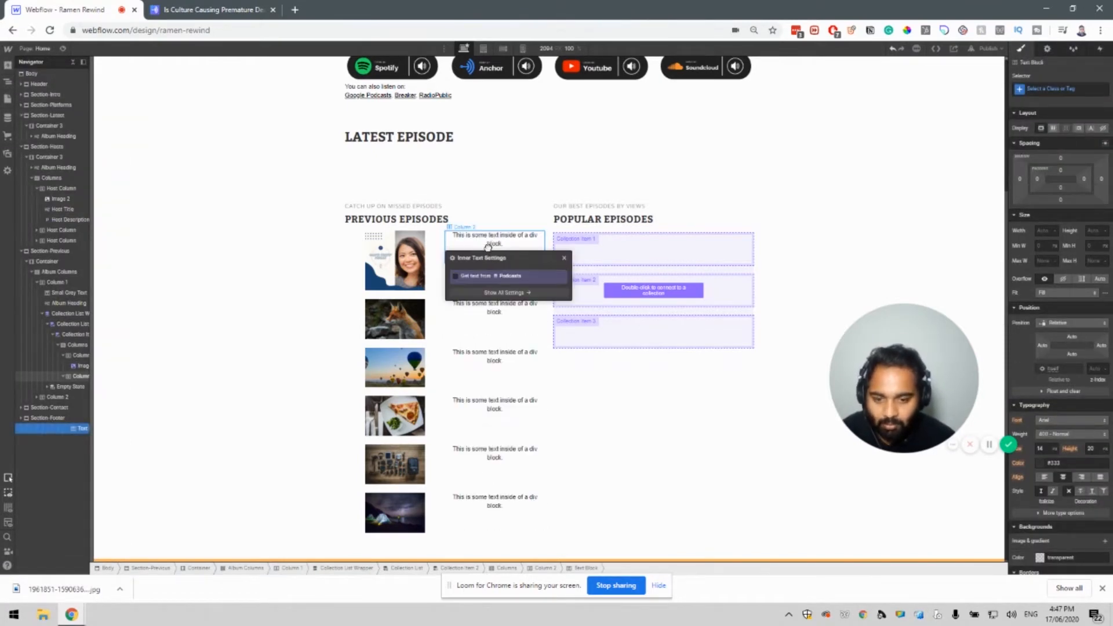
click(507, 277)
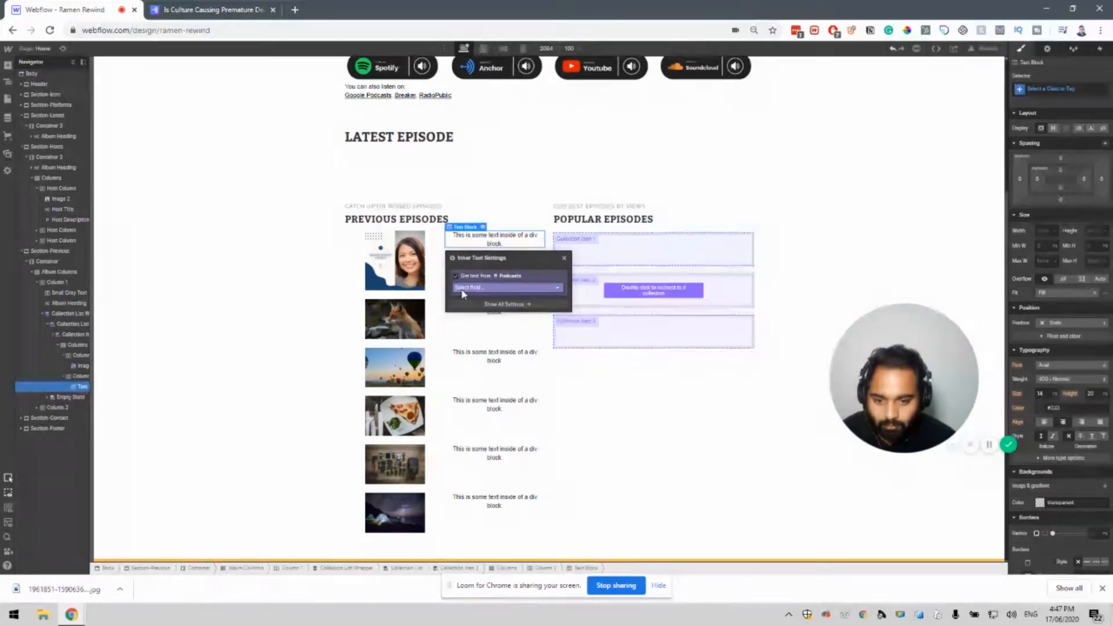
click(461, 288)
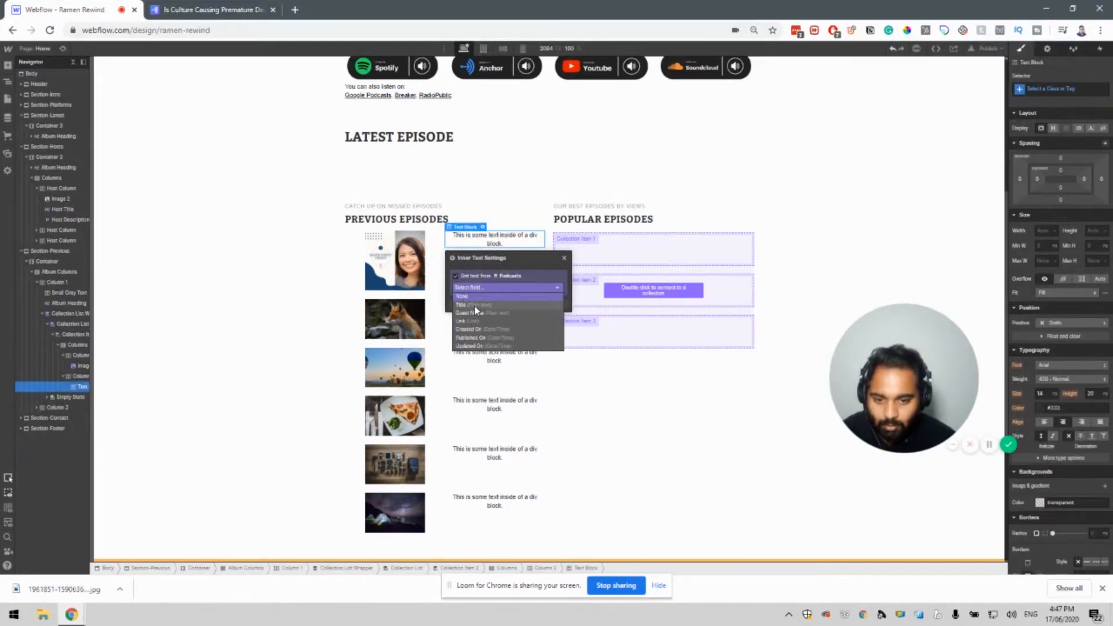
click(474, 305)
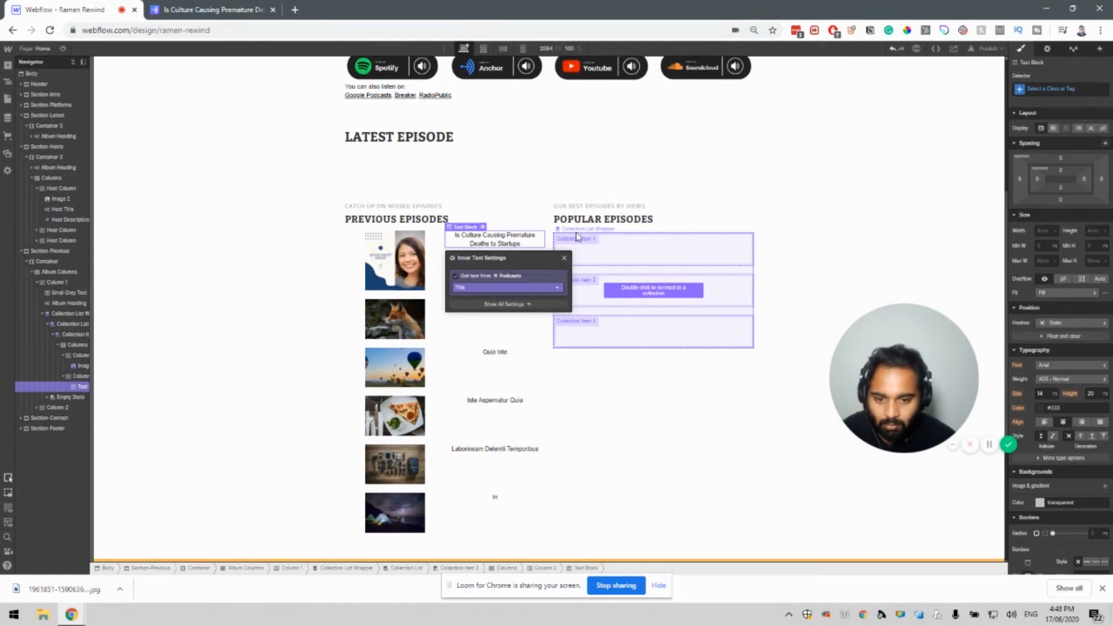
click(474, 432)
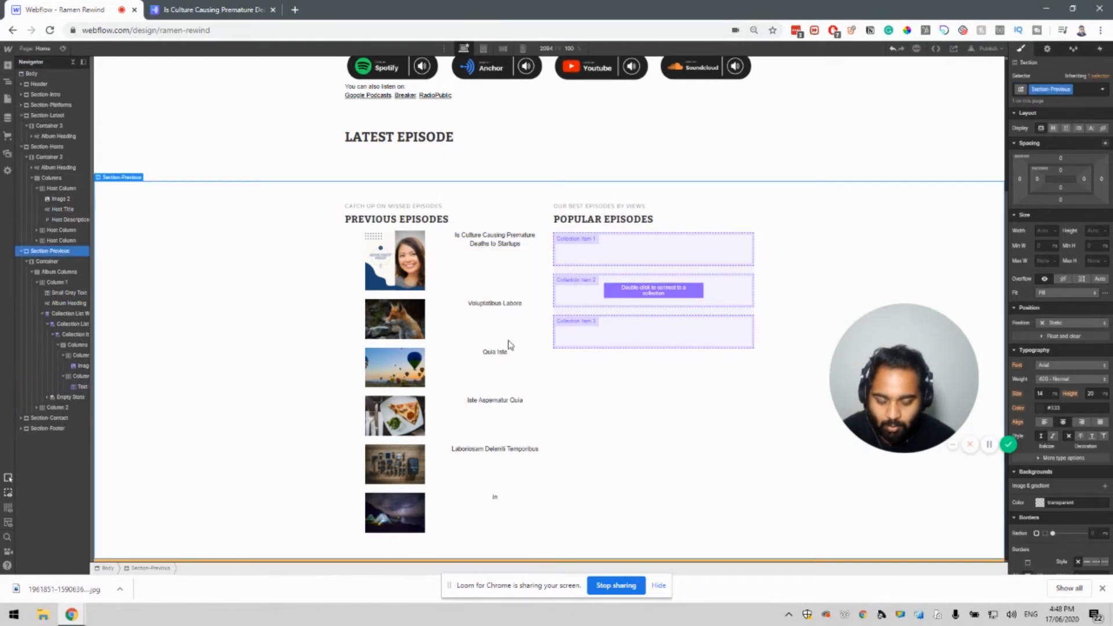
Duplicate the title text block and bind the copy to the Guest Name field.
click(484, 247)
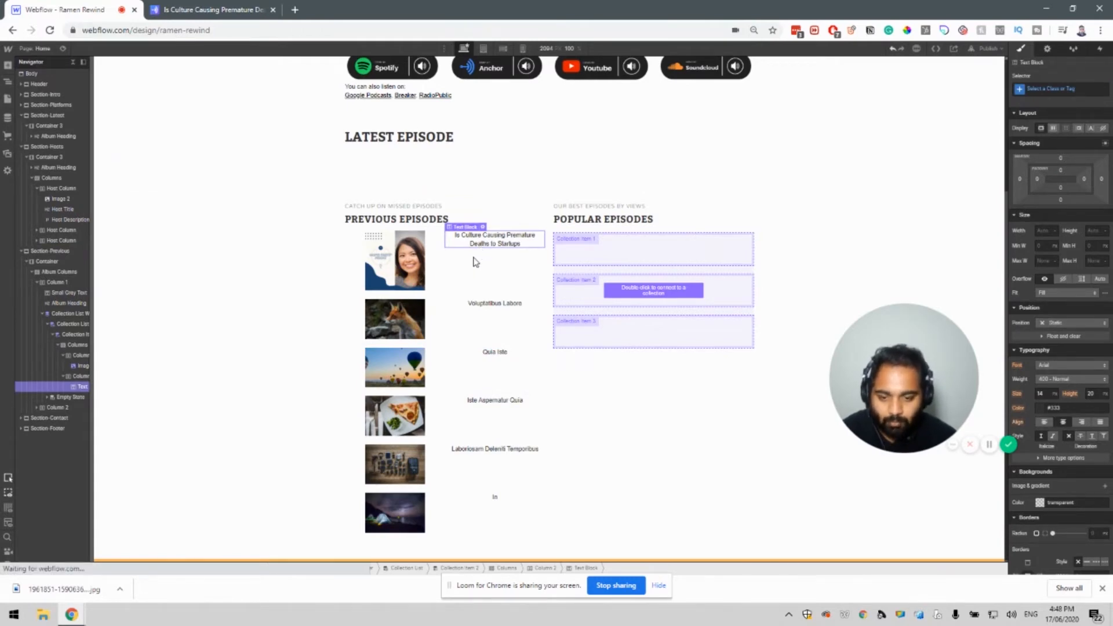
key(ctrl+d)
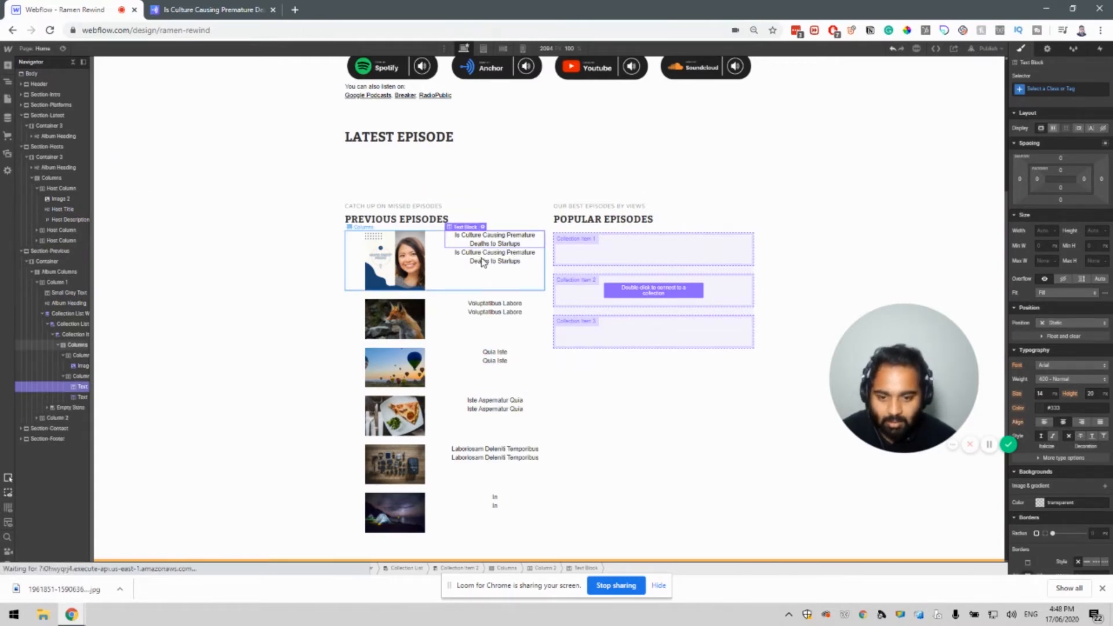
click(496, 253)
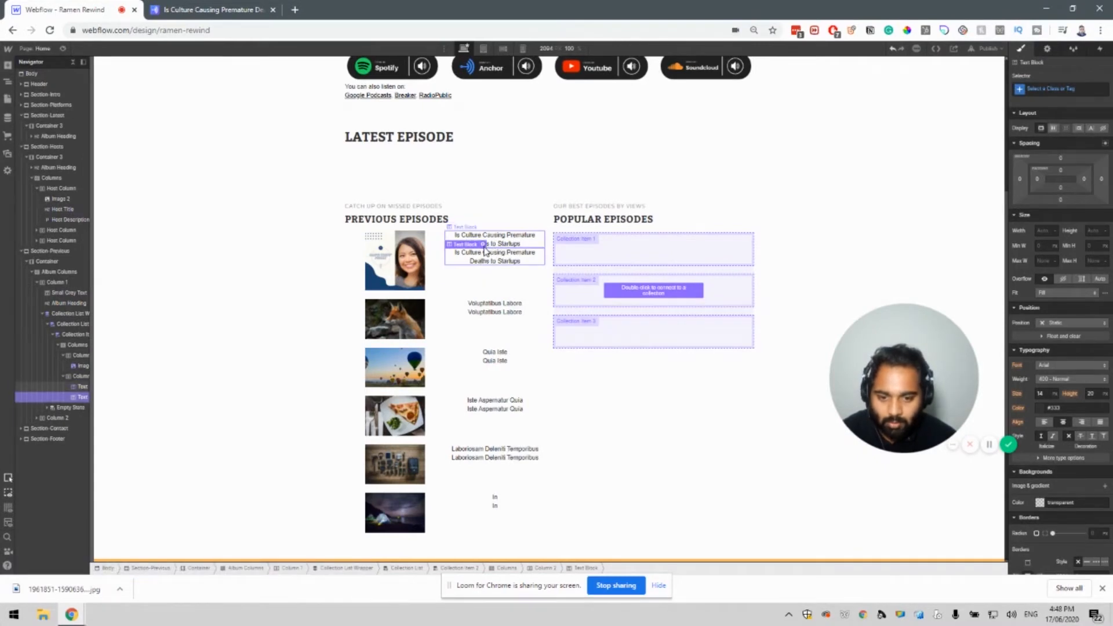
double_click(496, 254)
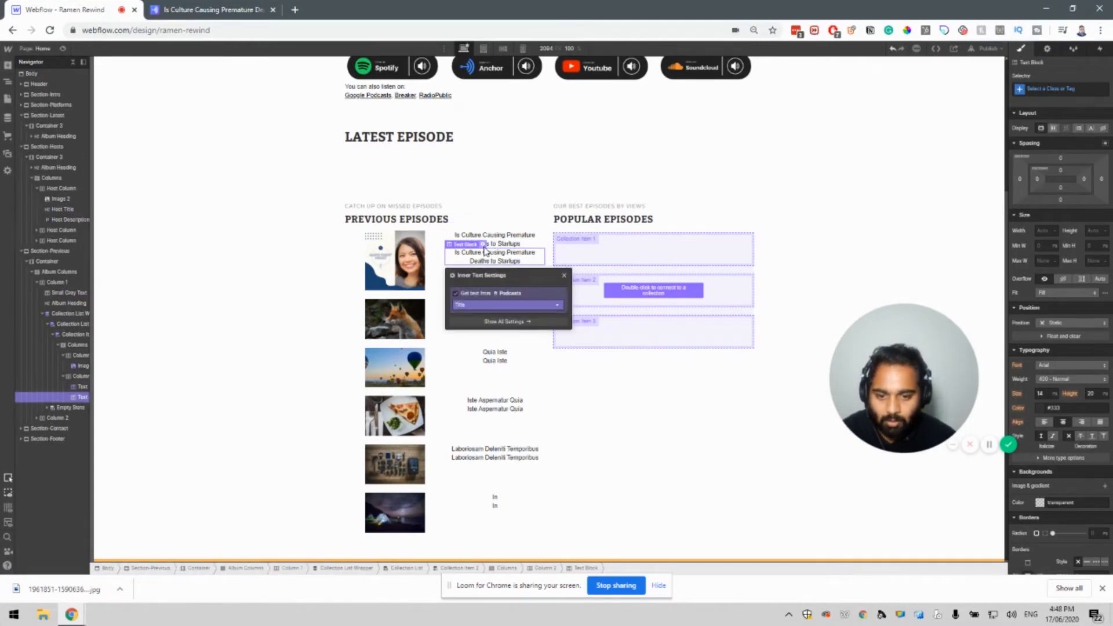
click(494, 307)
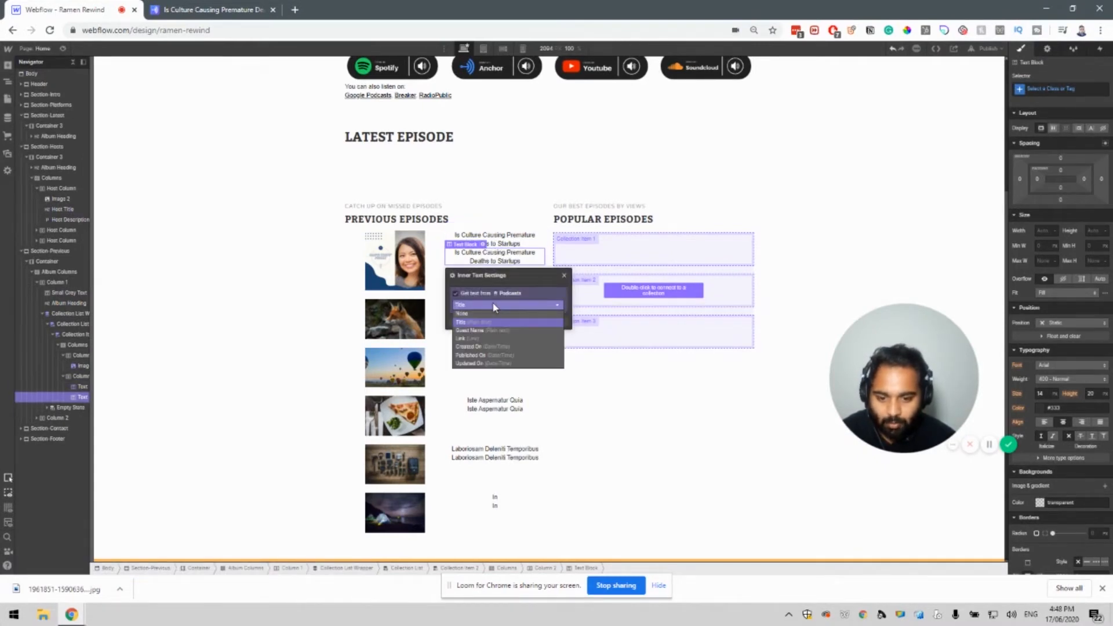
click(495, 334)
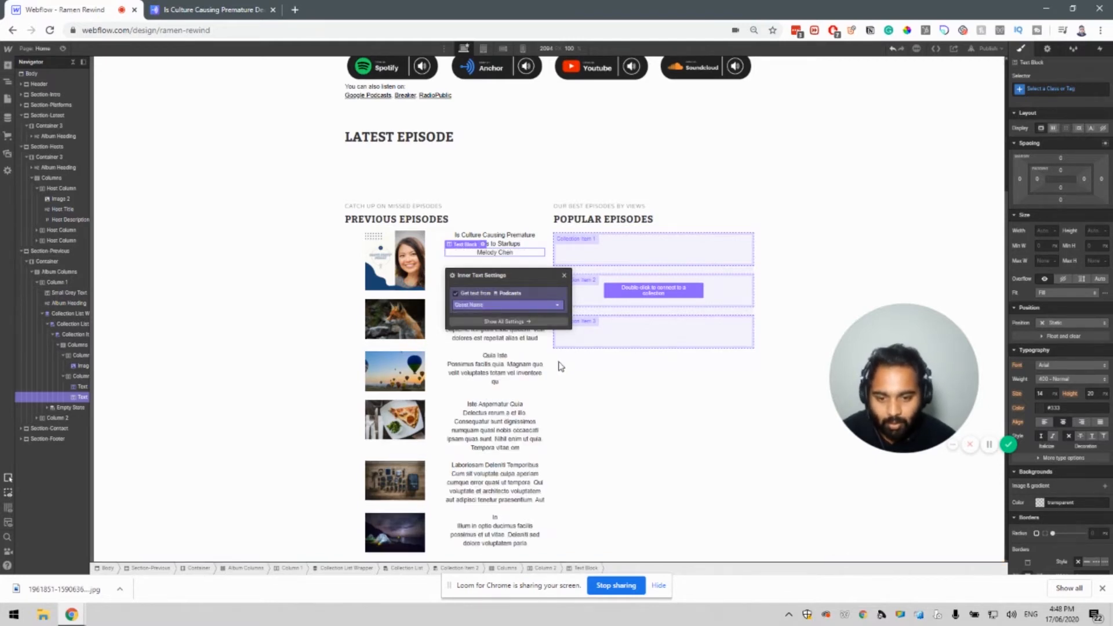
click(554, 363)
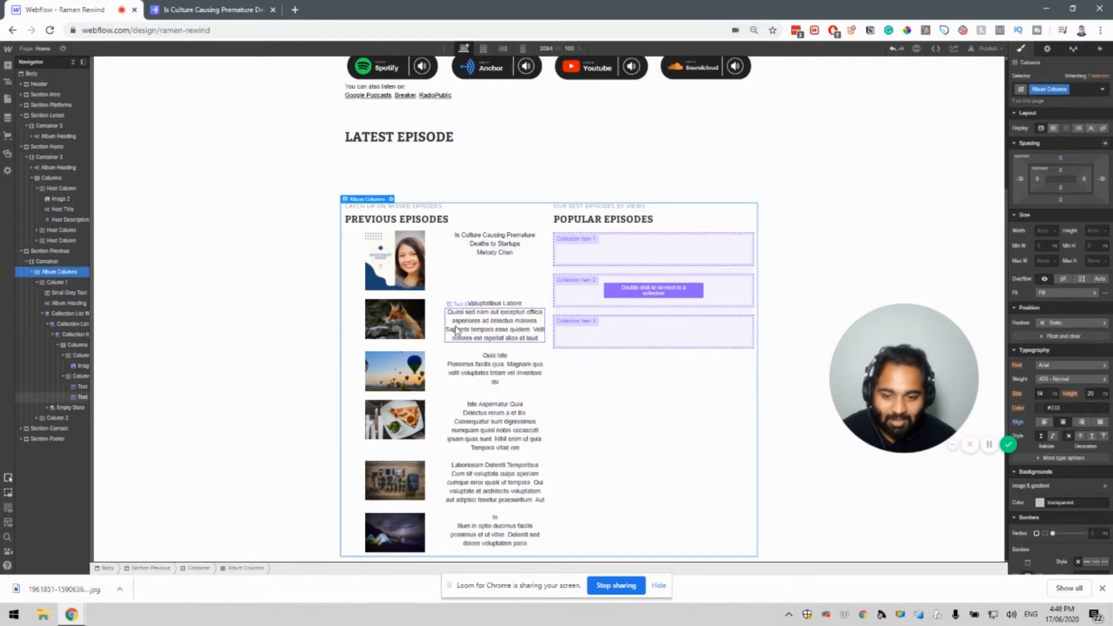
Make the episode titles left-aligned and bold (700).
click(468, 245)
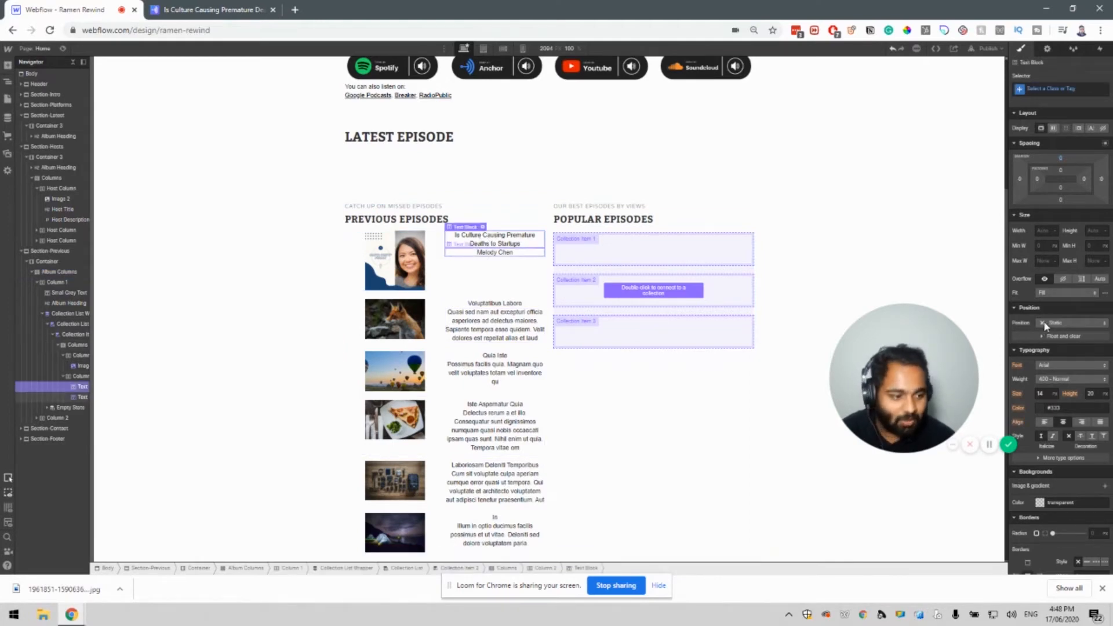
click(1045, 422)
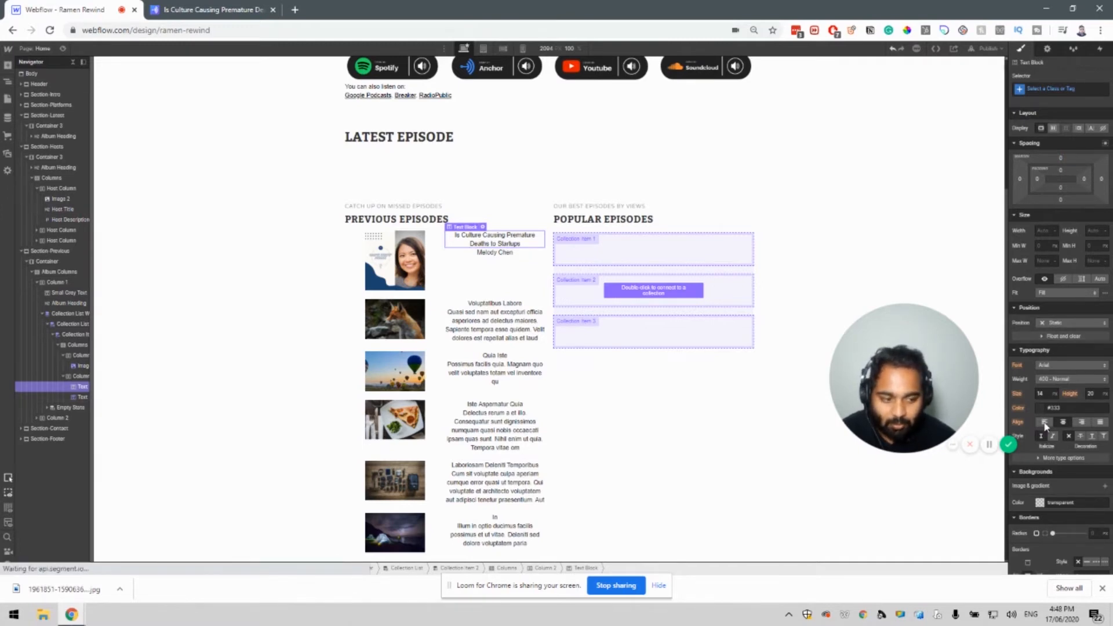
click(1045, 423)
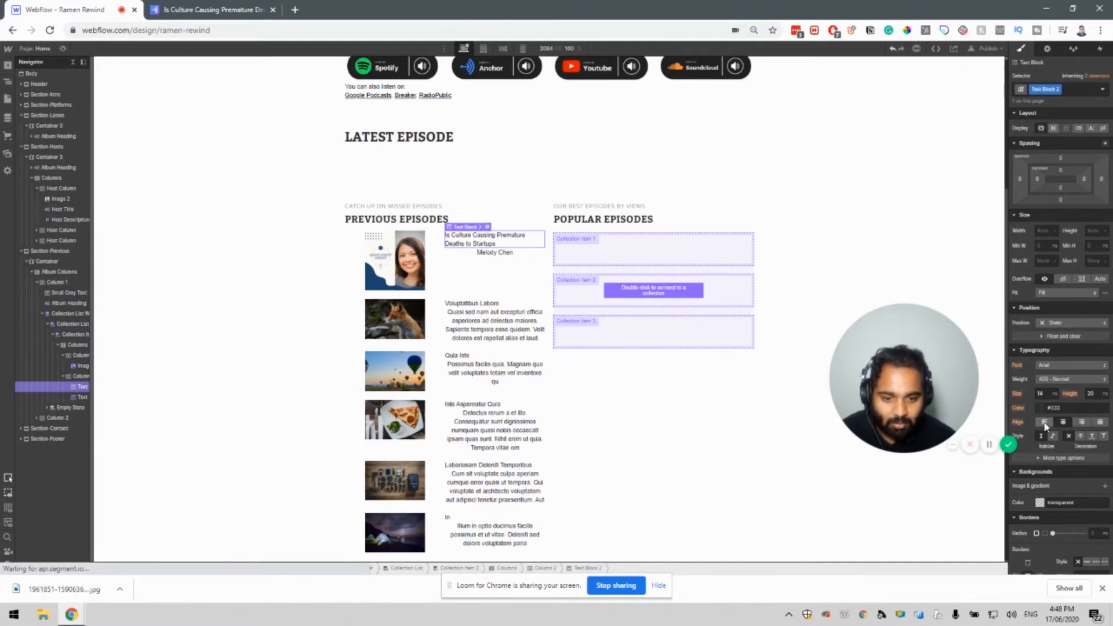
click(1061, 385)
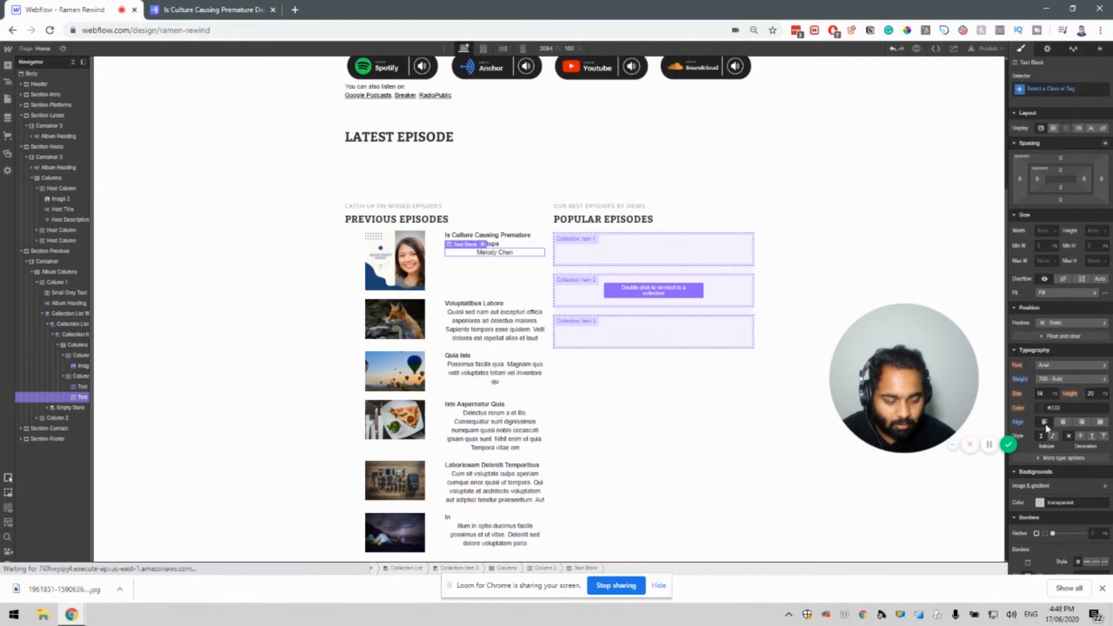
click(505, 258)
Duplicate the guest name text block and open the copy's field binding settings.
click(506, 257)
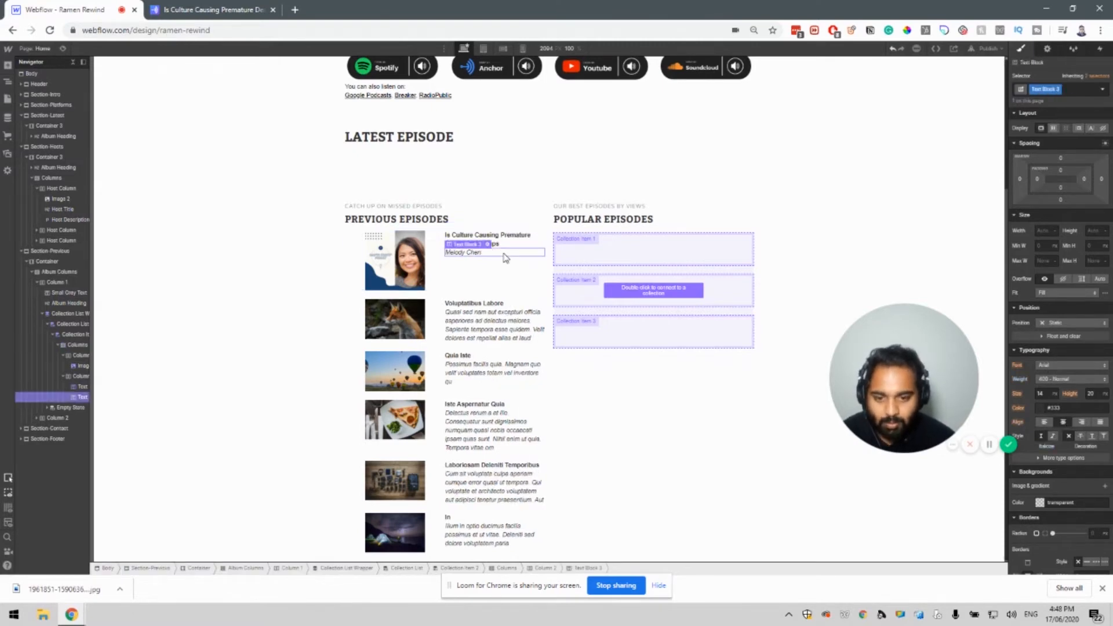
key(ctrl+v)
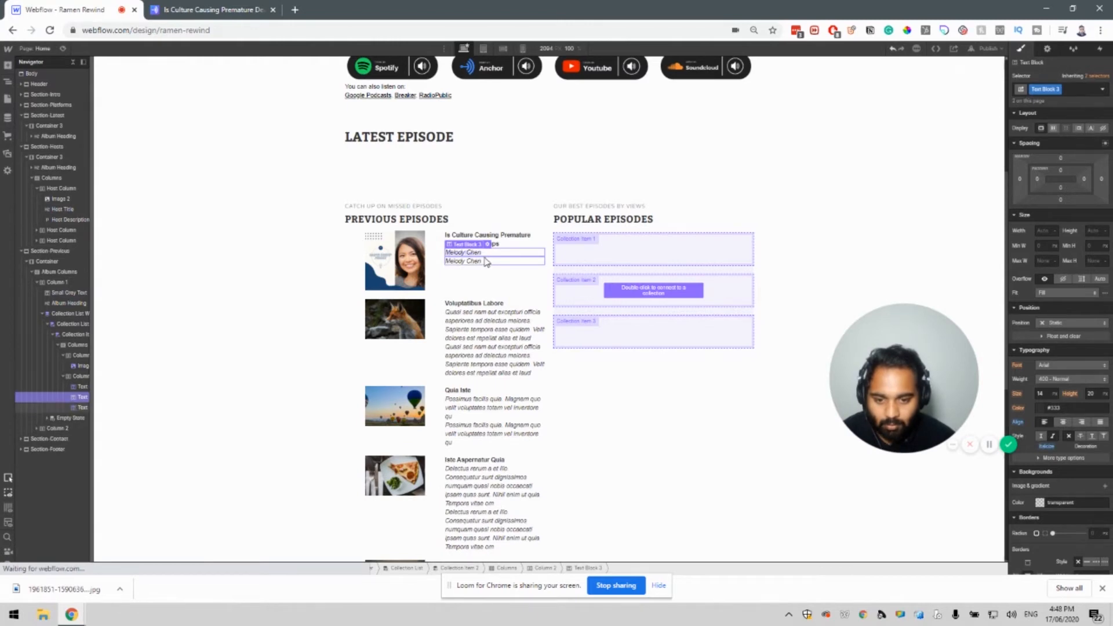
click(481, 262)
click(488, 253)
click(488, 306)
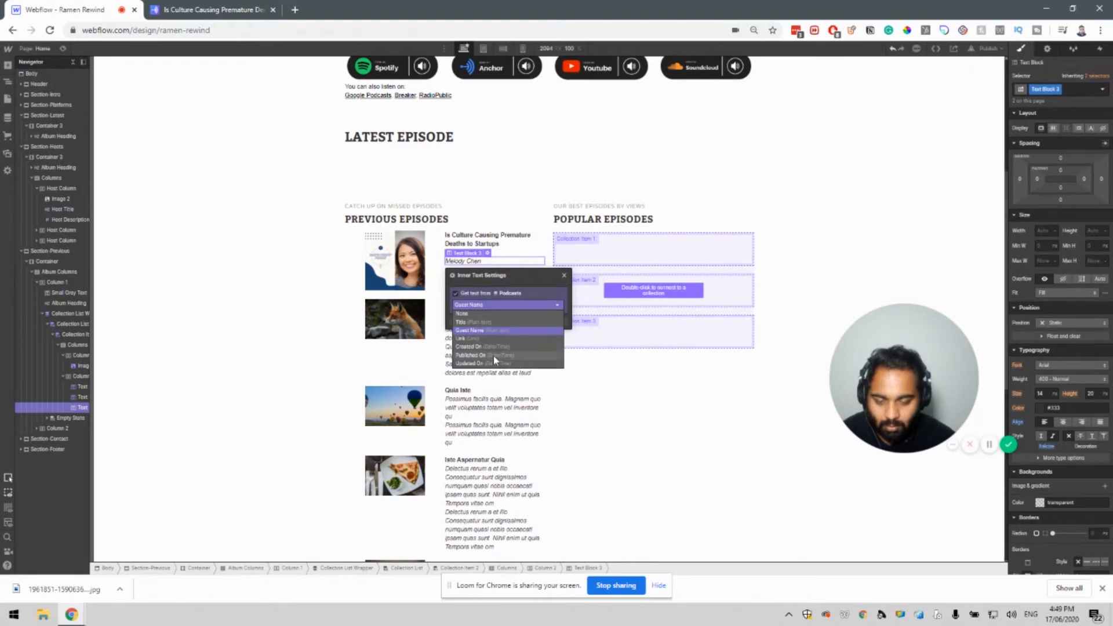
click(490, 266)
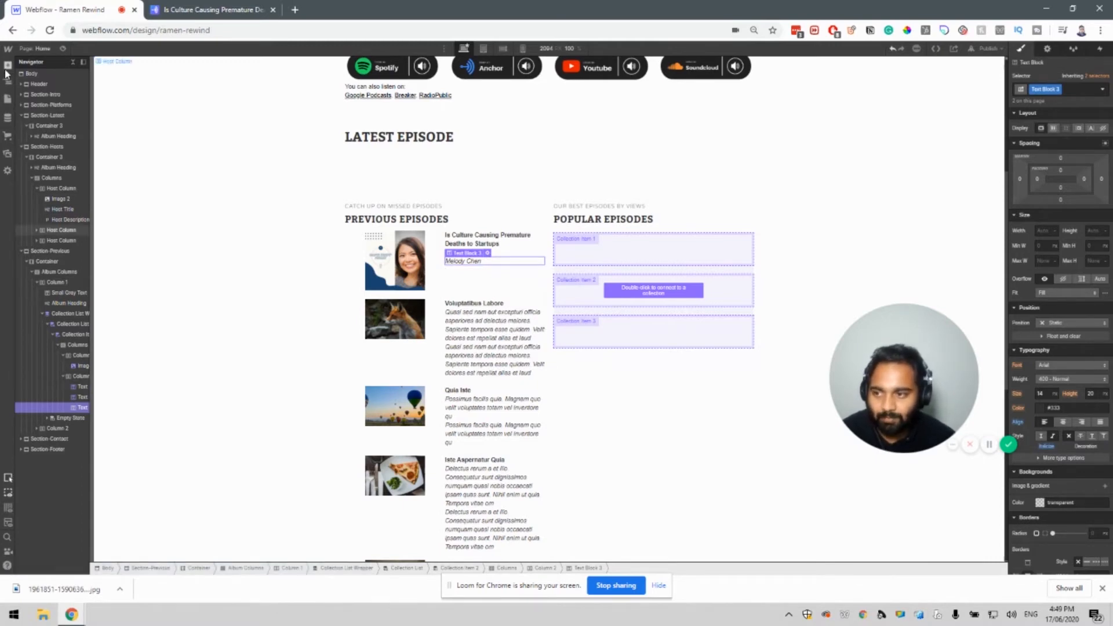
click(7, 67)
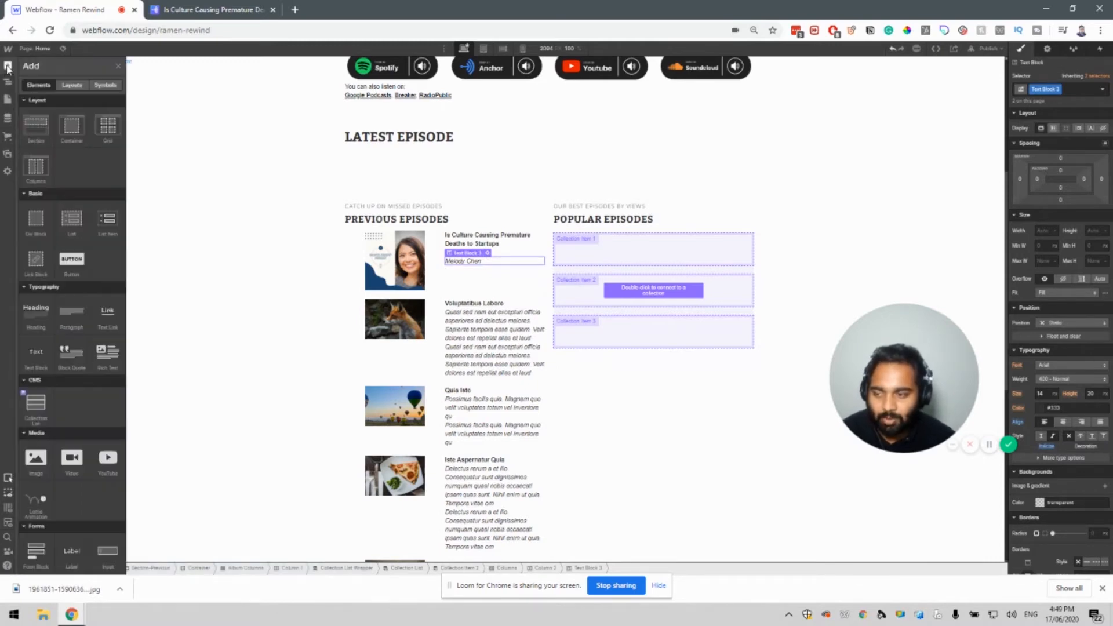
Close and reopen the Add Elements panel.
click(70, 357)
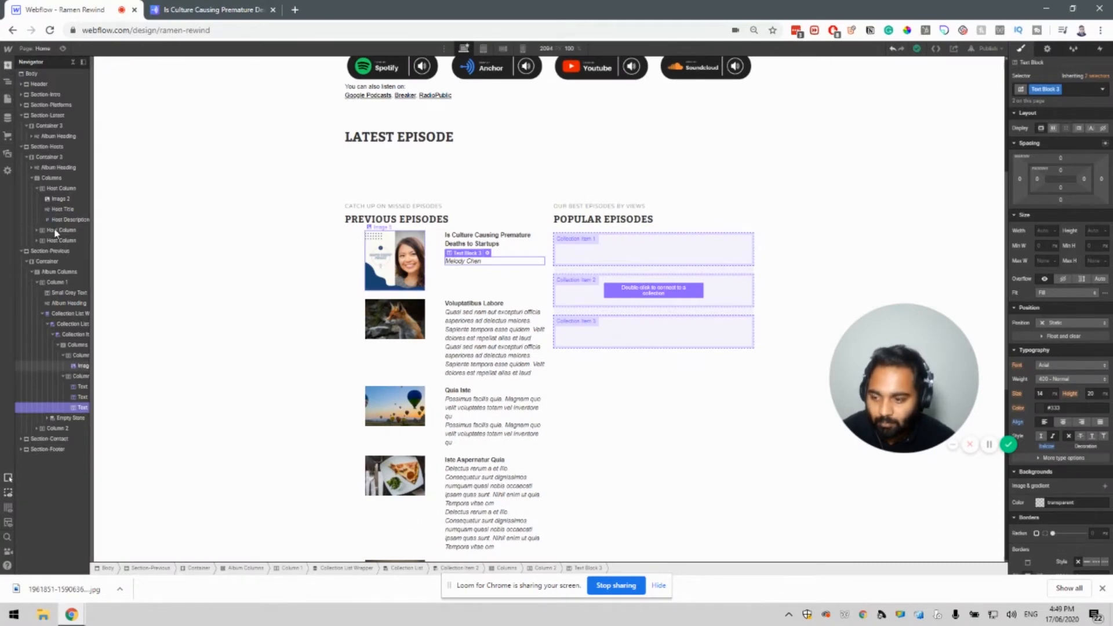
key(a)
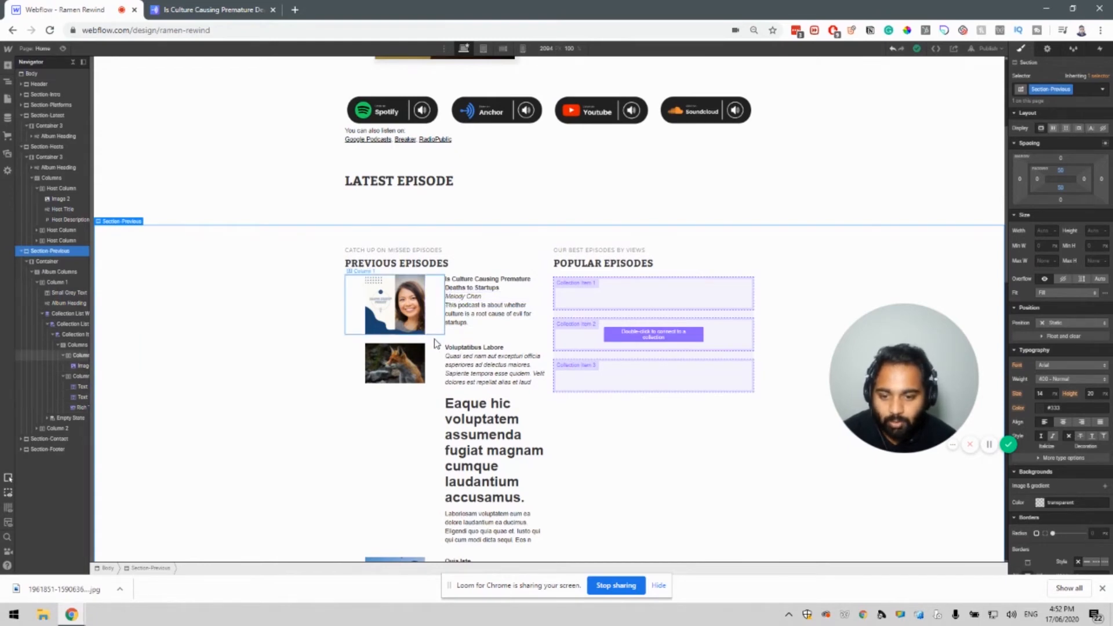
Turn on Limit items for the Previous Episodes list wrapper, showing 2 items from item 1.
click(405, 336)
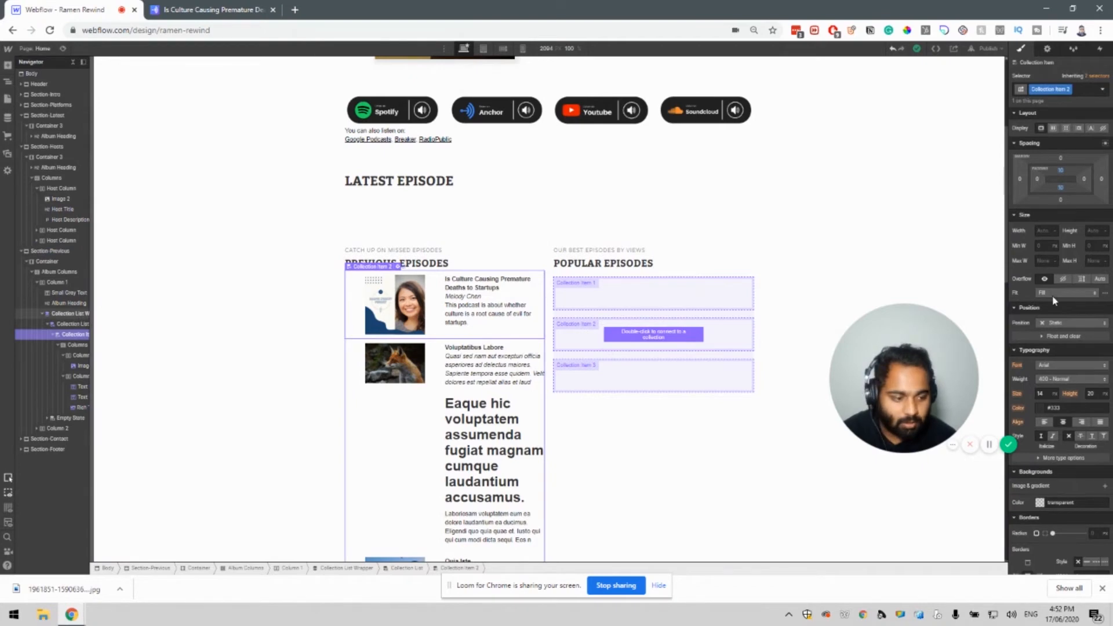
click(1045, 51)
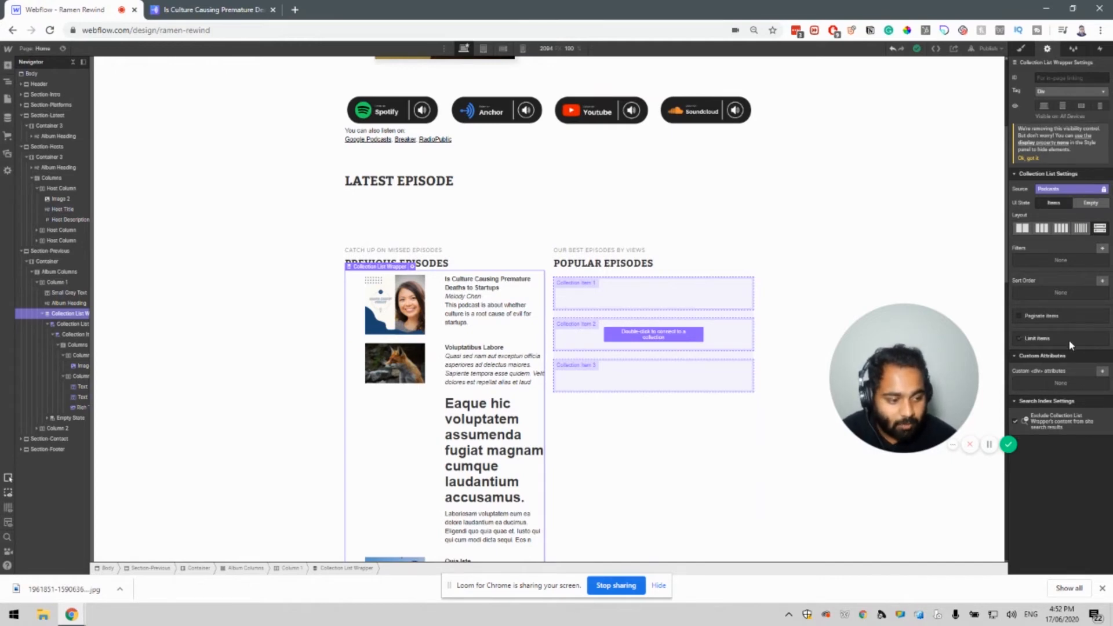
click(1052, 341)
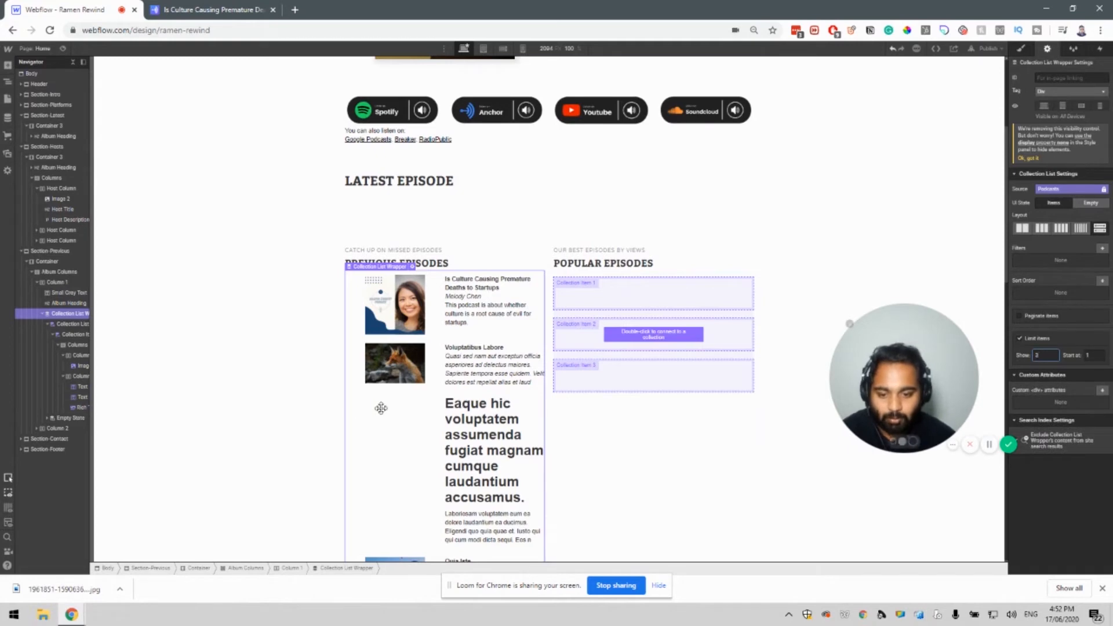
scroll(356, 424, down, 1)
scroll(357, 418, down, 6)
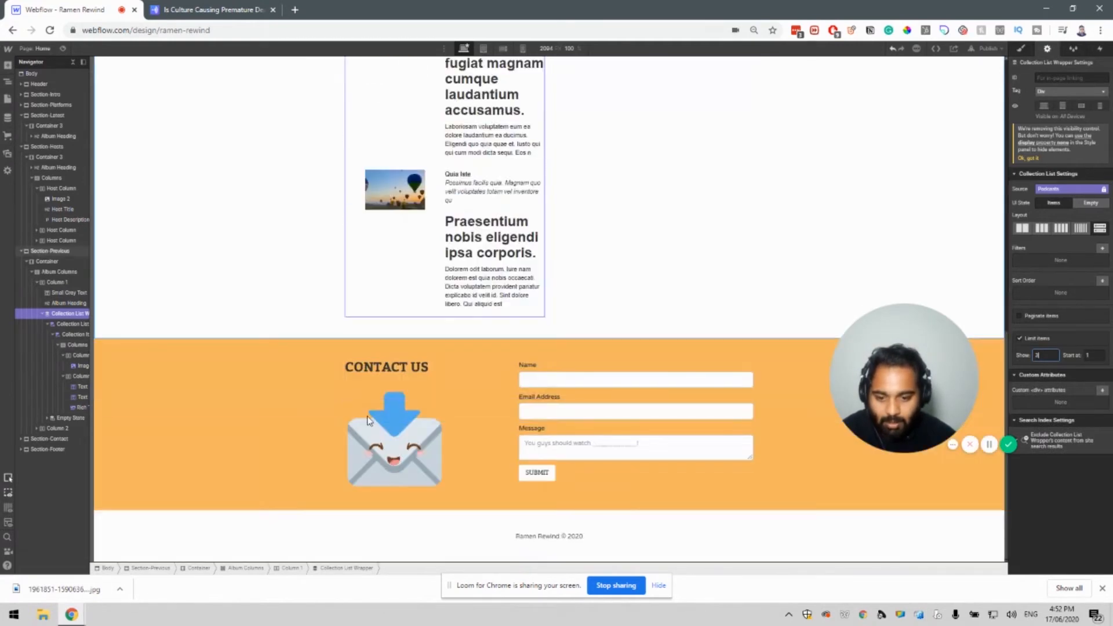
scroll(374, 419, up, 3)
scroll(373, 418, up, 2)
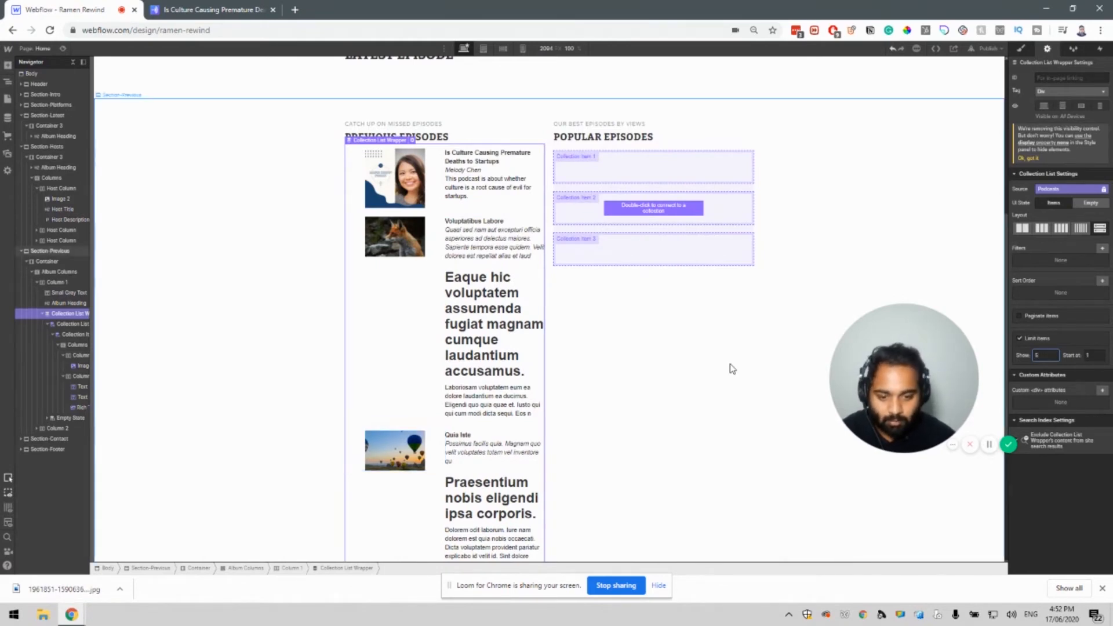
click(538, 390)
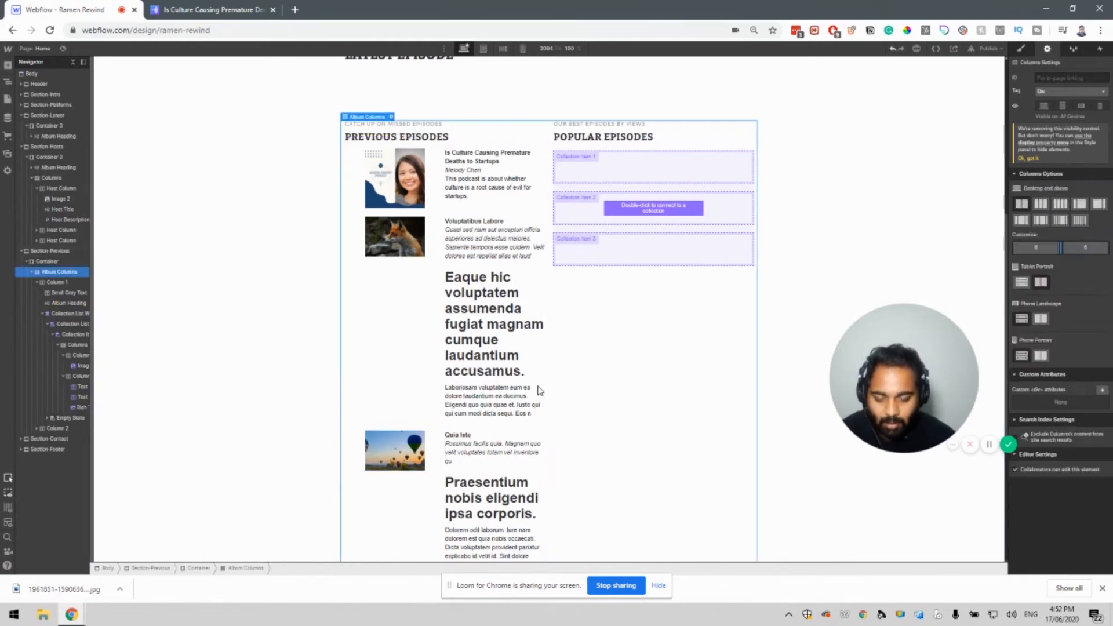
scroll(538, 390, down, 4)
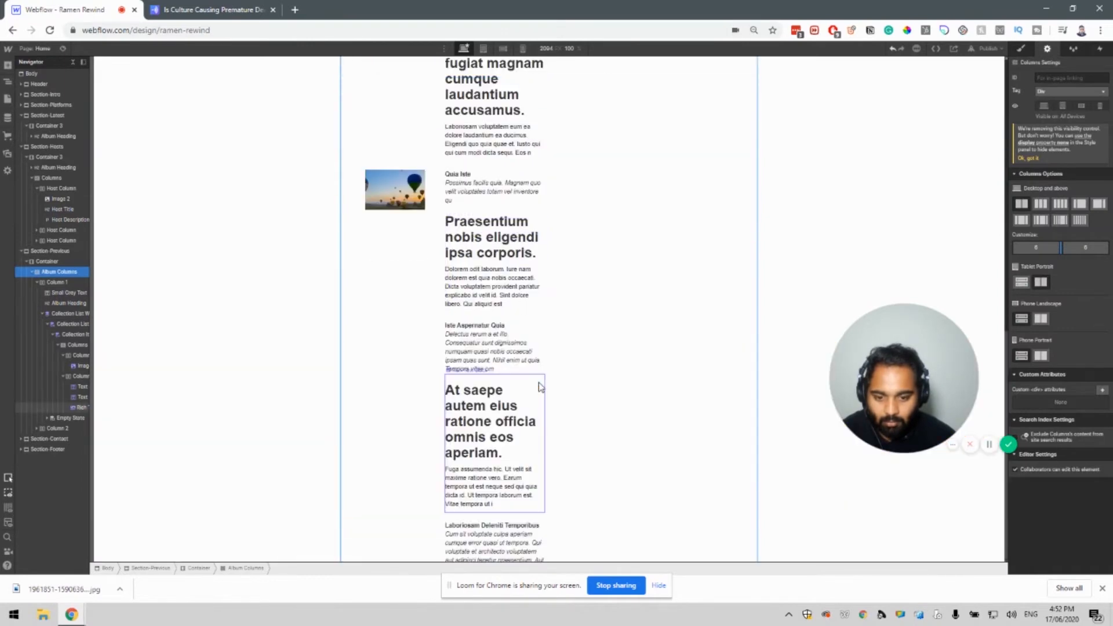
scroll(539, 382, down, 3)
scroll(551, 382, up, 6)
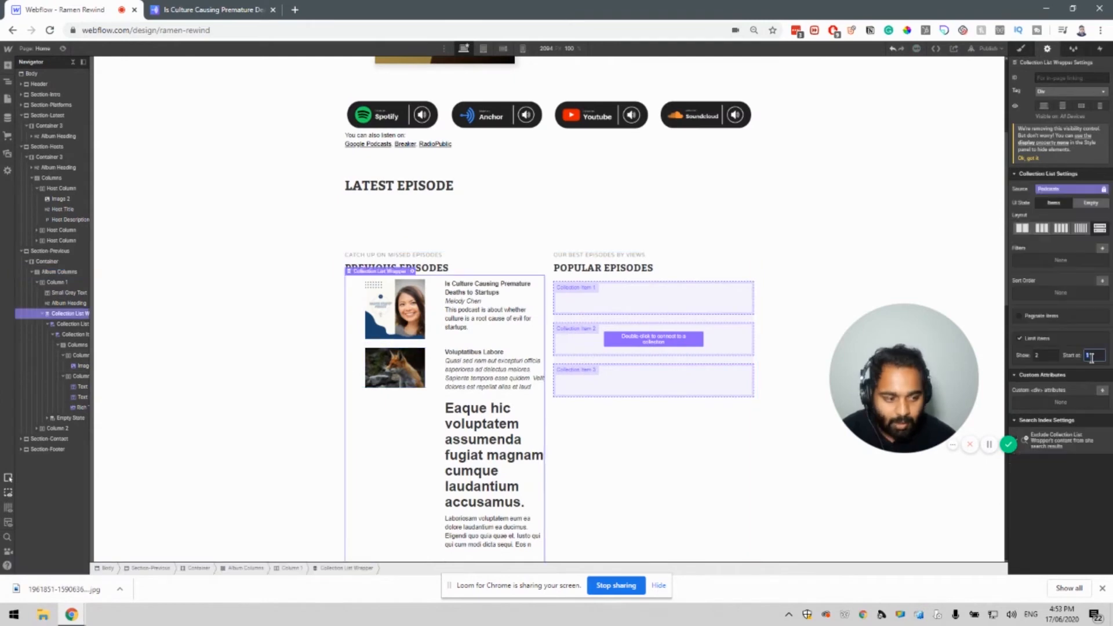
click(1088, 356)
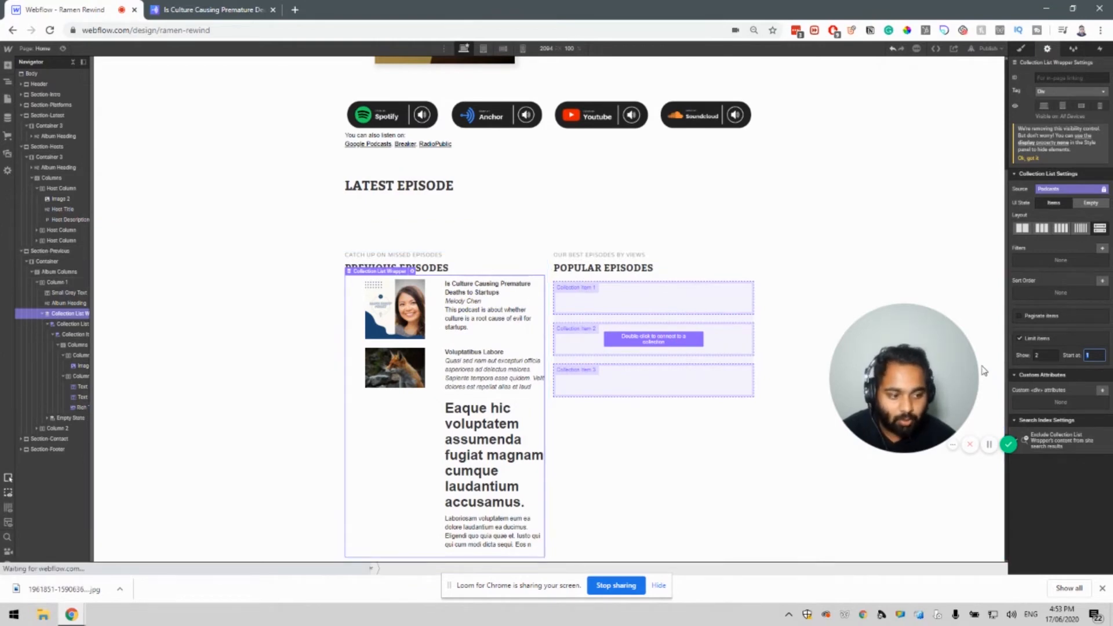
Set the Previous Episodes list's Start at value to 2.
text(2)
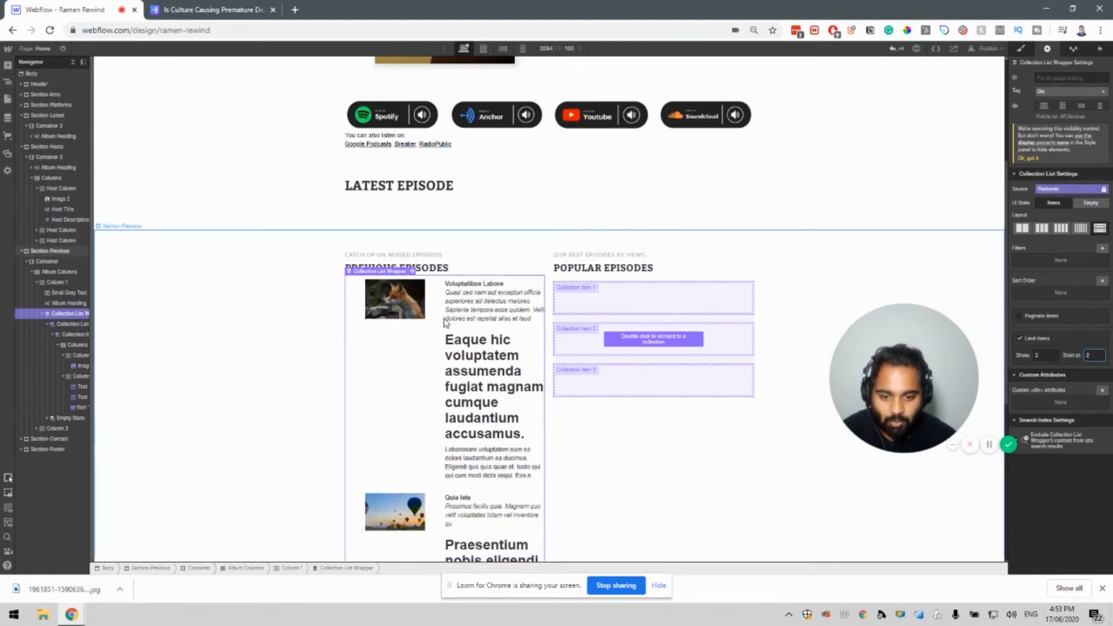
scroll(375, 400, down, 5)
scroll(375, 398, up, 5)
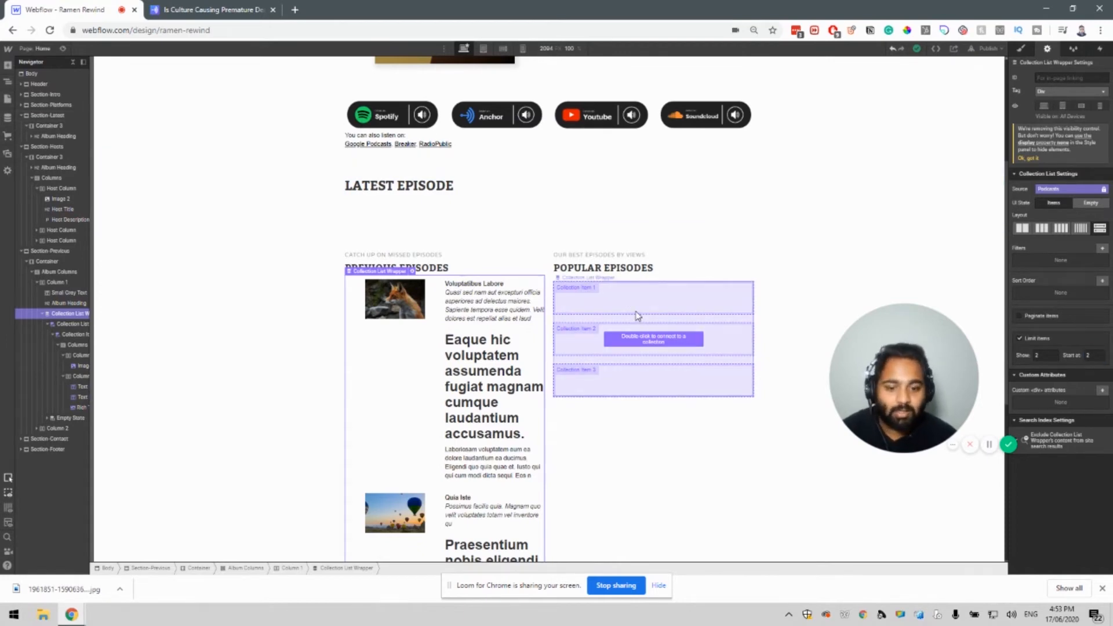
click(610, 313)
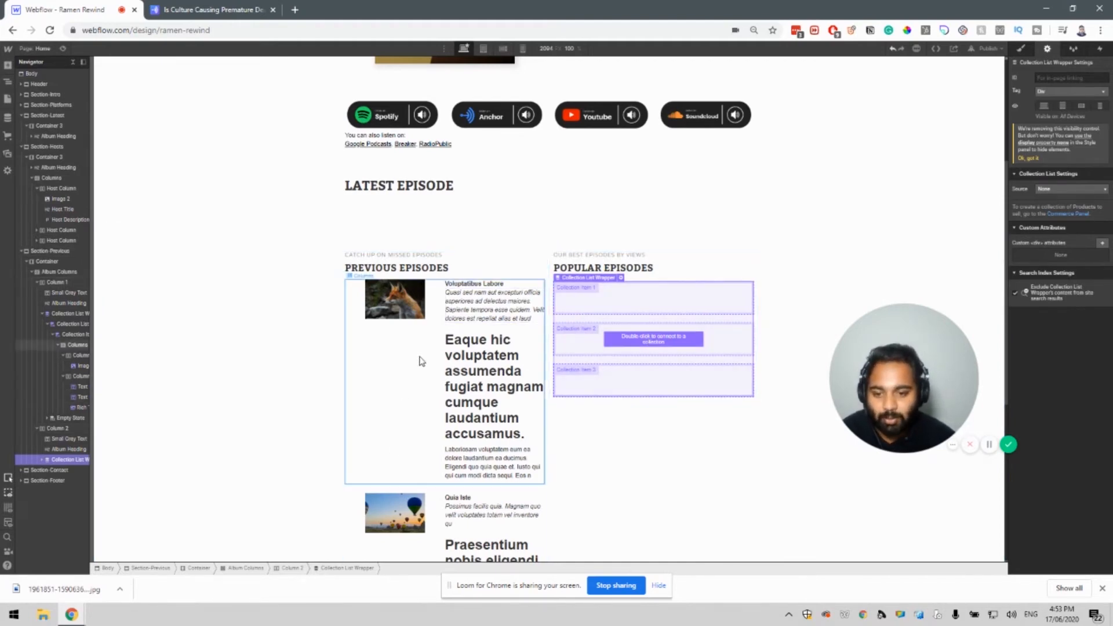
scroll(435, 382, down, 3)
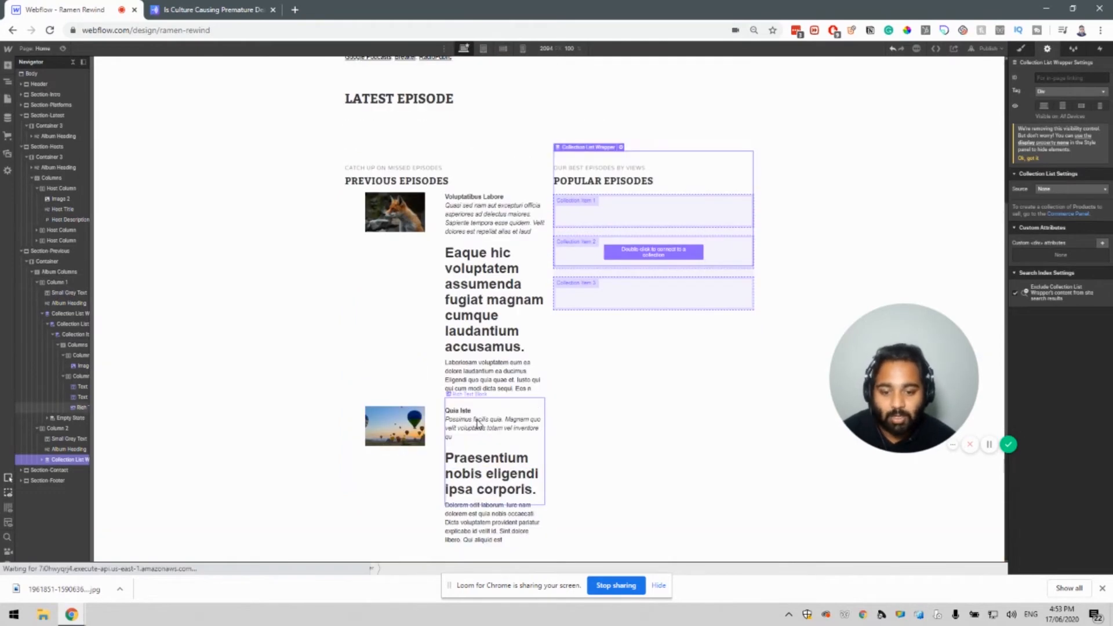
scroll(428, 341, up, 4)
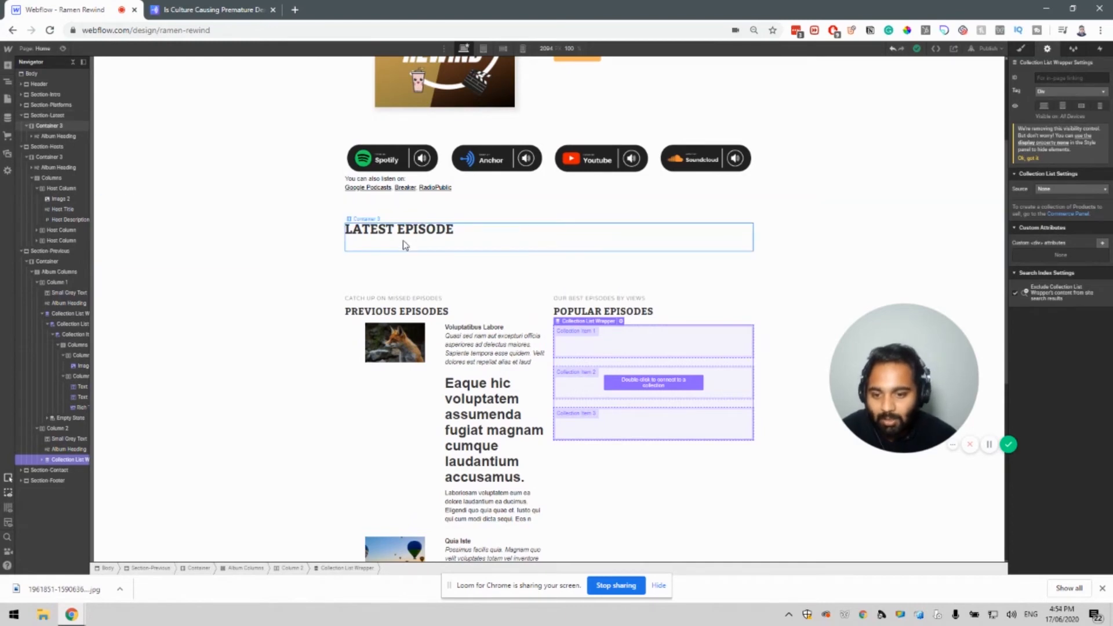
click(383, 243)
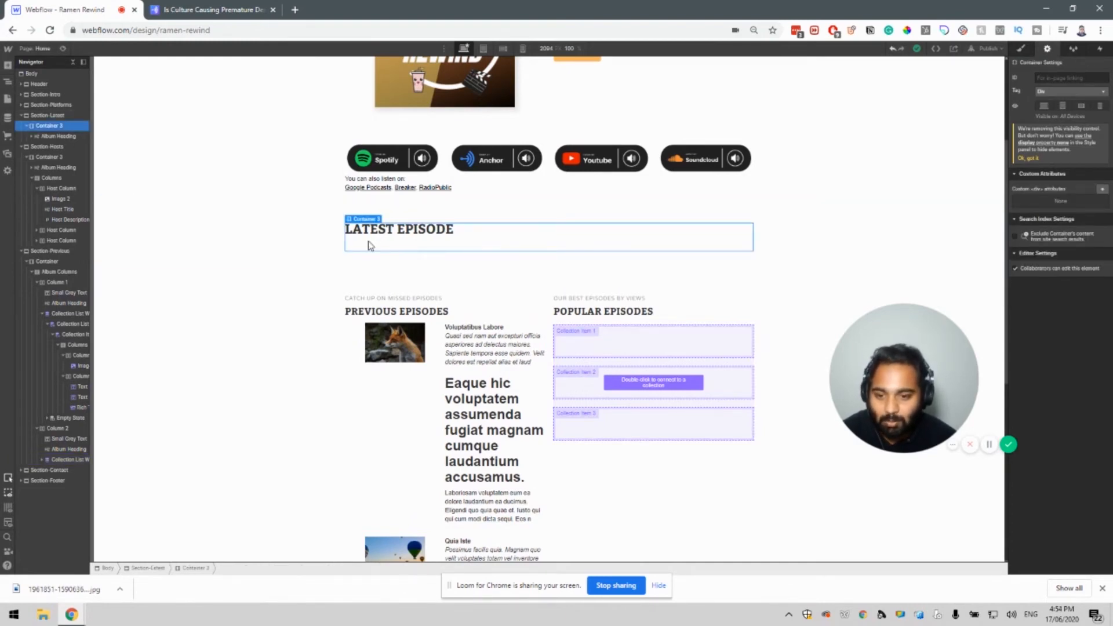
Add a collection list under the Latest Episode heading bound to the Podcasts collection.
click(3, 68)
drag(32, 409, 422, 241)
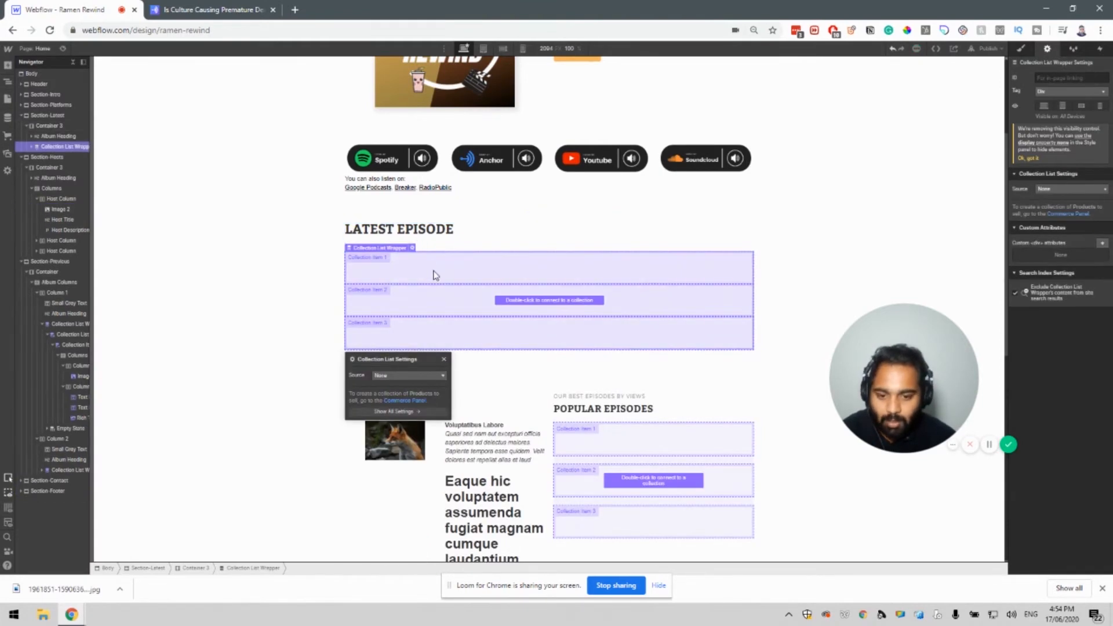
click(415, 376)
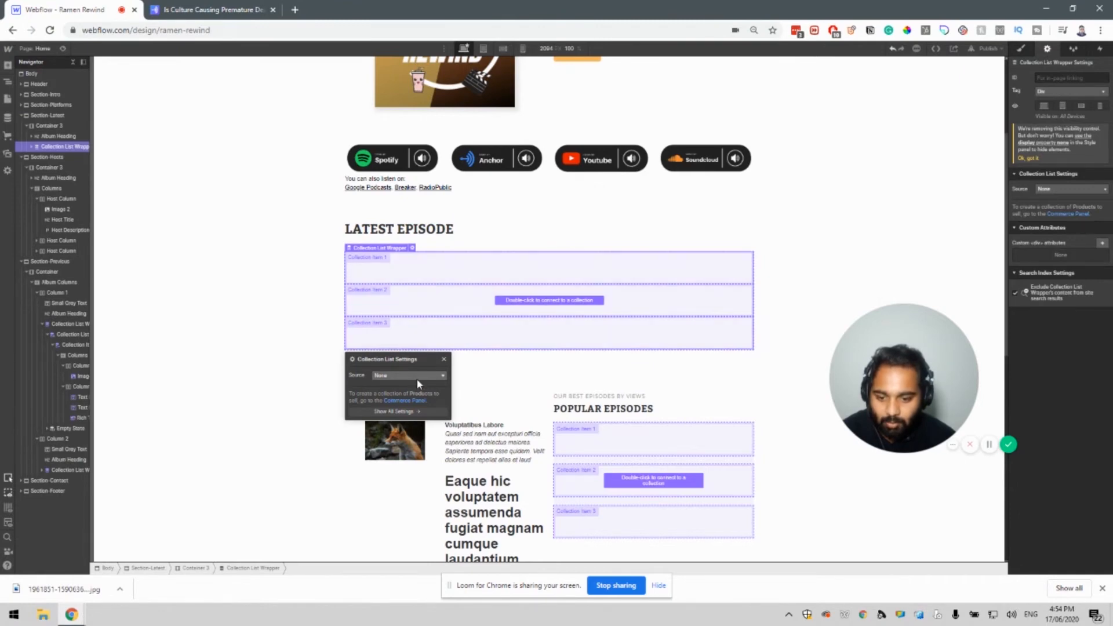
click(410, 404)
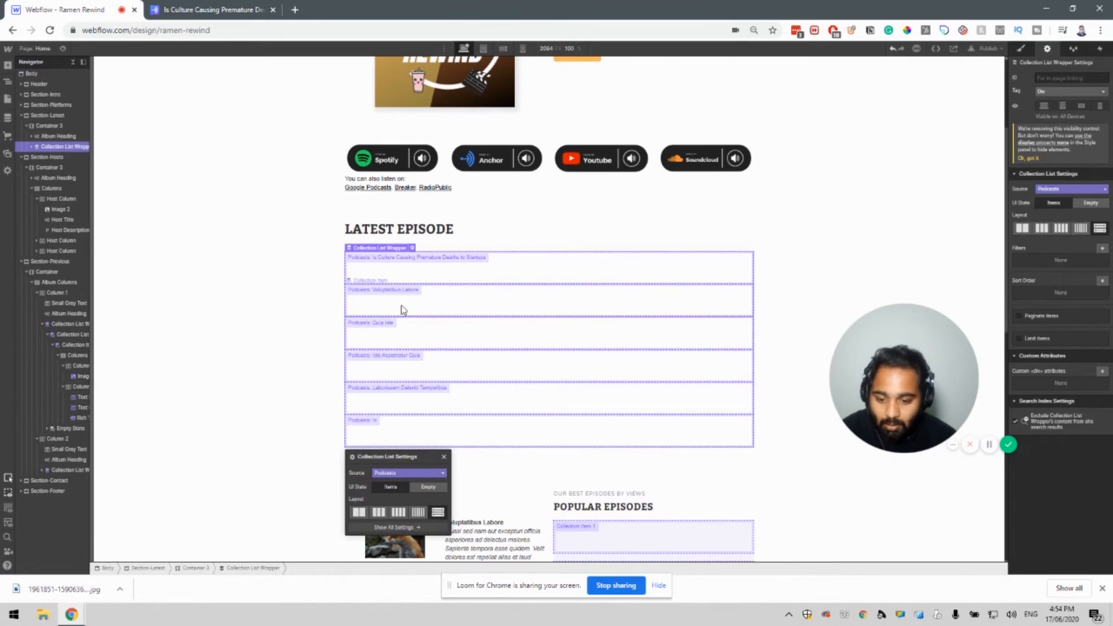
Enable Limit items on the new list and set Show to 1.
click(1019, 338)
double_click(1051, 355)
click(1046, 356)
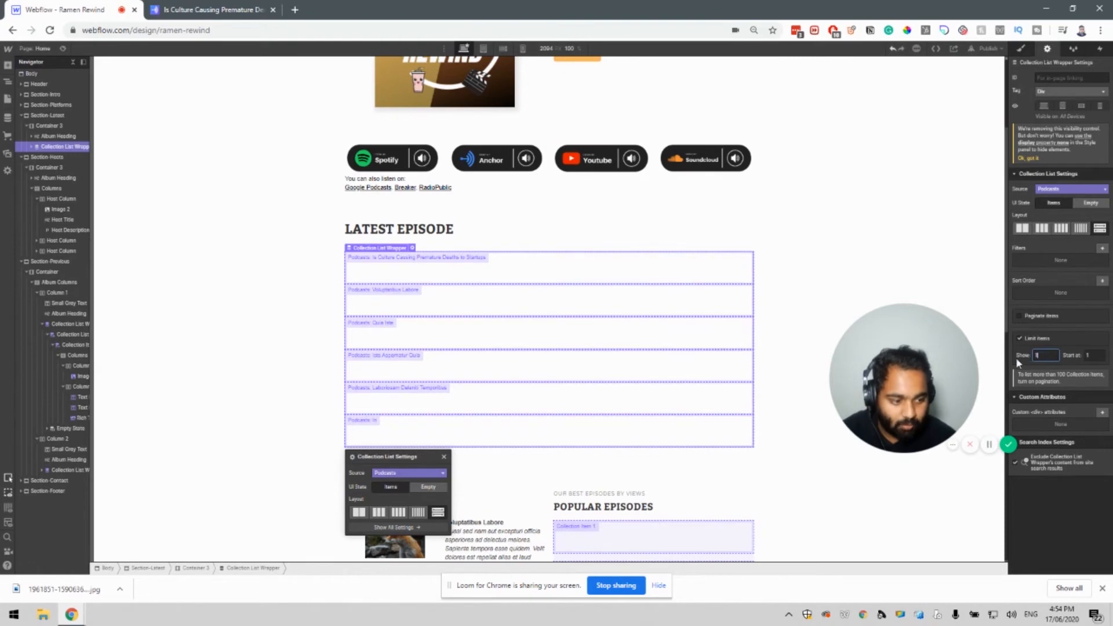
click(1025, 359)
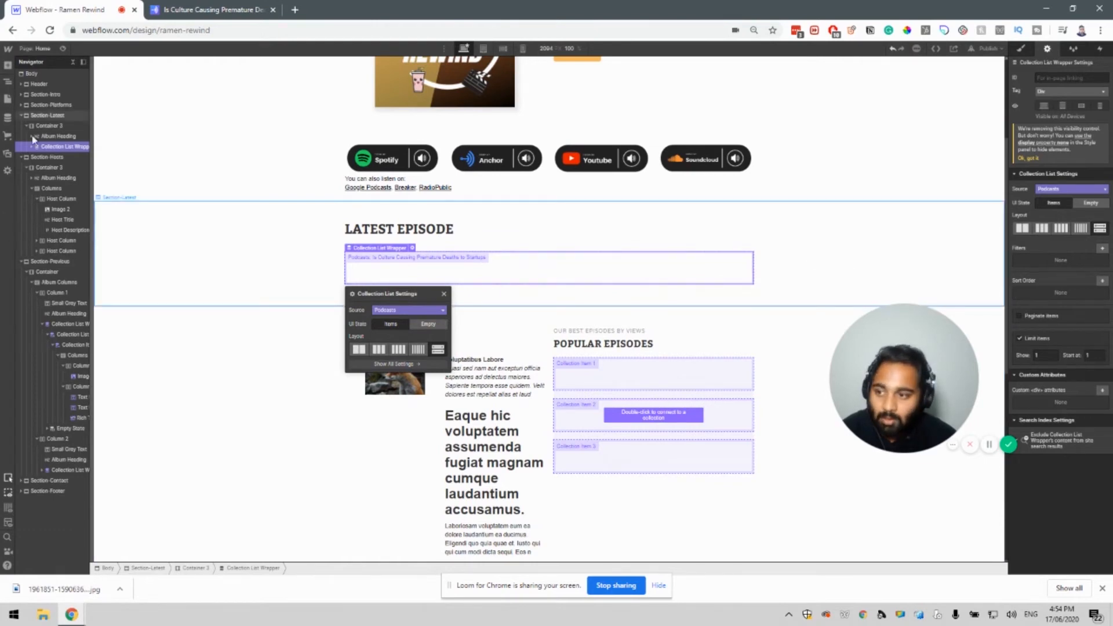
Drag an HTML Embed from Components into the Latest Episode collection item.
click(7, 67)
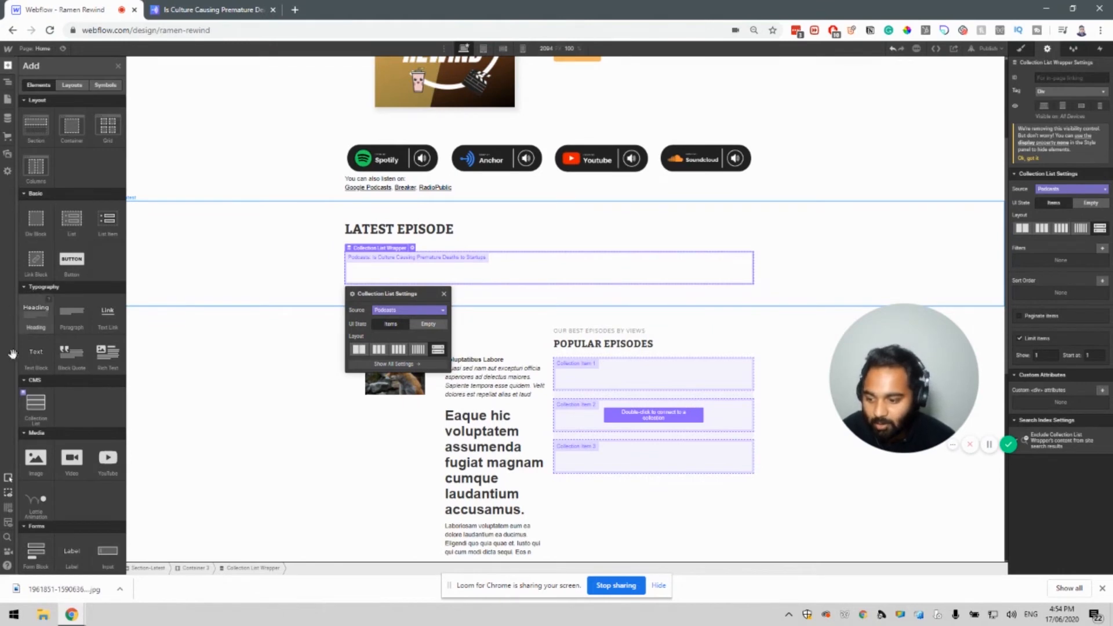
scroll(77, 424, down, 3)
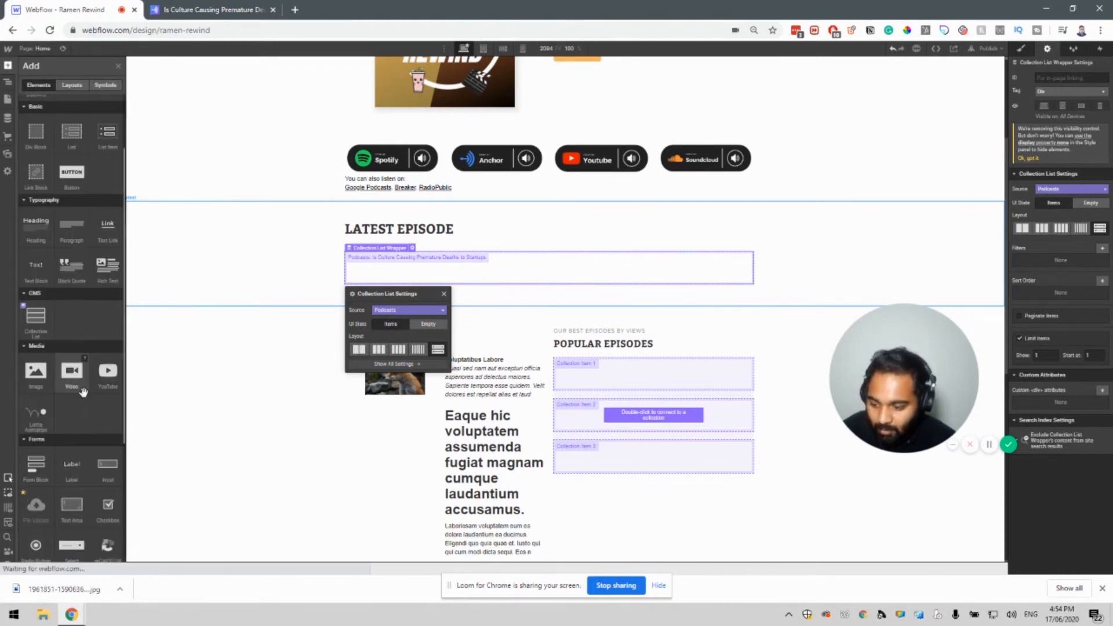
scroll(83, 392, down, 2)
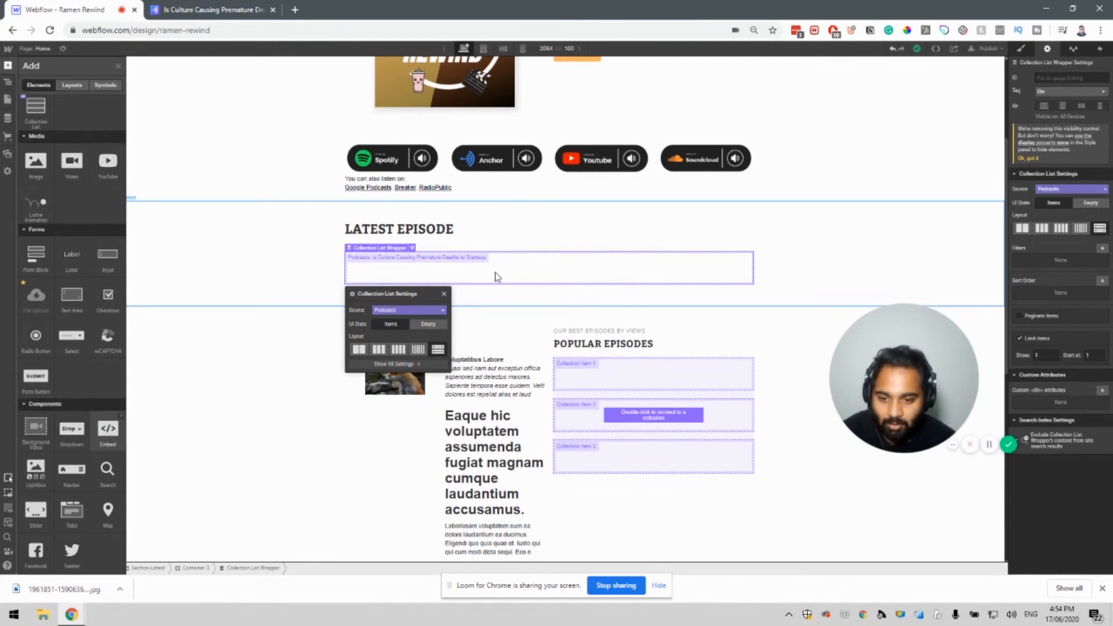
mouse_move(496, 277)
mouse_down()
mouse_move(513, 263)
mouse_move(501, 268)
mouse_up()
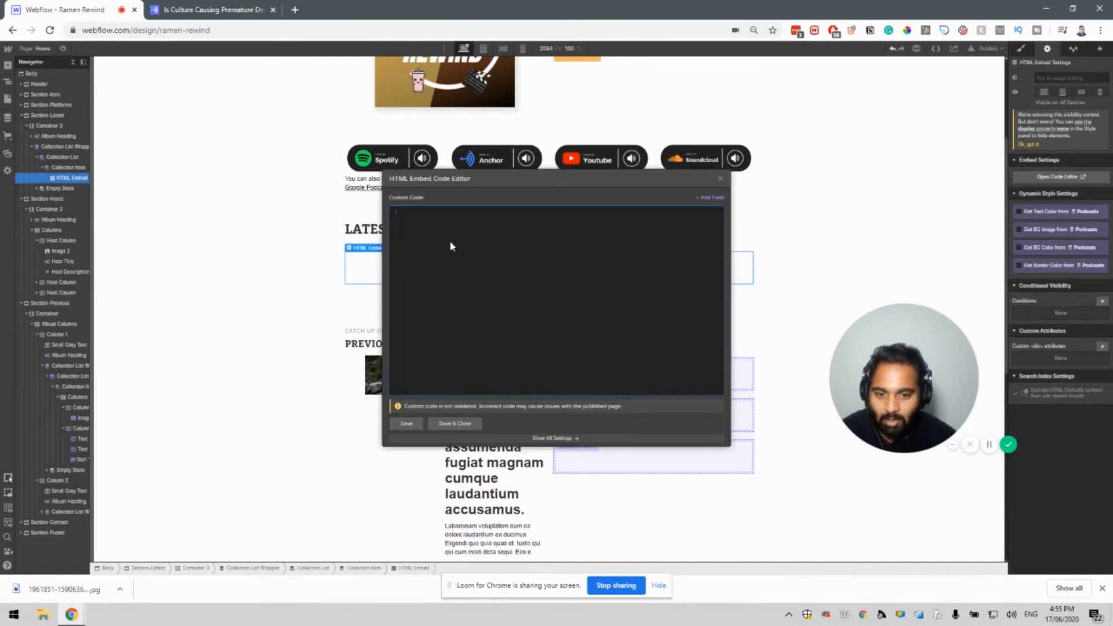
click(190, 8)
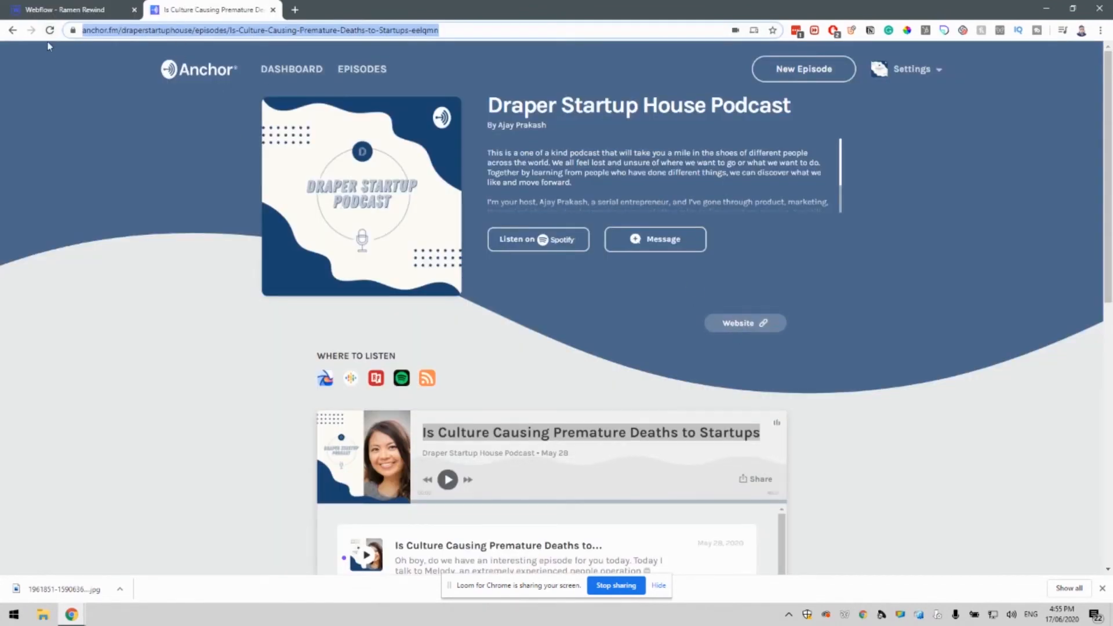
Copy the Anchor embed code for the 'Is Culture Causing Premature Deaths to Startups' episode.
click(11, 30)
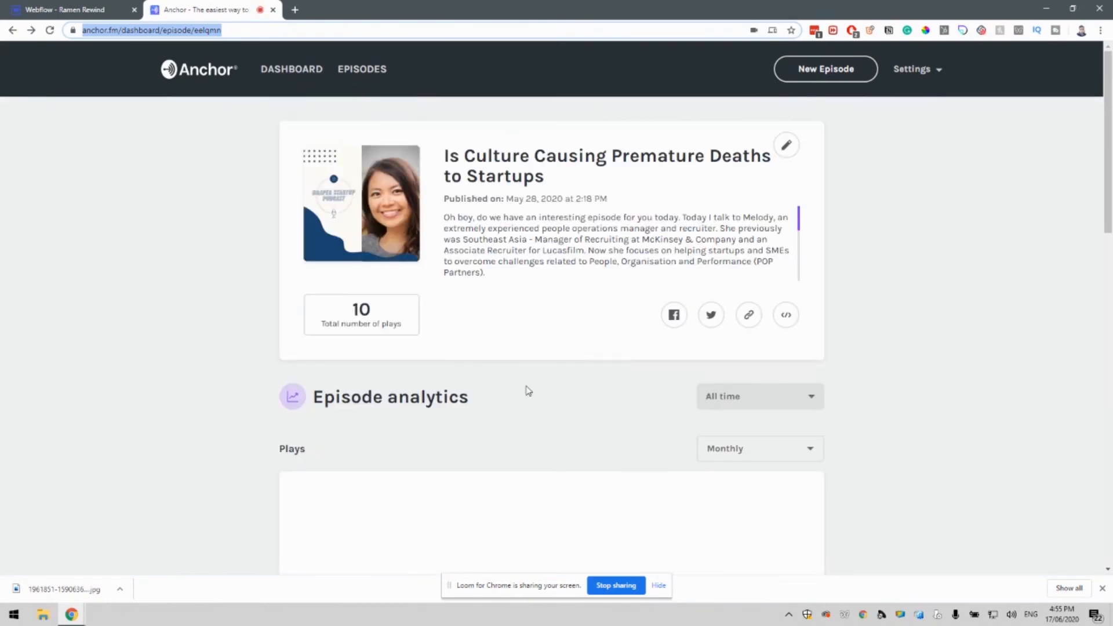
click(788, 318)
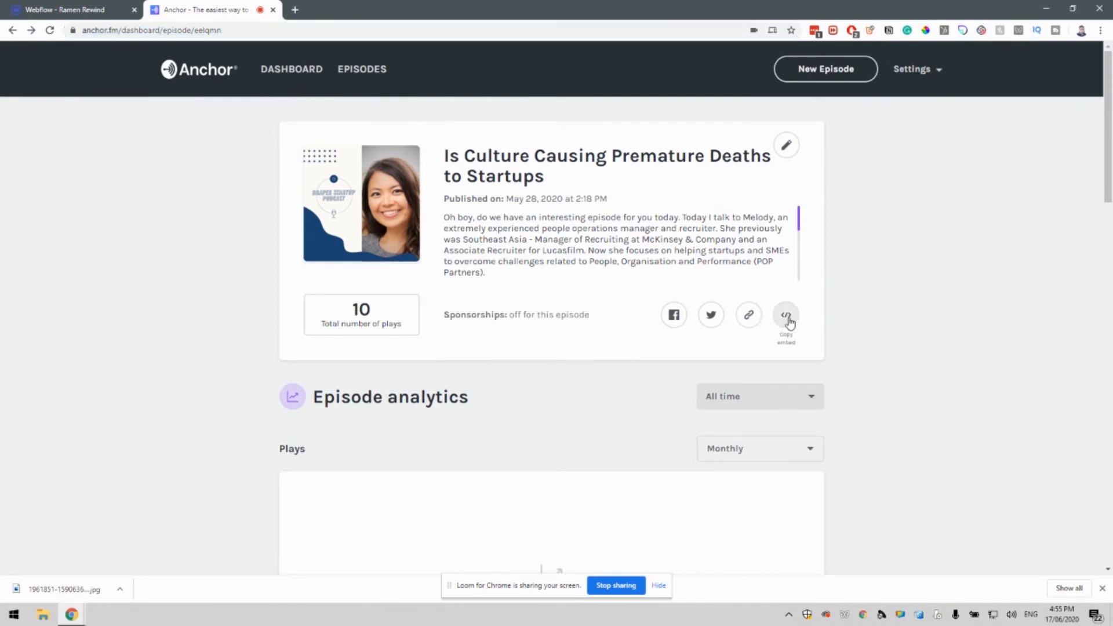
click(116, 10)
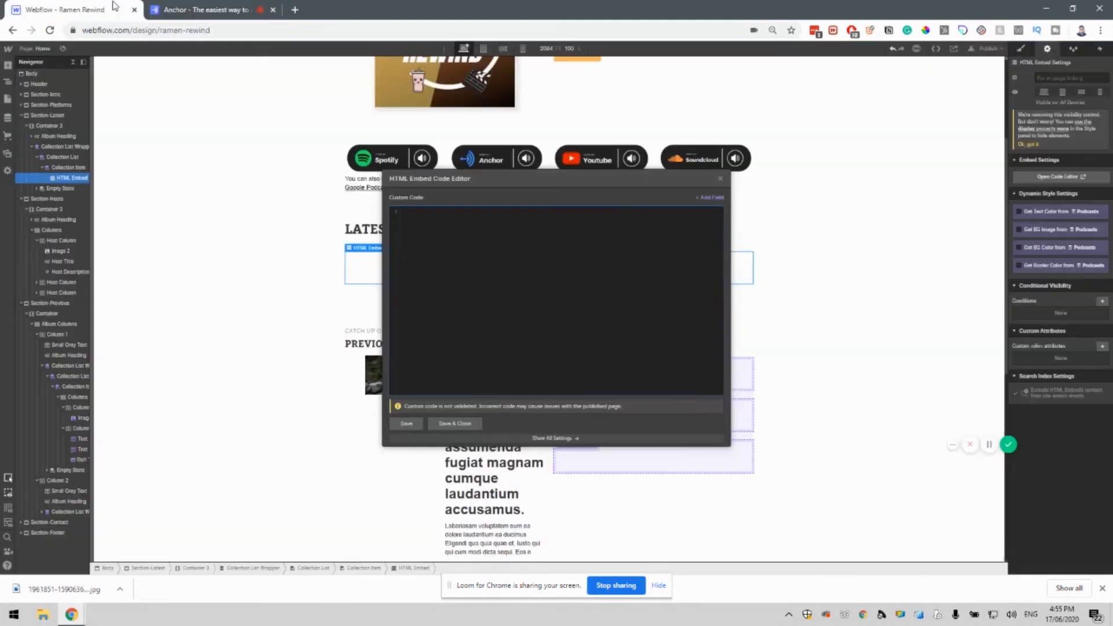
Paste the Anchor iframe code into the embed editor and select its src URL.
key(ctrl+v)
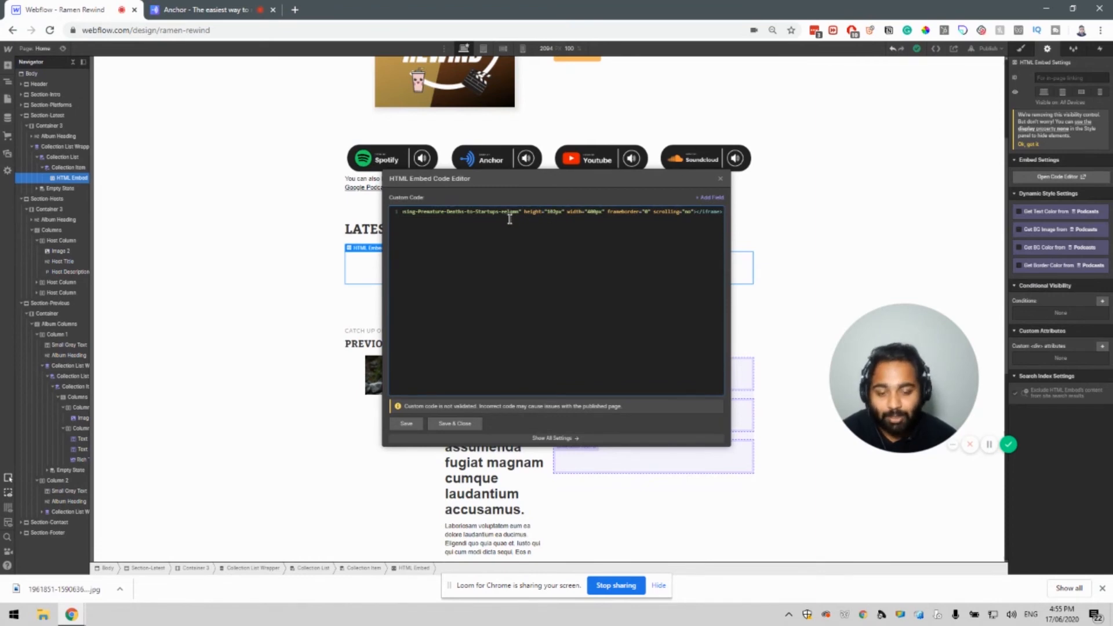
drag(520, 213, 366, 213)
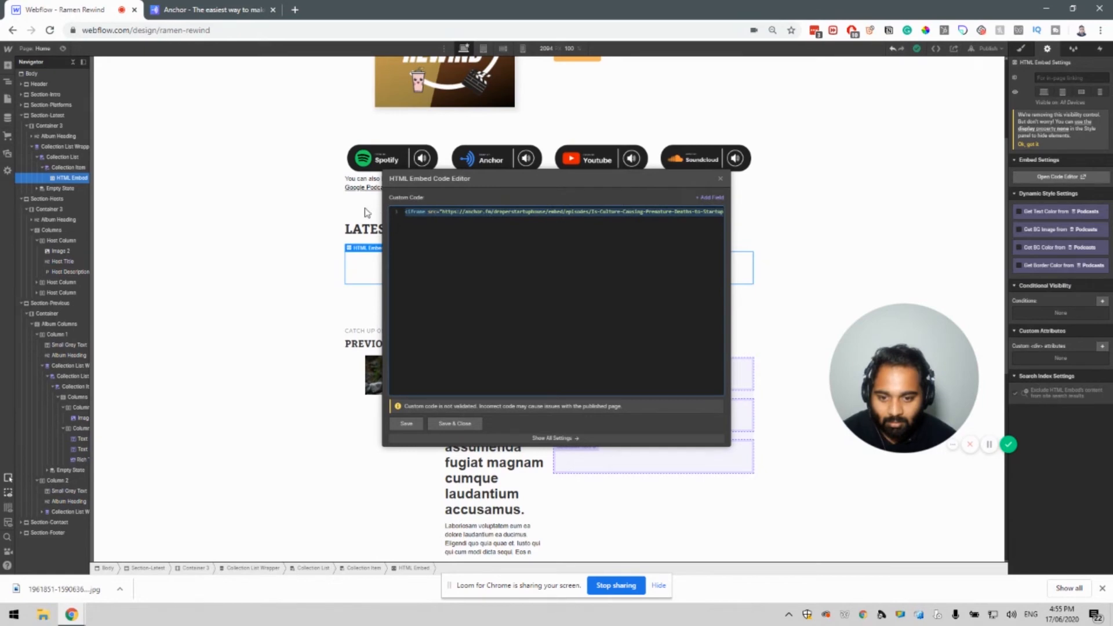
click(448, 212)
drag(443, 212, 714, 214)
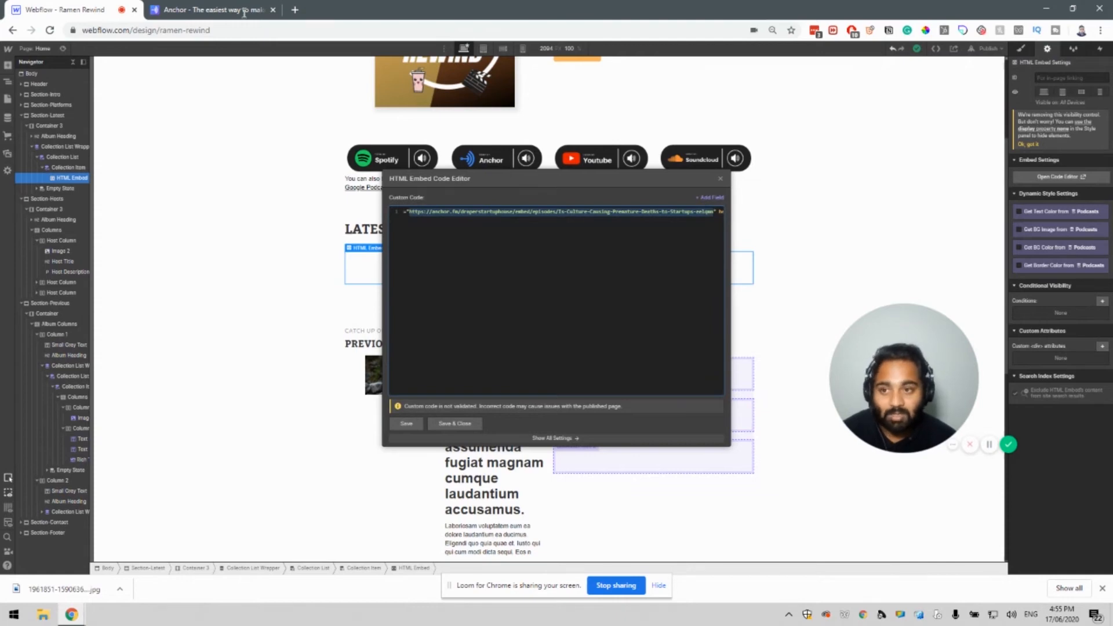
Check the full web address of the episode's public Anchor page.
click(214, 9)
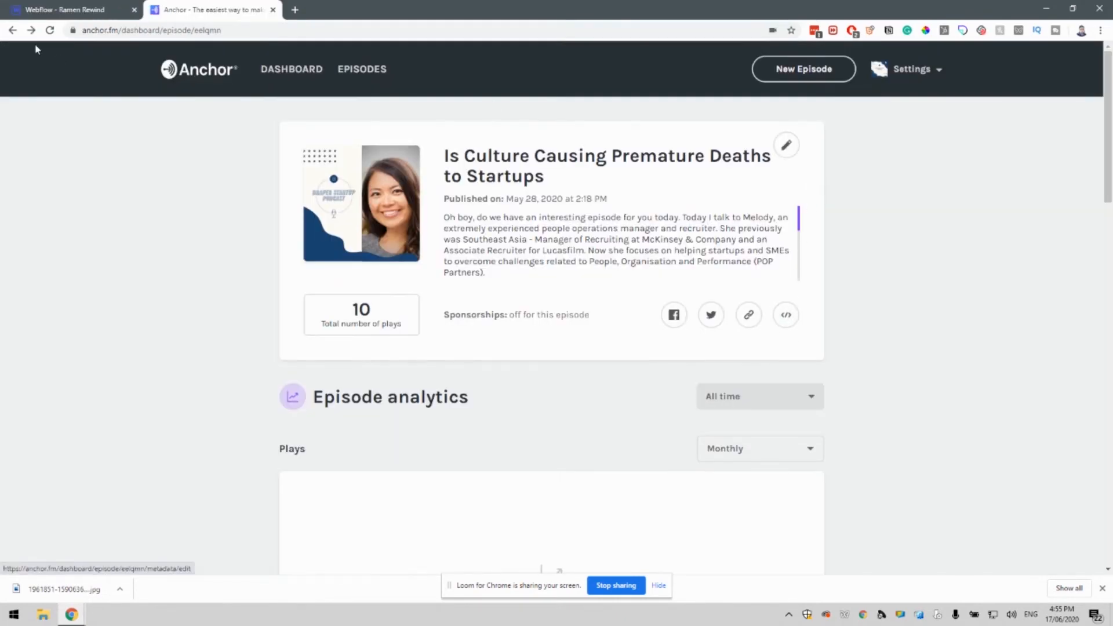
click(13, 30)
click(32, 32)
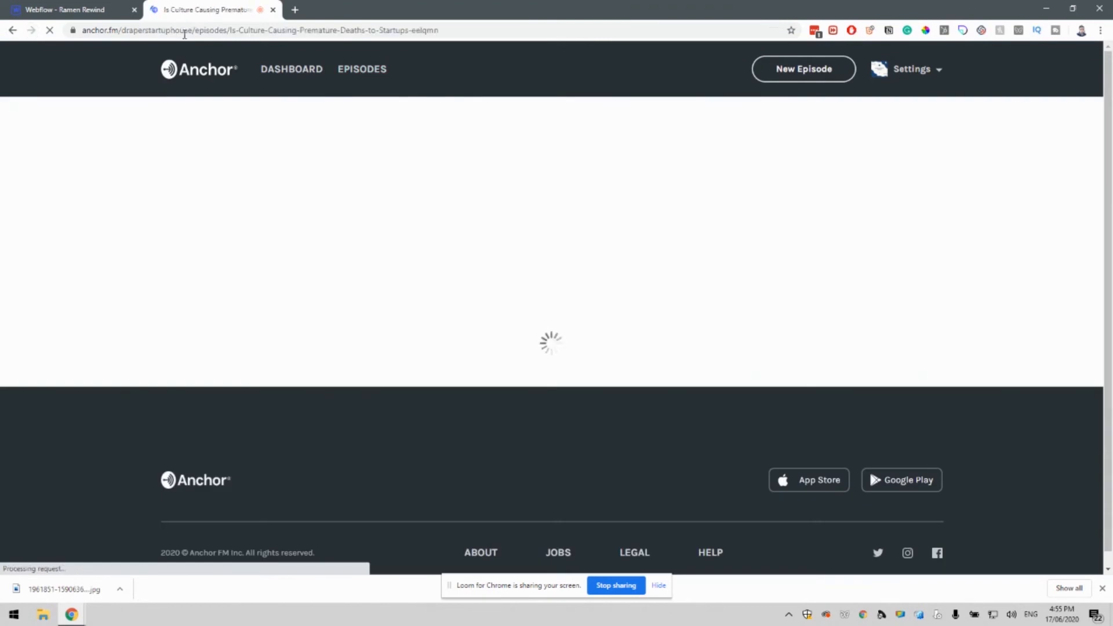
click(166, 35)
click(156, 32)
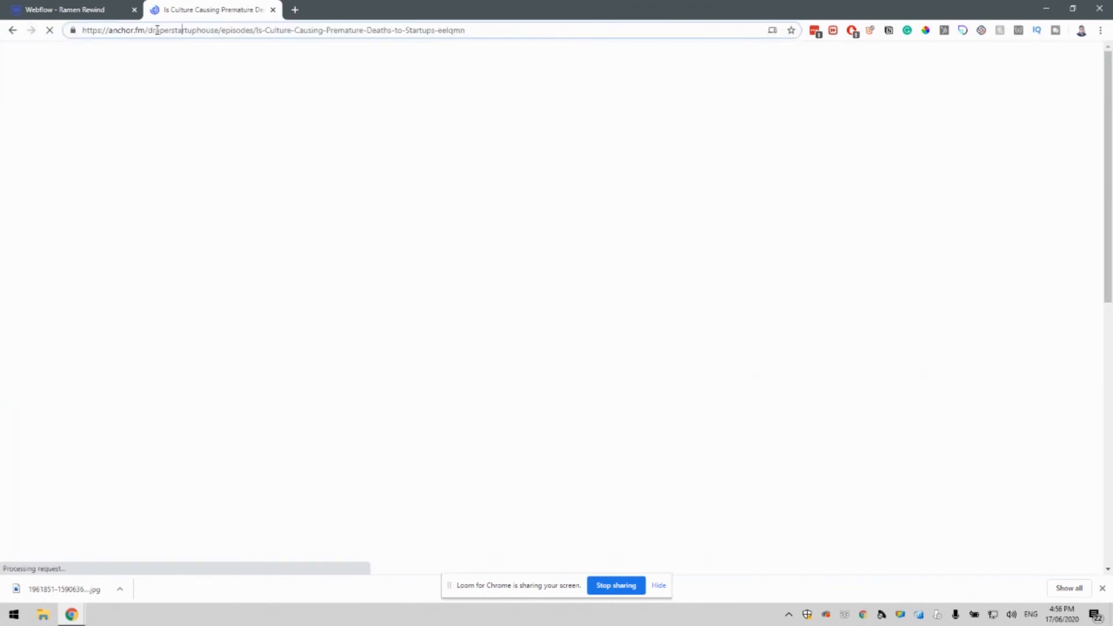
click(439, 30)
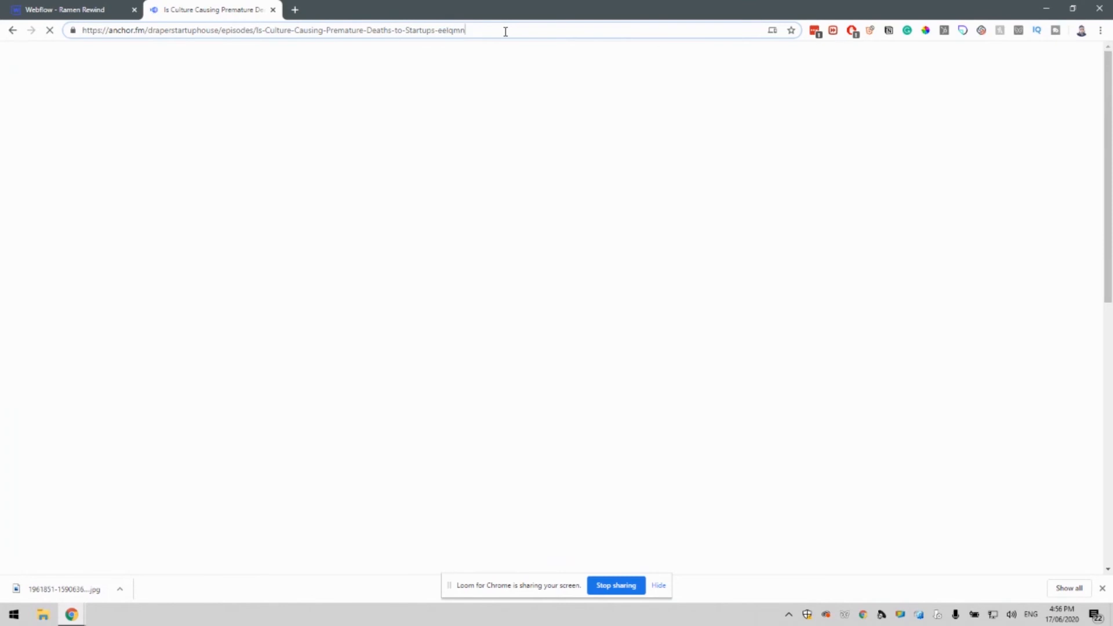
click(67, 9)
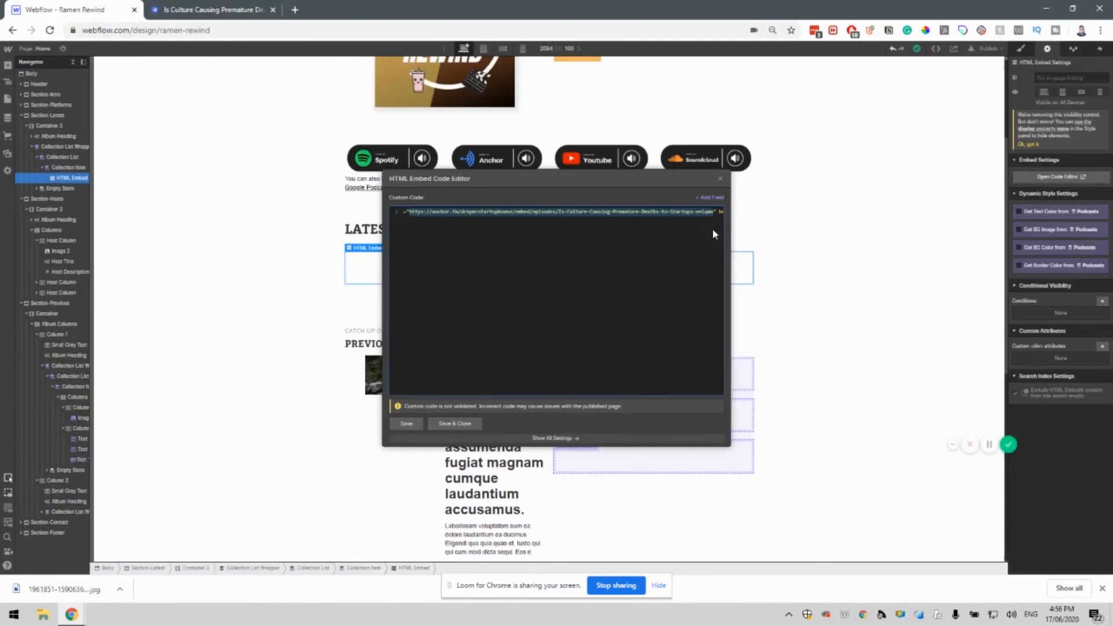
Replace the iframe's hard-coded src URL with the CMS Link field.
key(BackSpace)
click(709, 201)
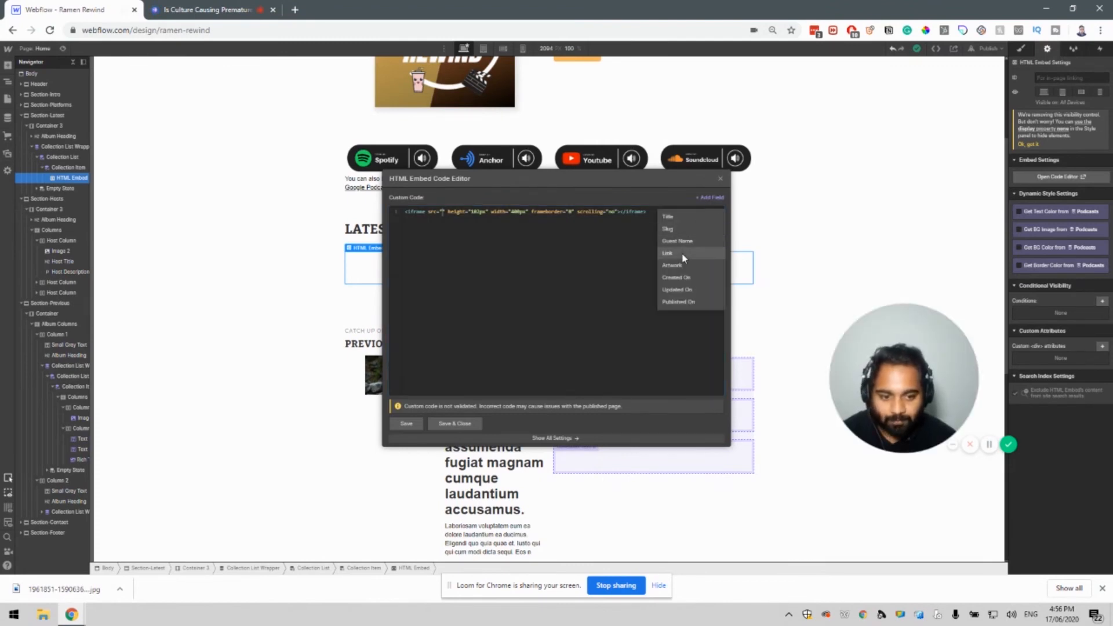
click(681, 257)
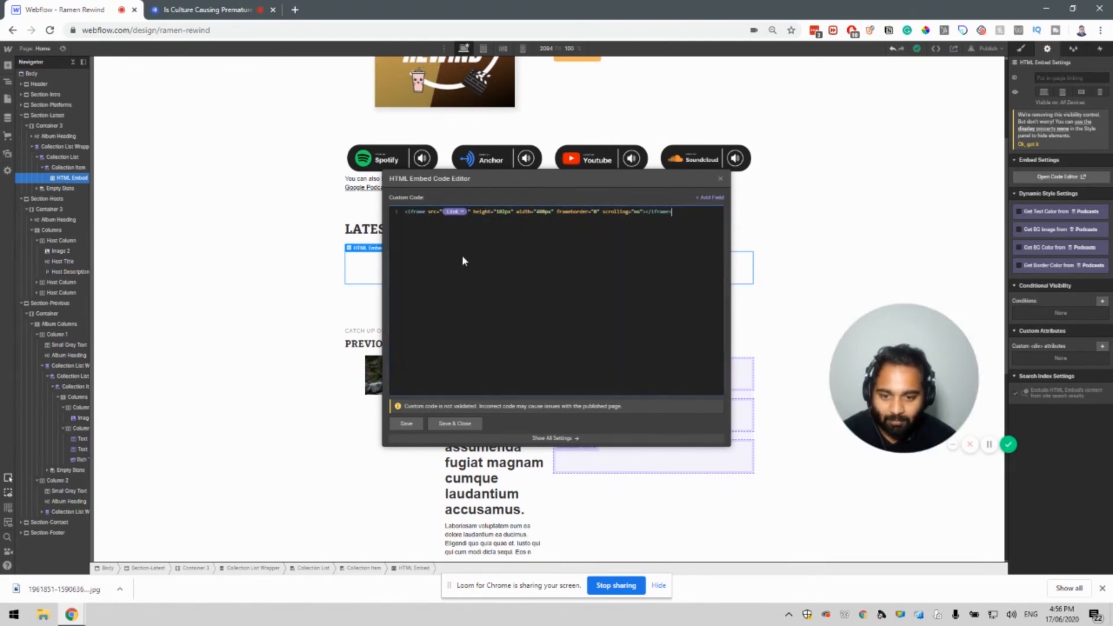
Set the iframe width to 100% and remove the fixed height value.
click(437, 212)
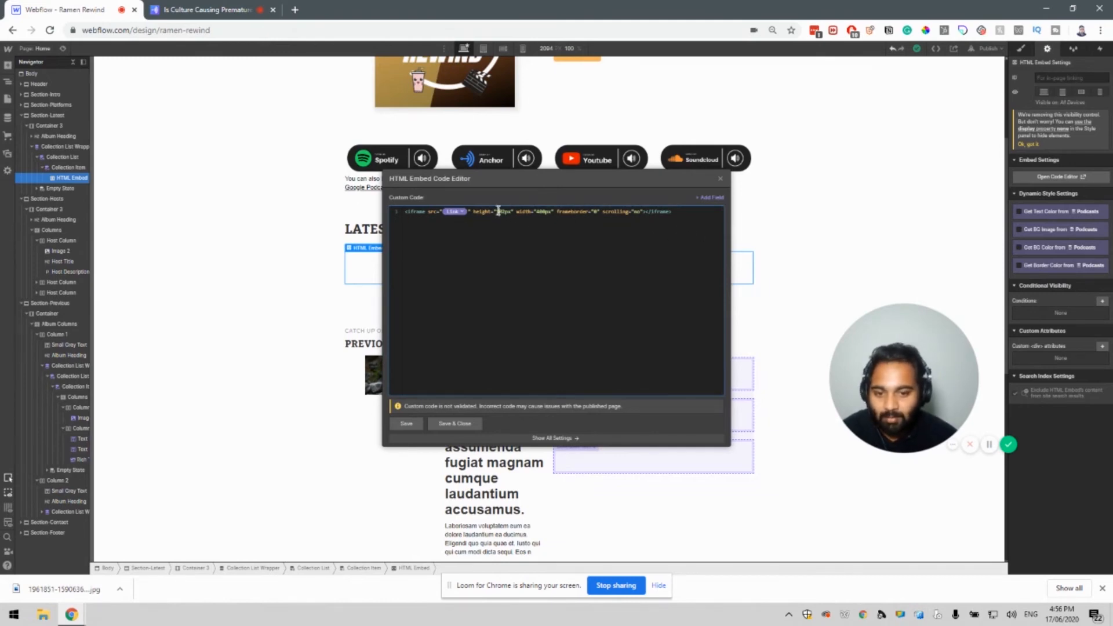
drag(496, 212, 561, 212)
click(560, 213)
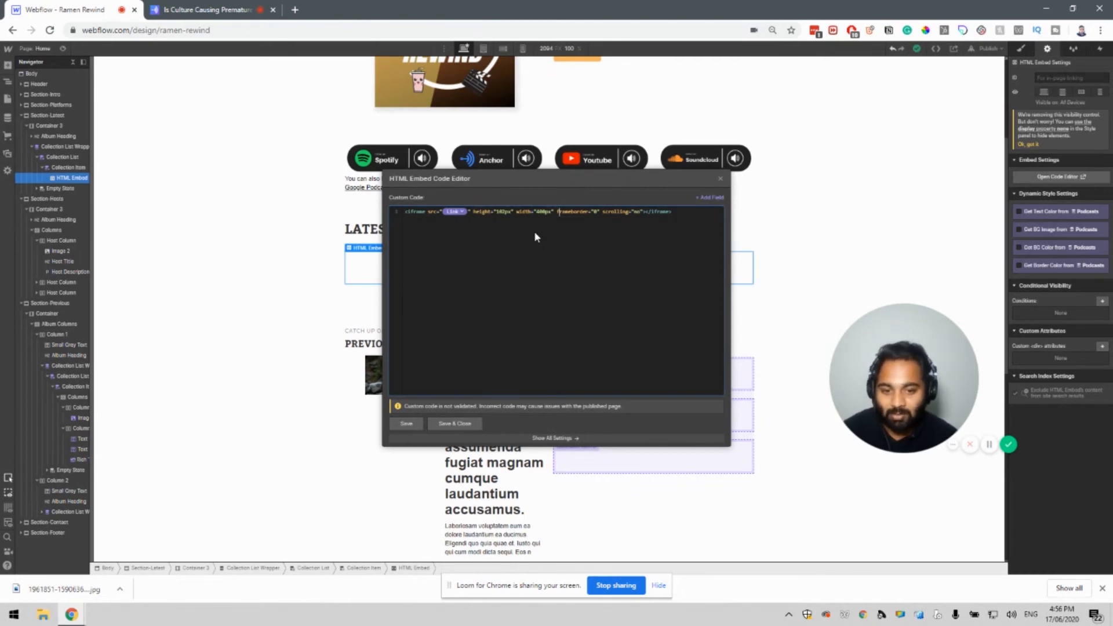
drag(536, 211, 552, 212)
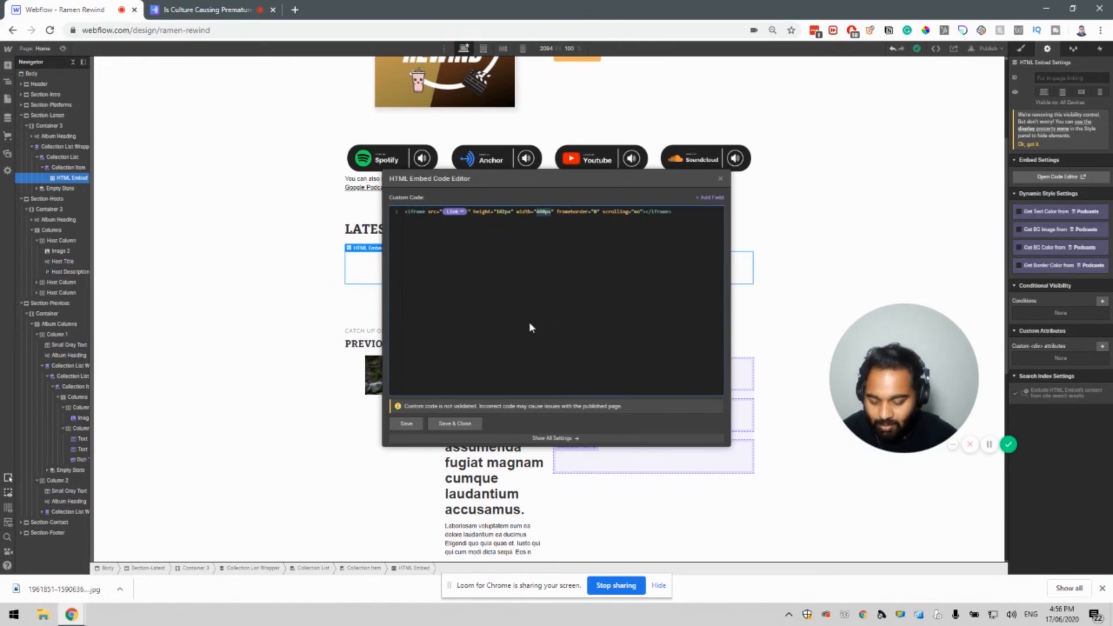
text(100)
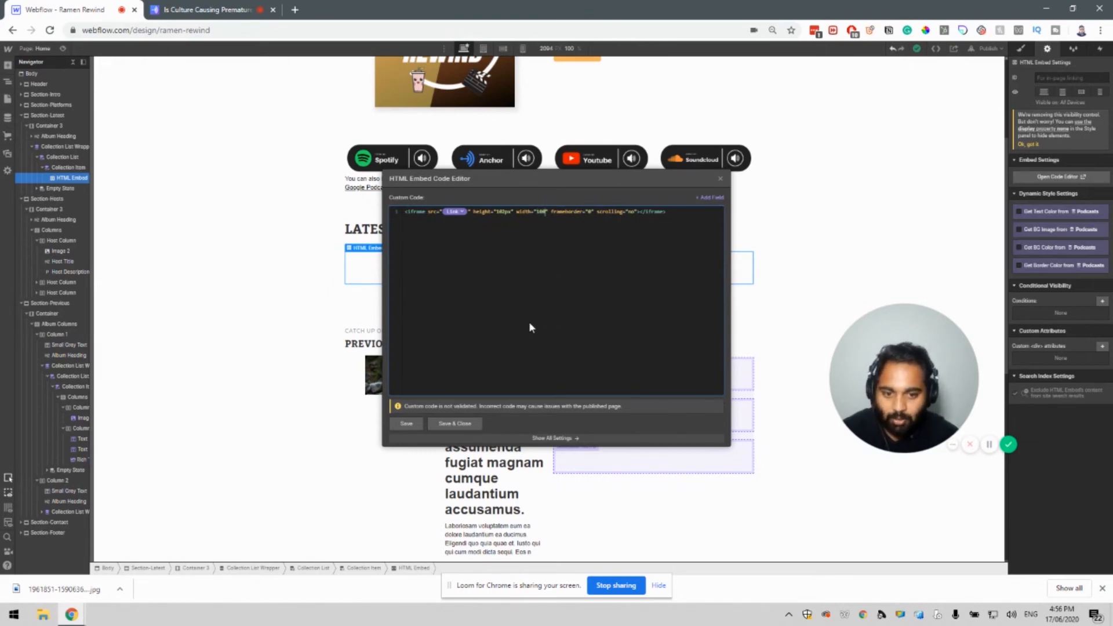
text(%)
key(Left)
key(Left)
key(Left)
key(Left)
key(Left)
key(Left)
key(Left)
key(Left)
key(Left)
key(Left)
key(Left)
key(Left)
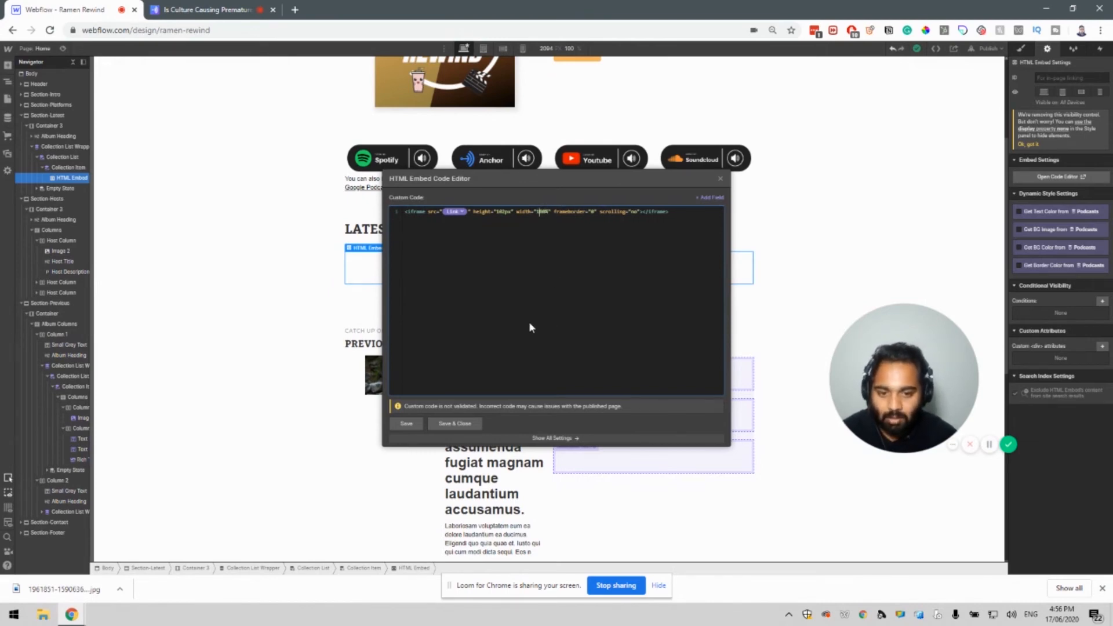
key(BackSpace)
key(BackSpace)
key(BackSpace)
key(BackSpace)
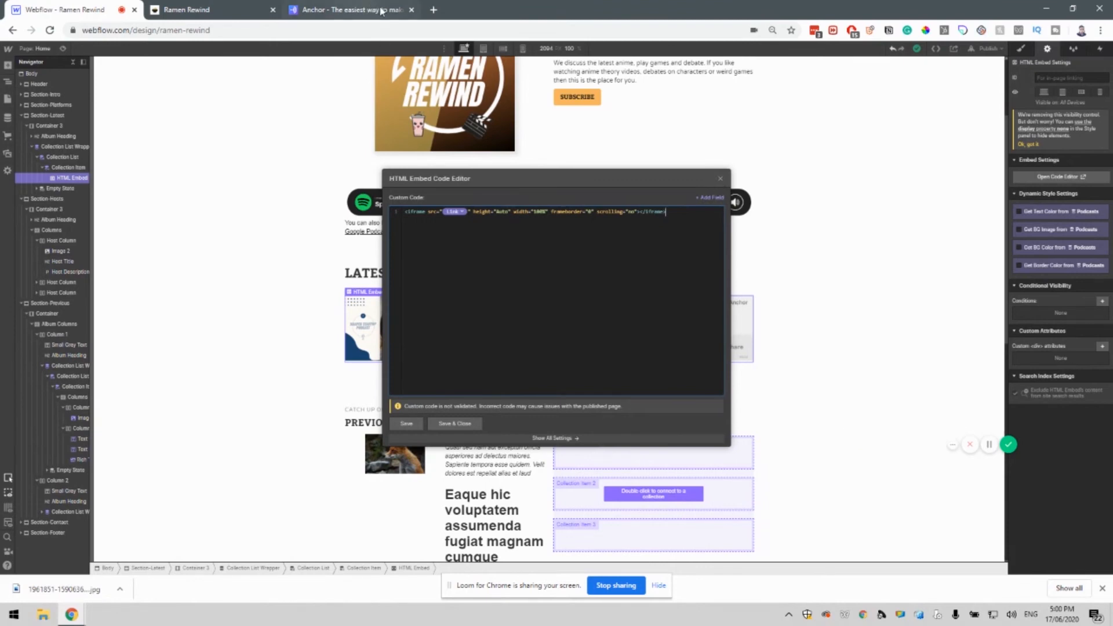
Close the embed code editor and go to the CMS Podcasts collection.
click(358, 7)
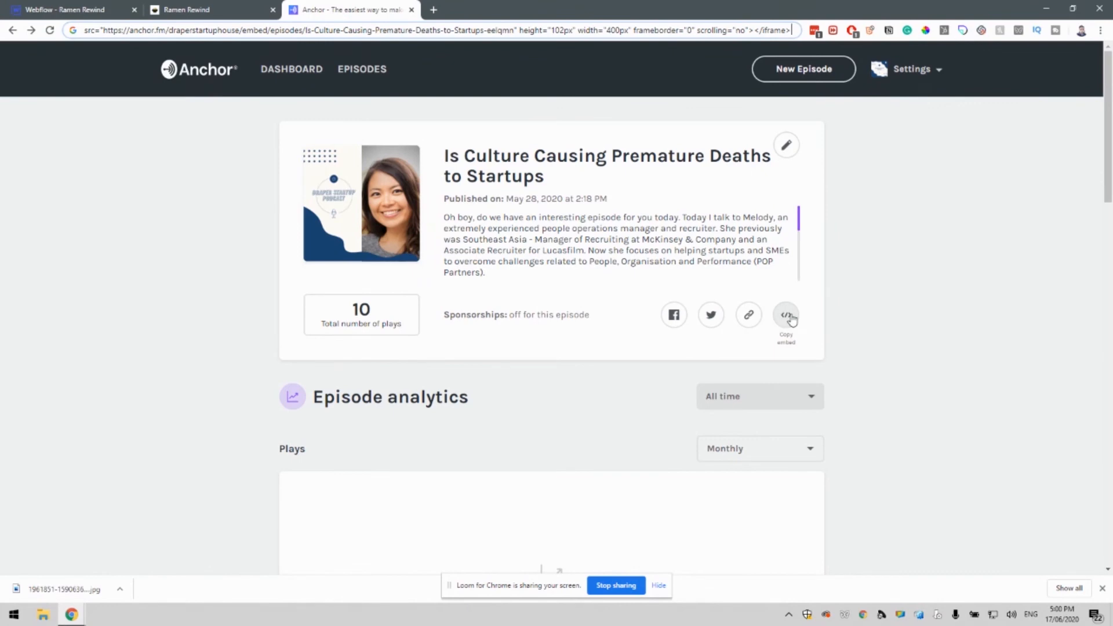
click(98, 7)
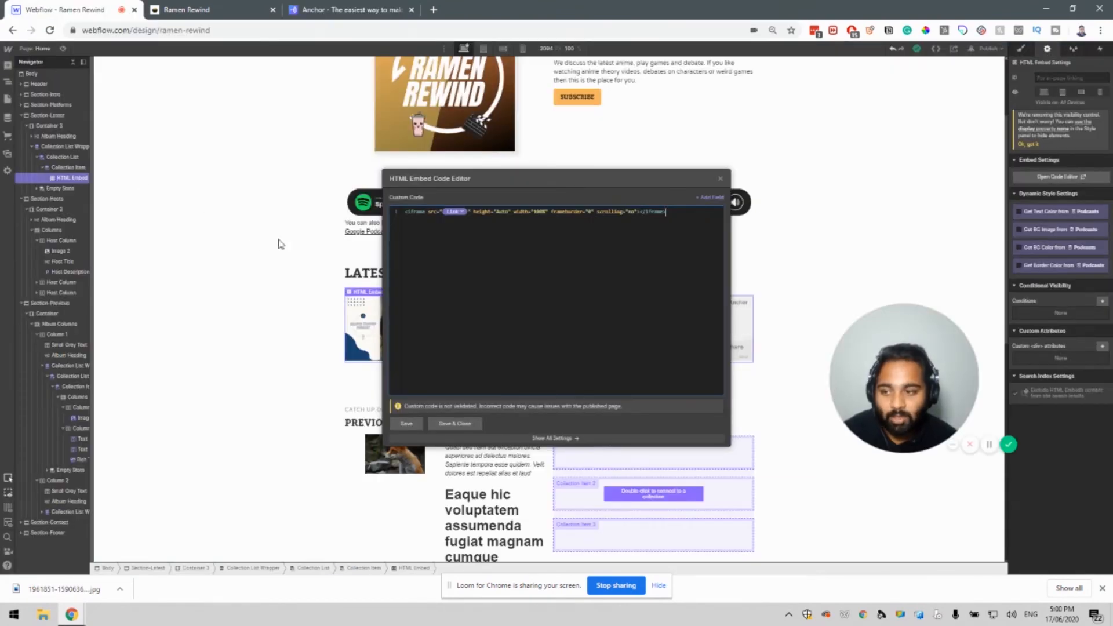
click(8, 120)
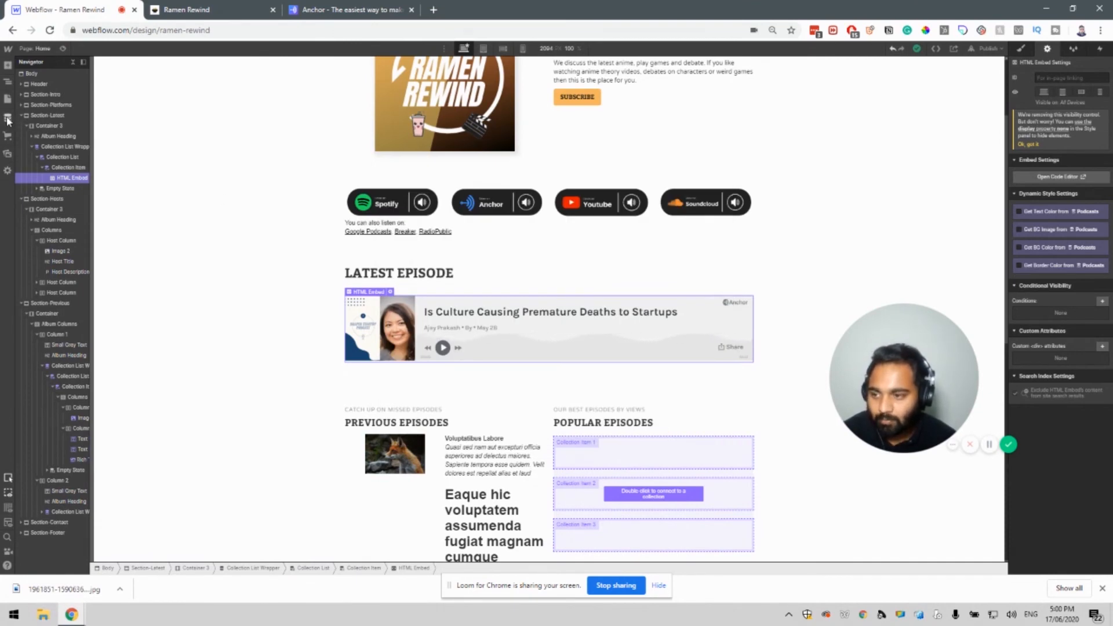
click(8, 120)
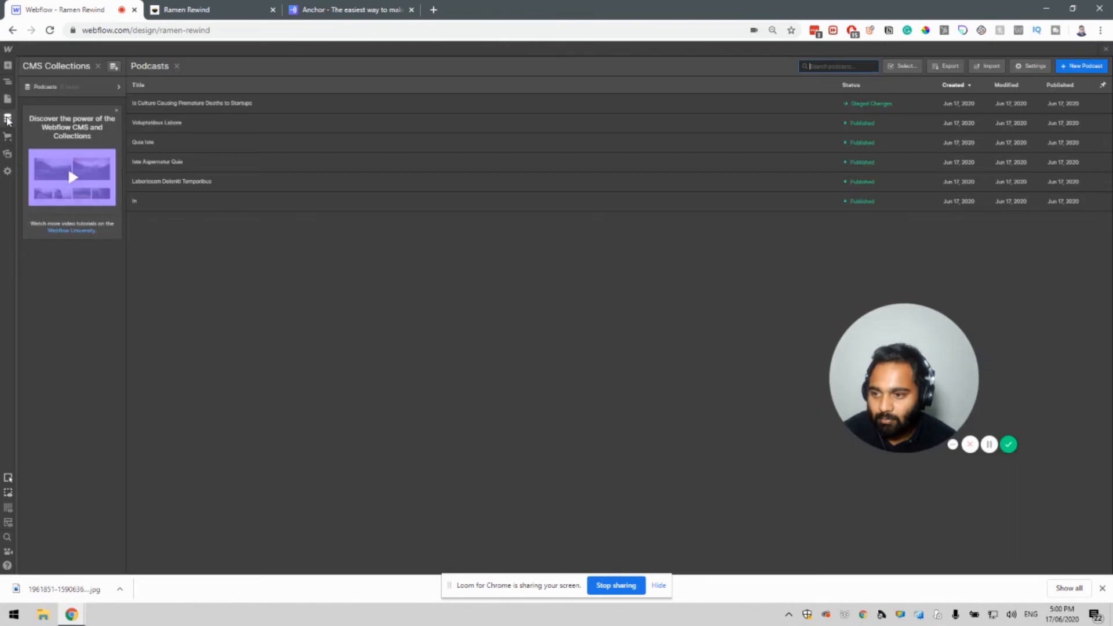
Inspect the first podcast item's Link URL, its embed/ path and episode slug.
click(230, 105)
click(262, 285)
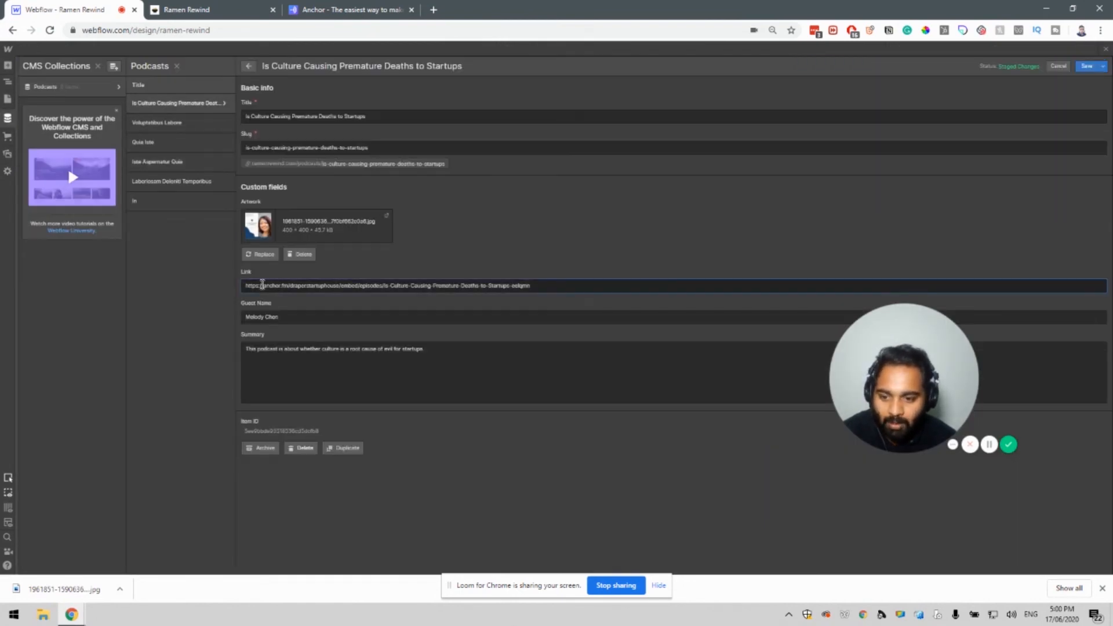
drag(339, 286, 360, 282)
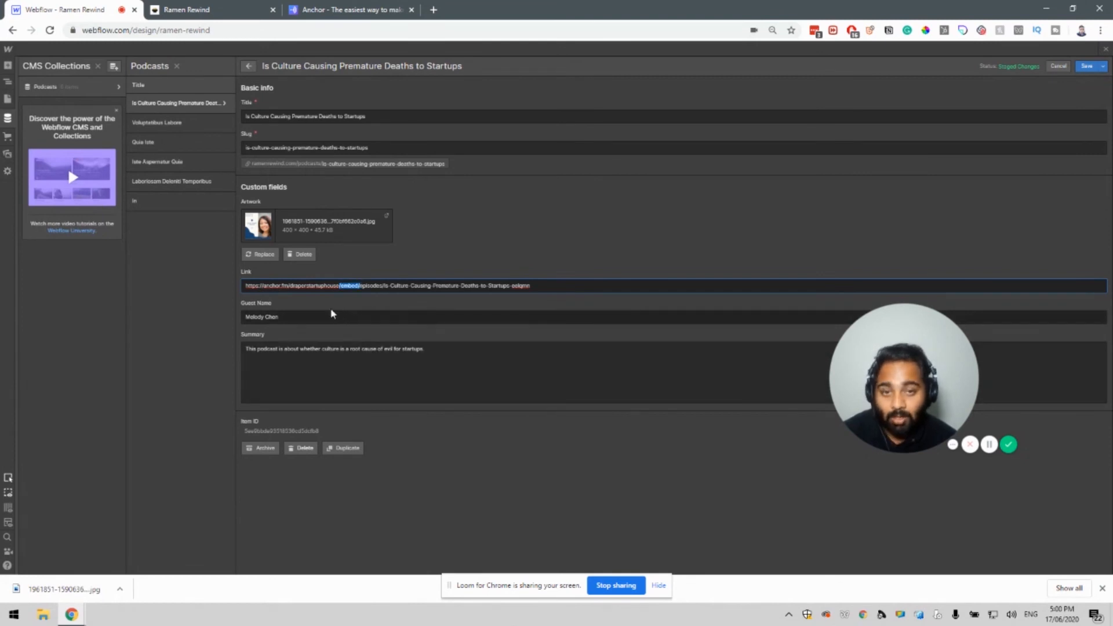
click(360, 287)
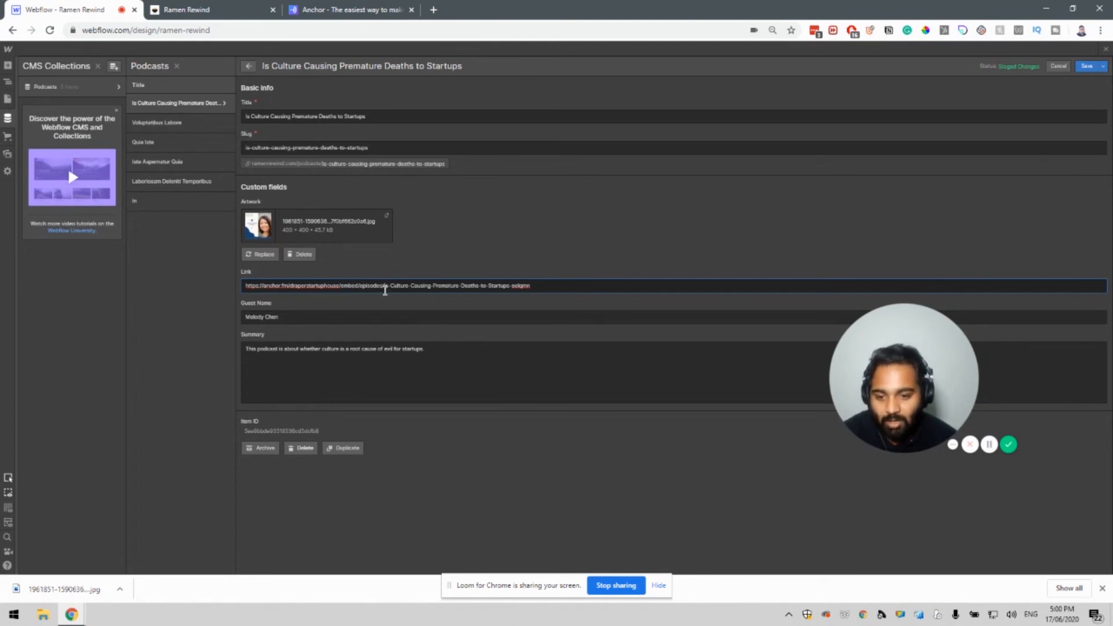
drag(384, 287, 540, 286)
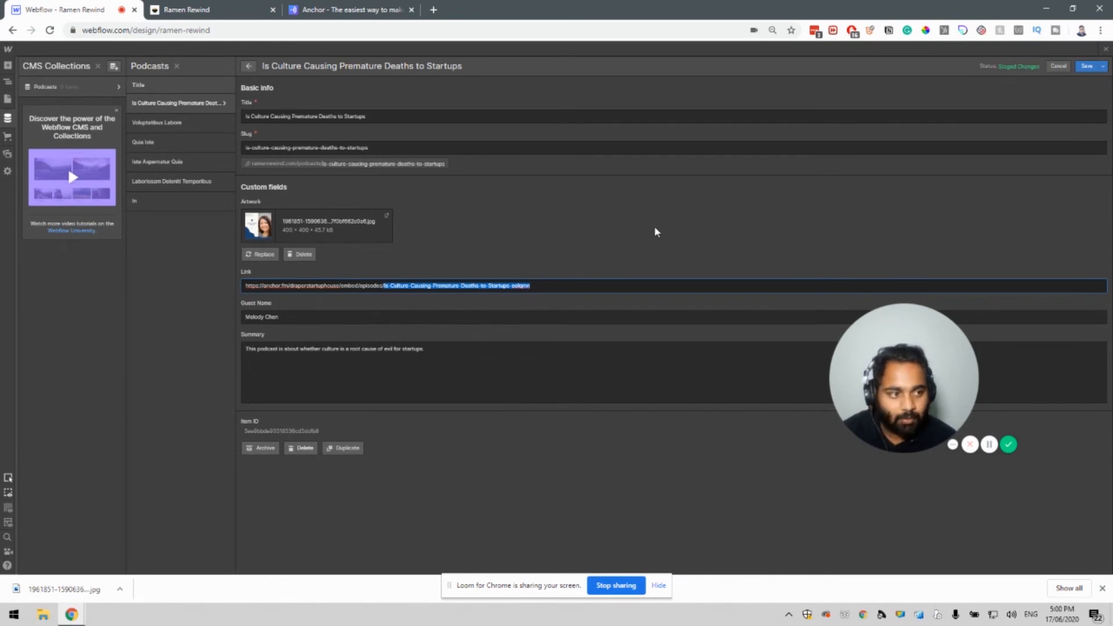
drag(385, 287, 546, 286)
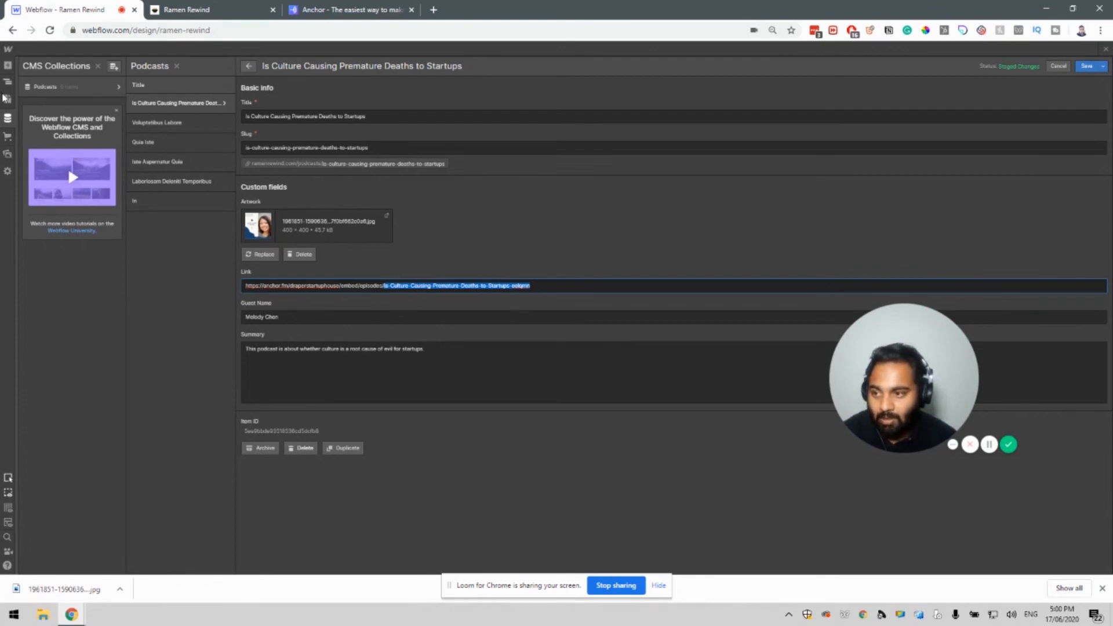
click(7, 100)
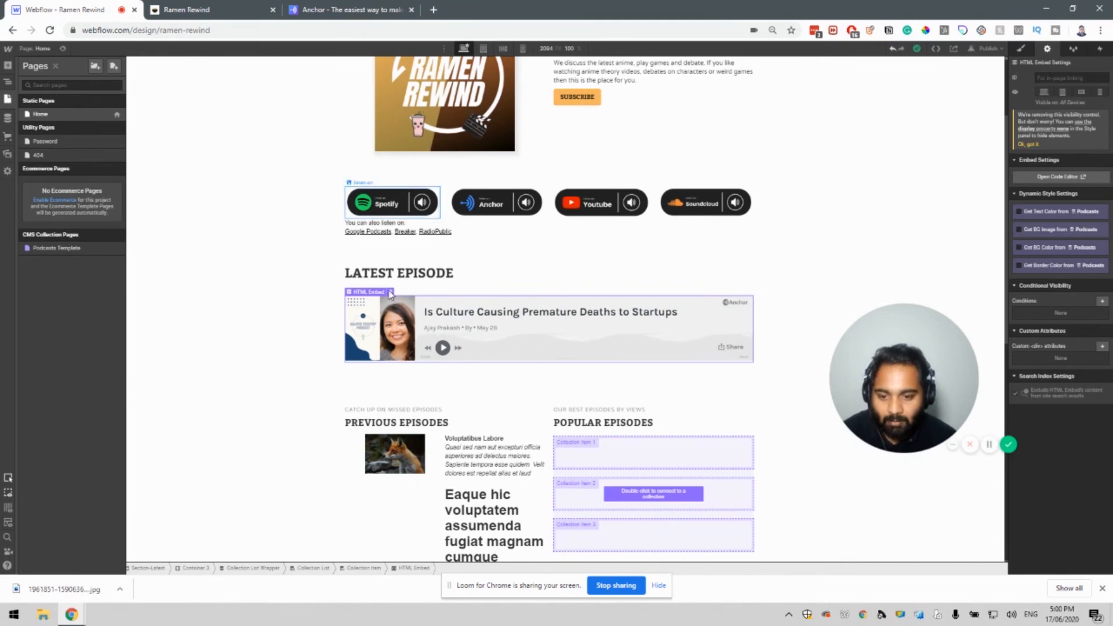
double_click(393, 297)
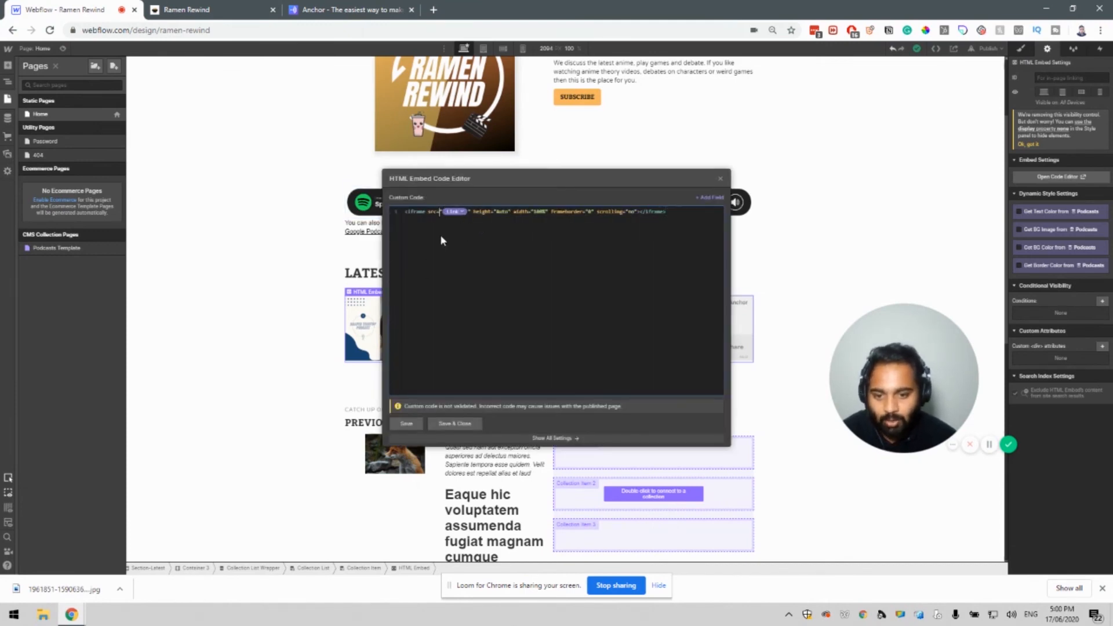
text(https://anc)
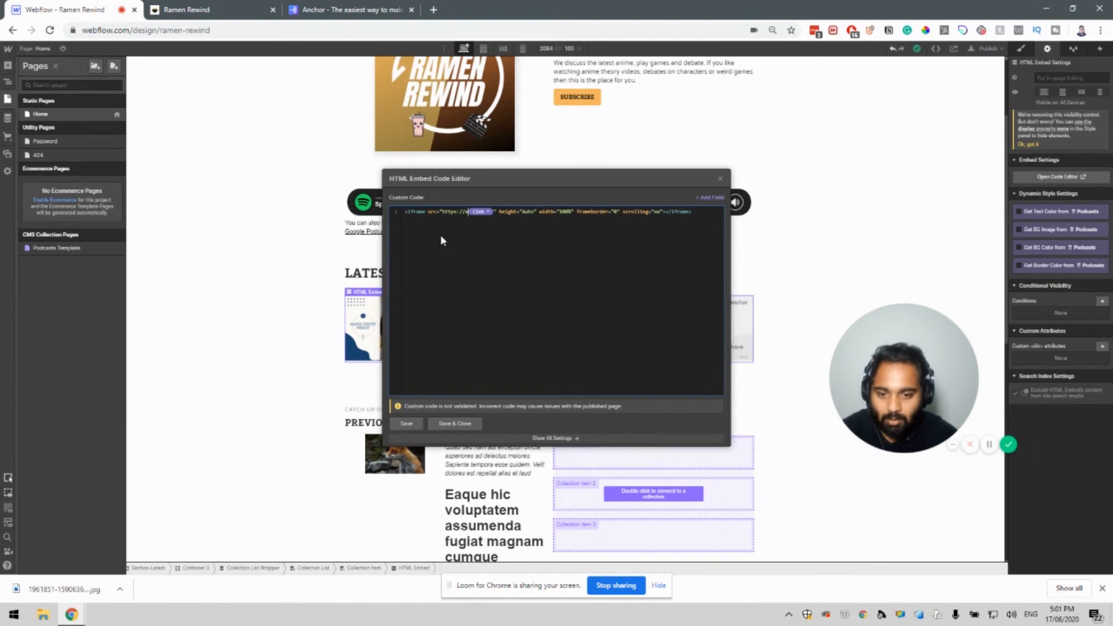
text(hor.)
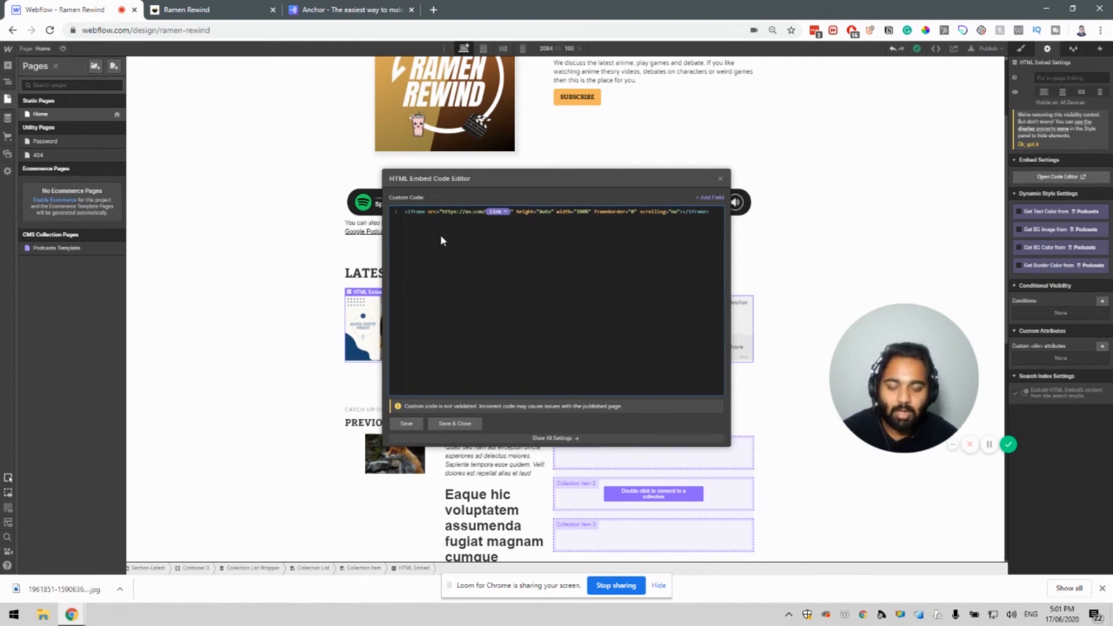
key(shift+Home)
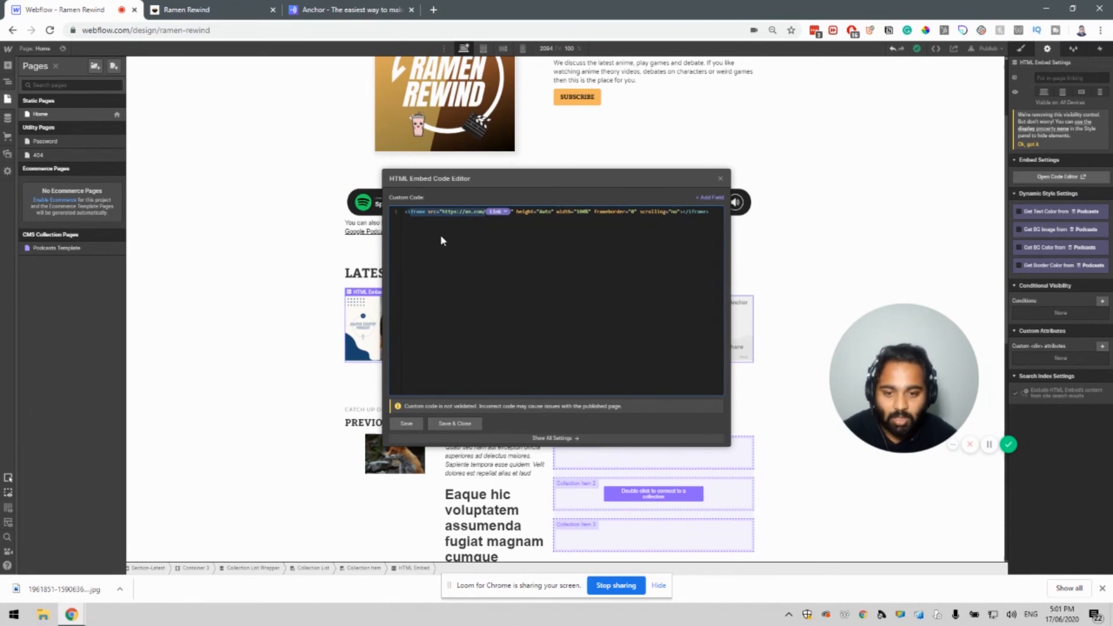
key(BackSpace)
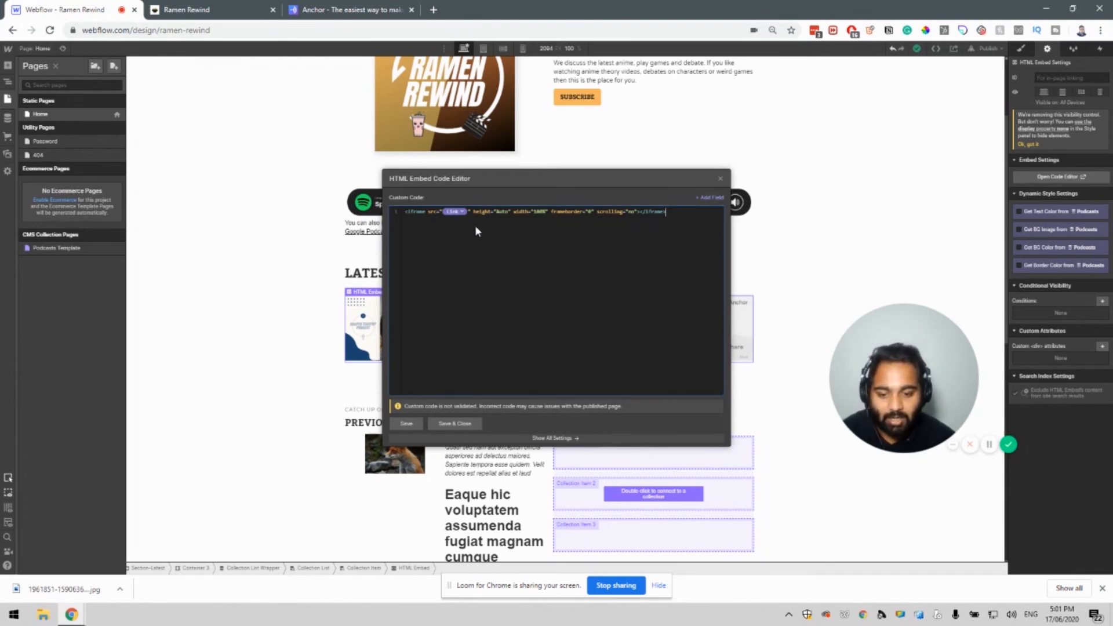
click(406, 423)
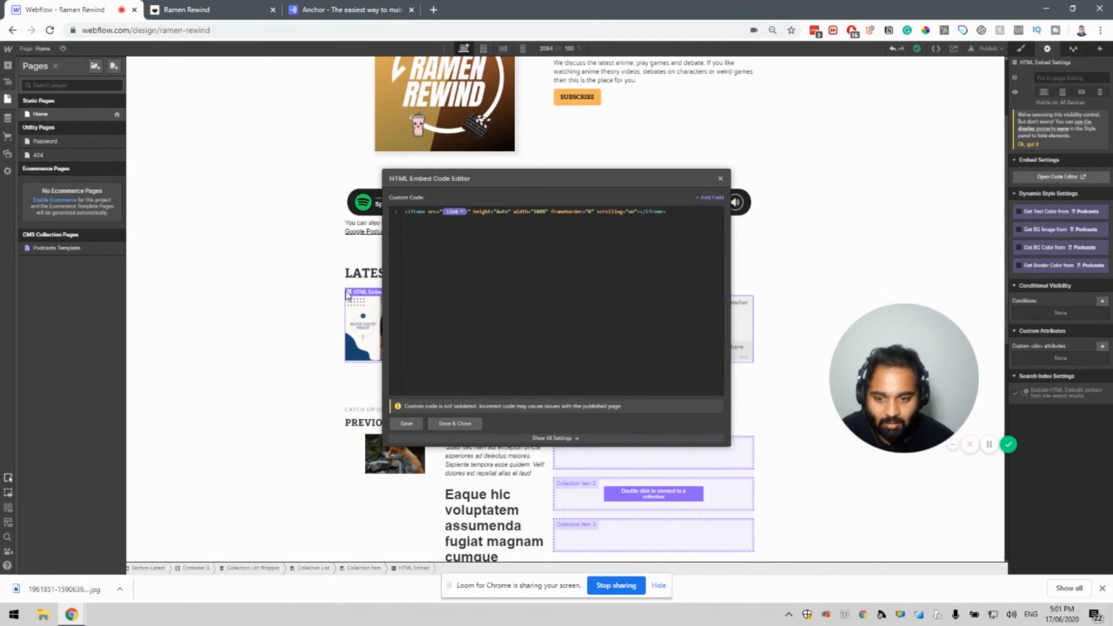
click(720, 178)
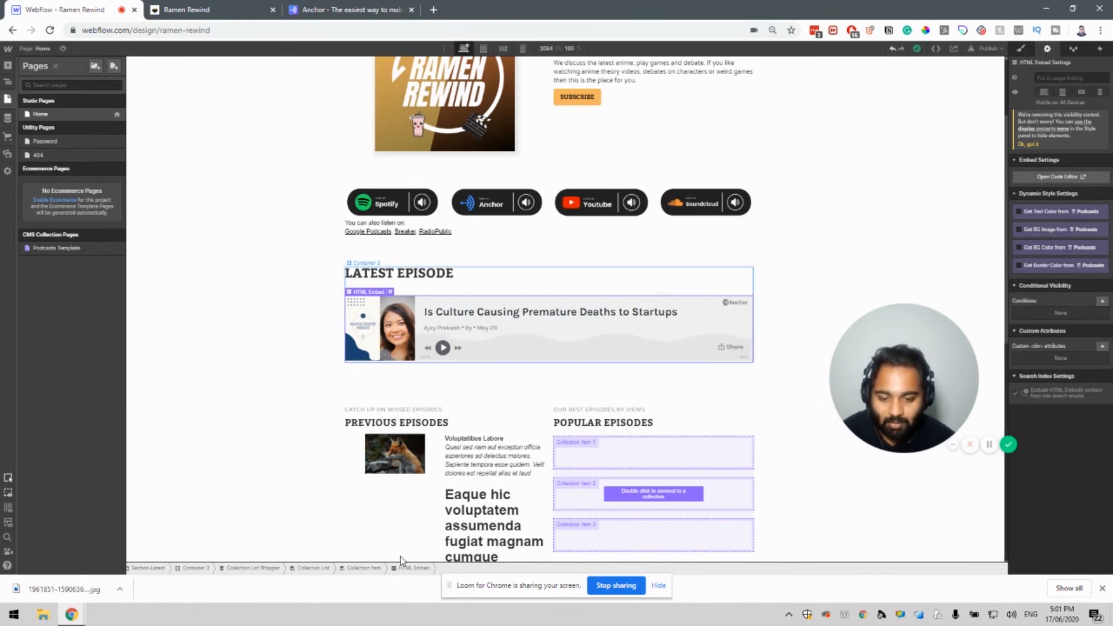
scroll(493, 510, down, 2)
scroll(491, 509, down, 2)
scroll(452, 412, up, 6)
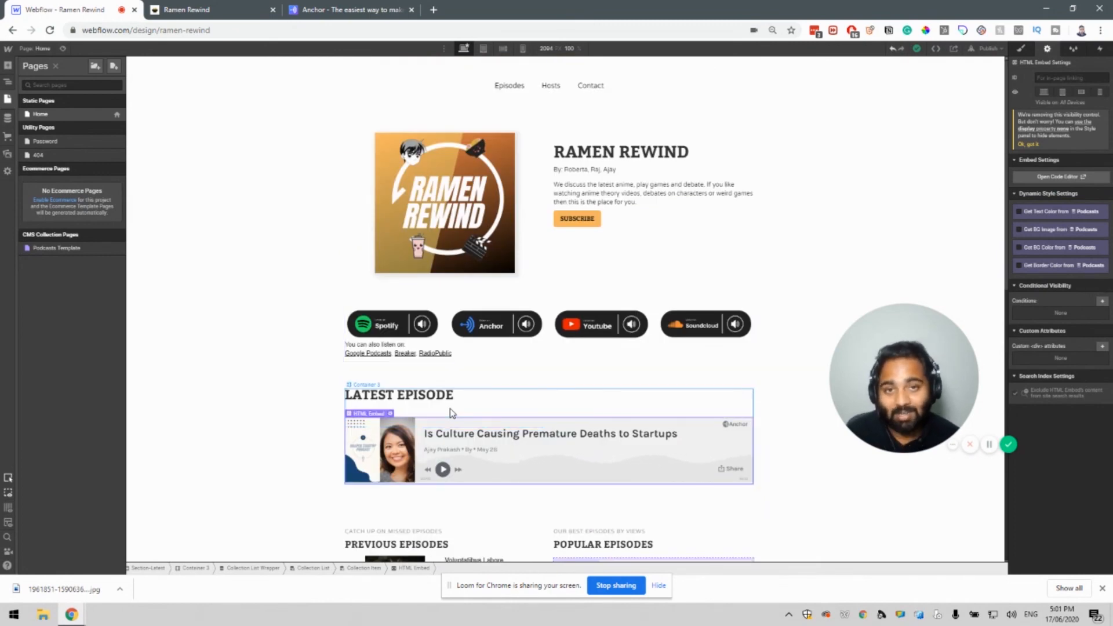